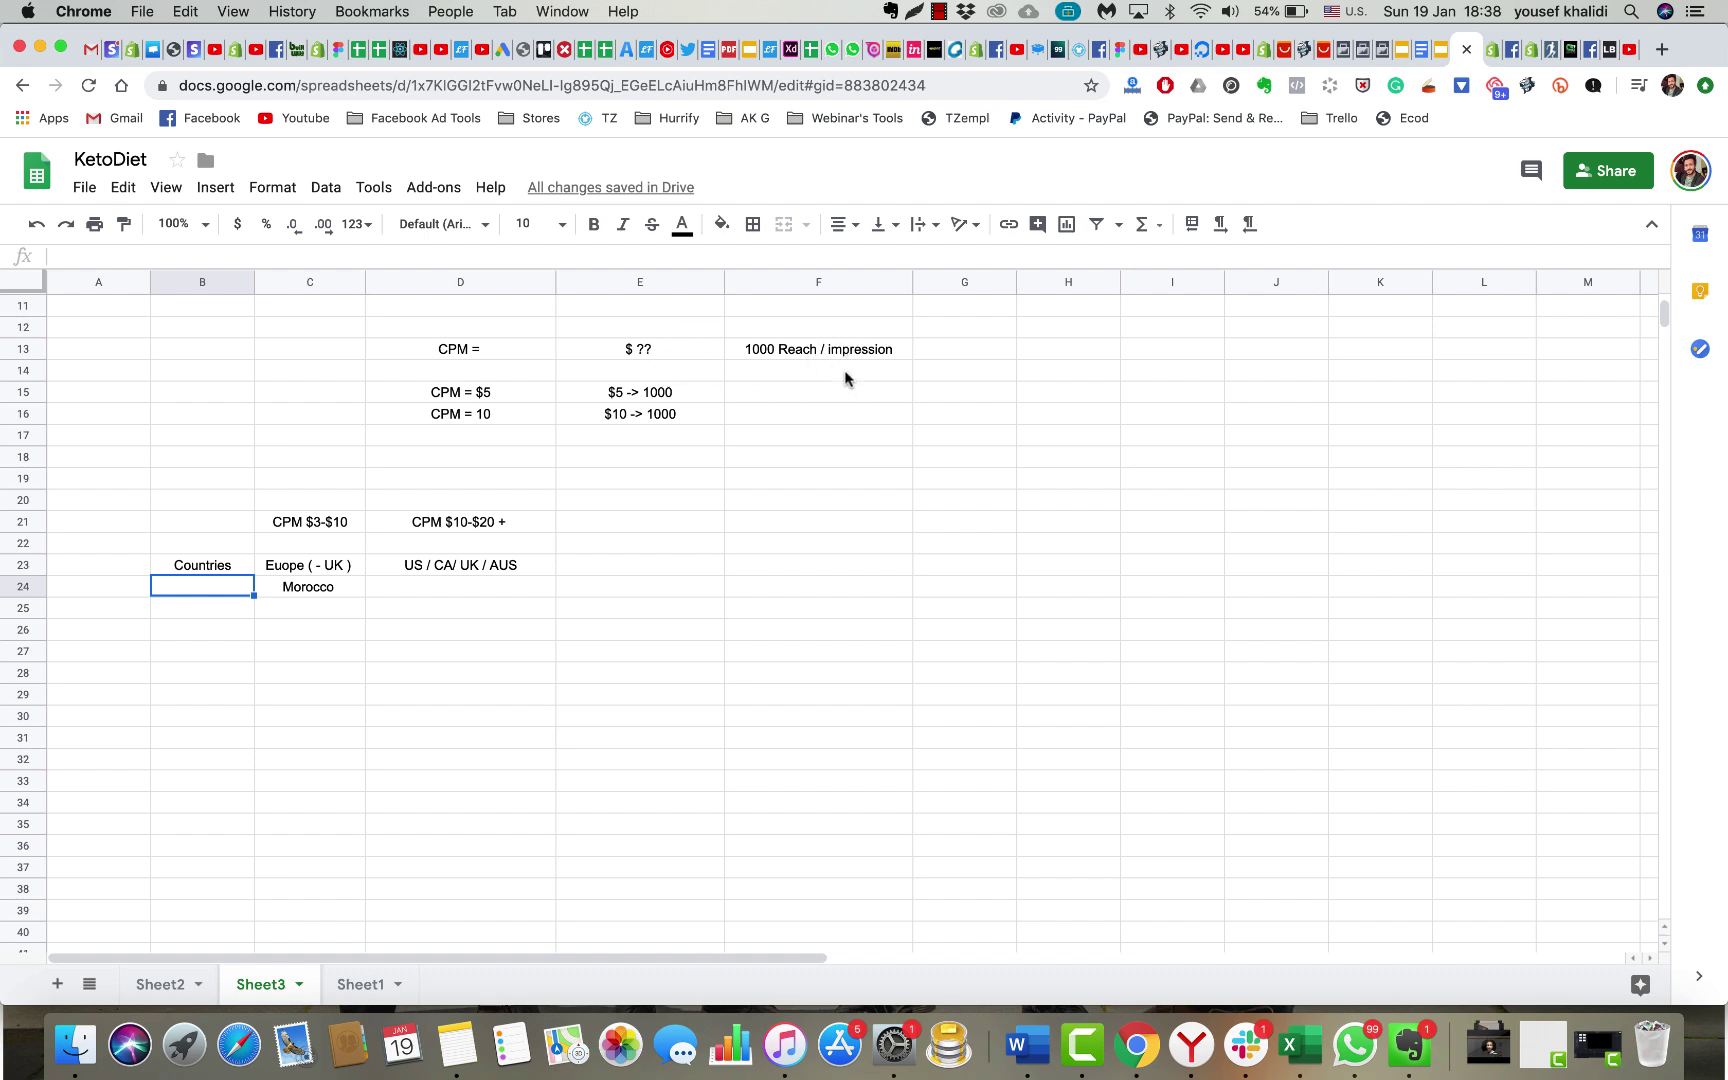
# Examine the CPM formula in row 13 and the $5 and $10 per 1000 examples in rows 15 and 16
pyautogui.click(977, 396)
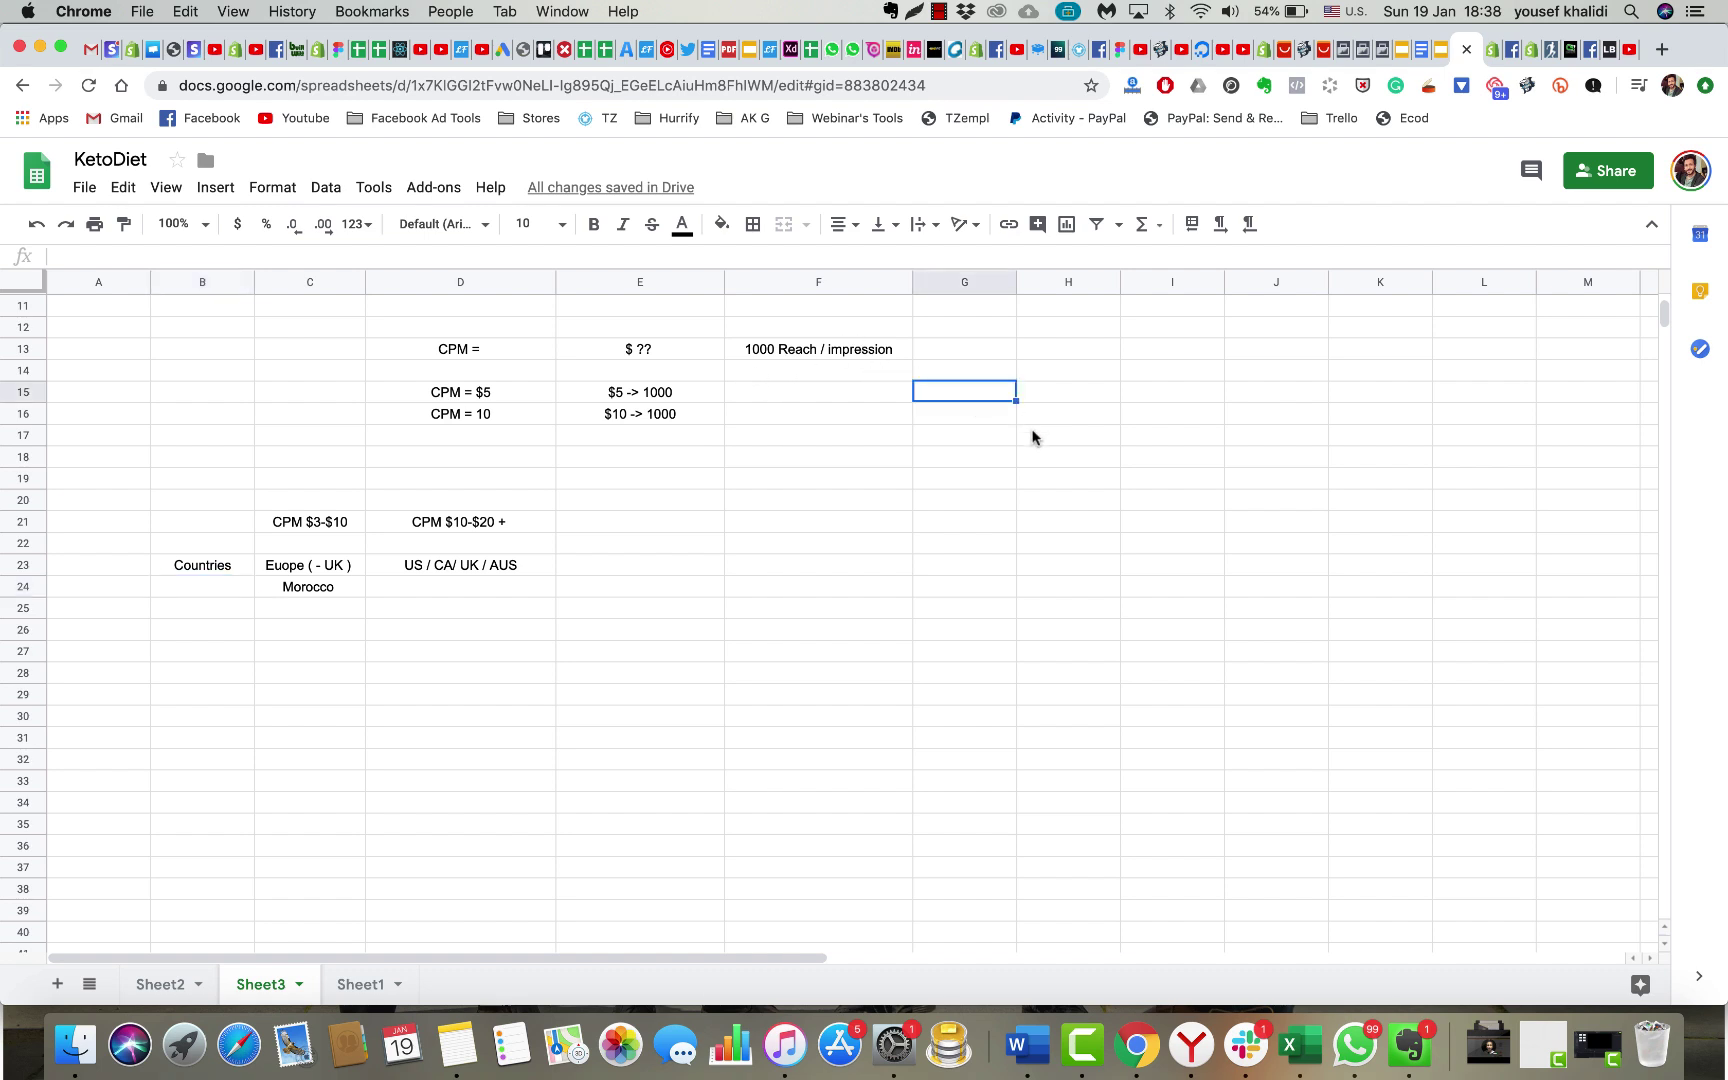
pyautogui.click(843, 352)
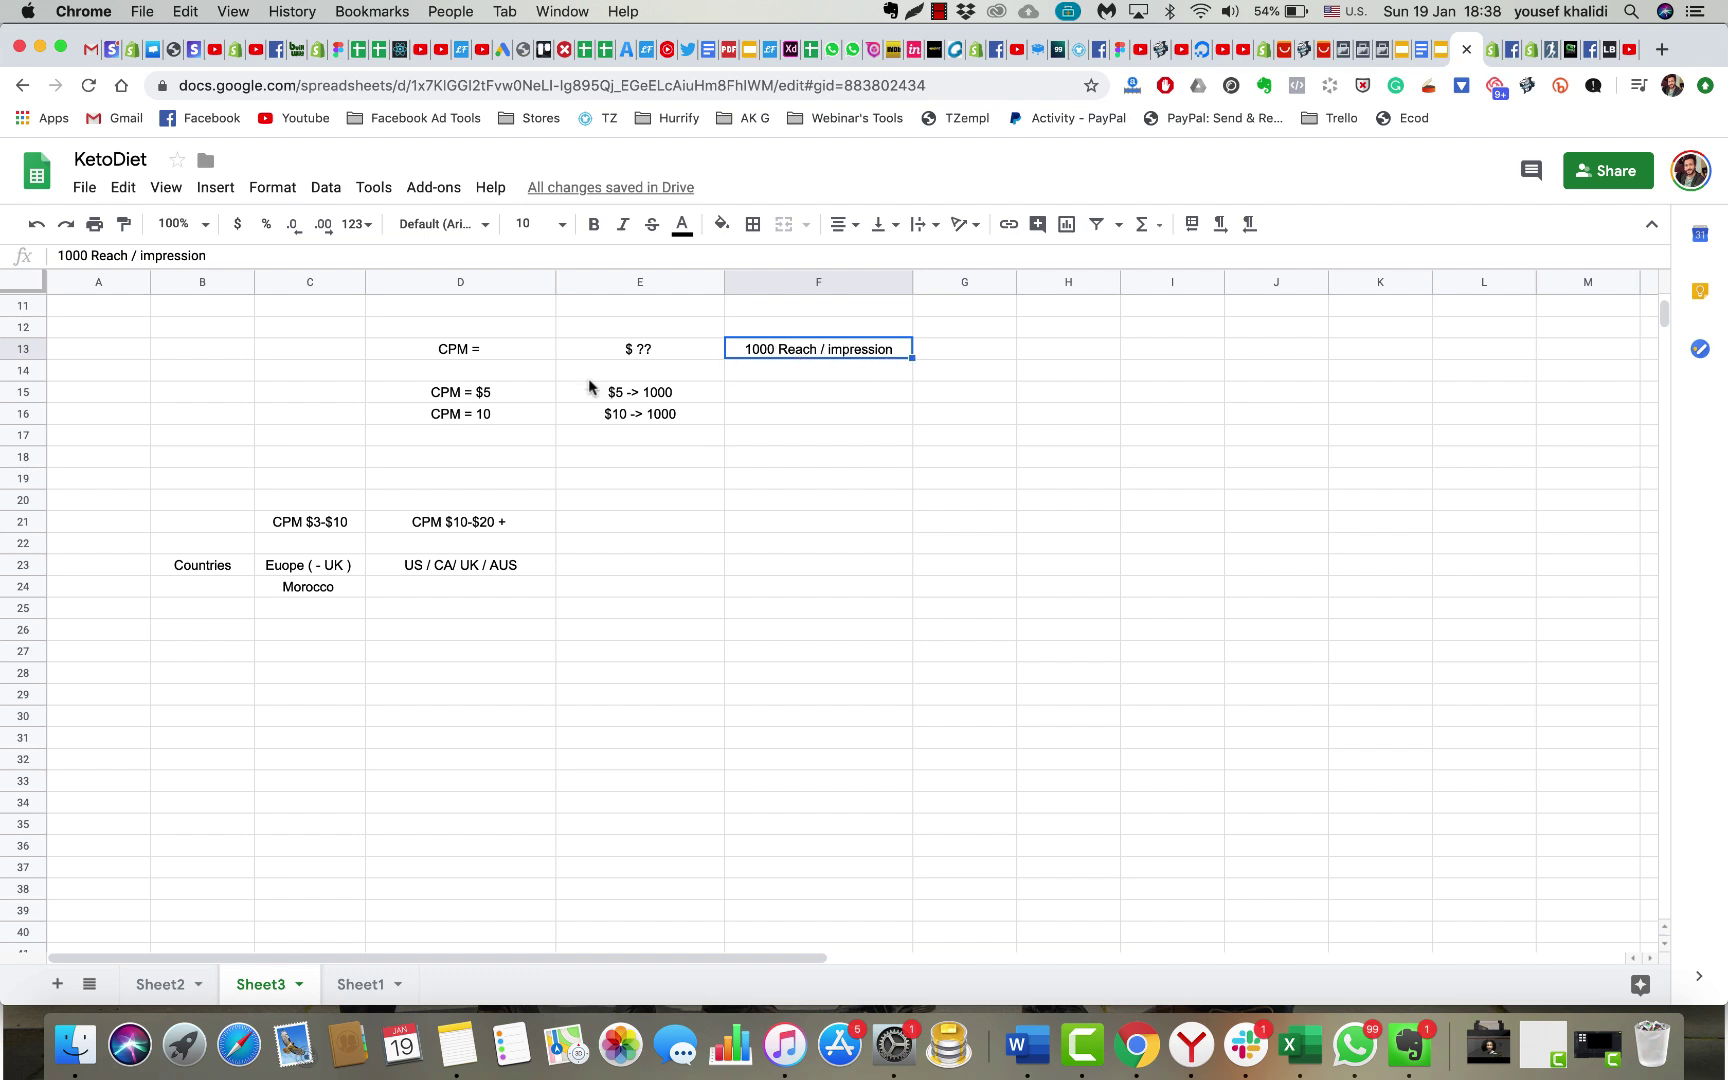
pyautogui.click(536, 410)
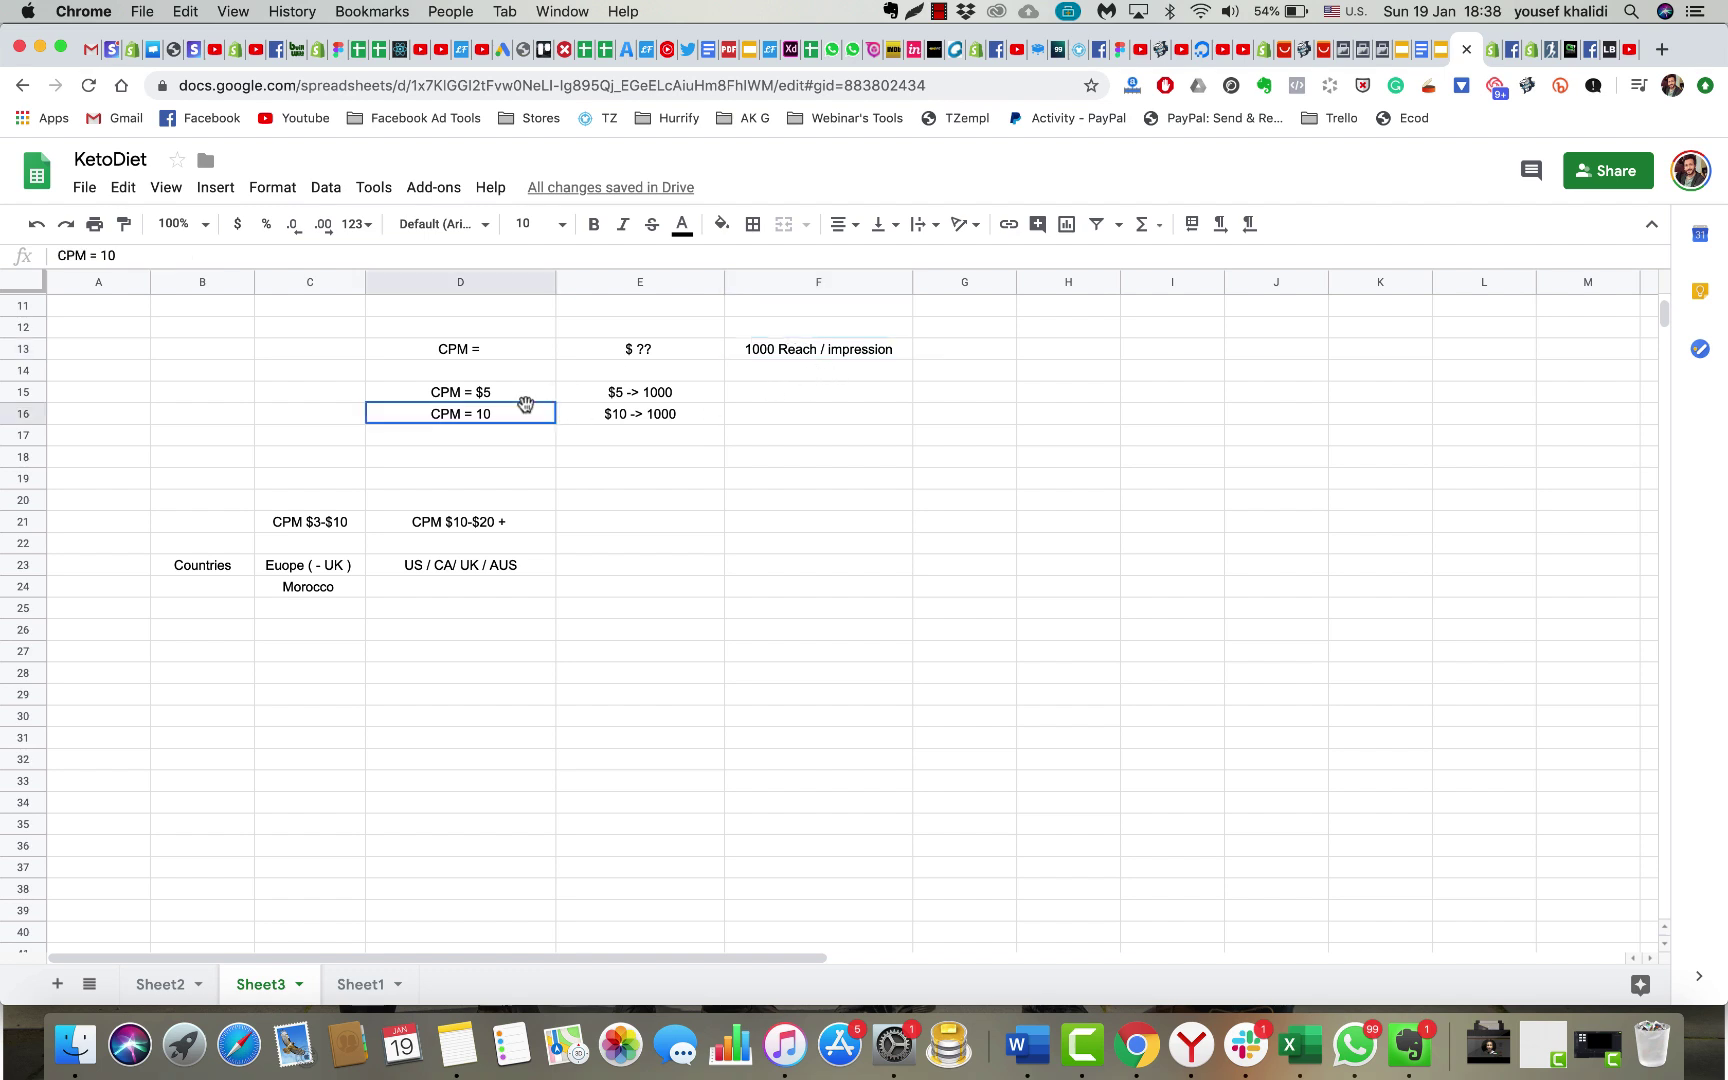
pyautogui.click(511, 396)
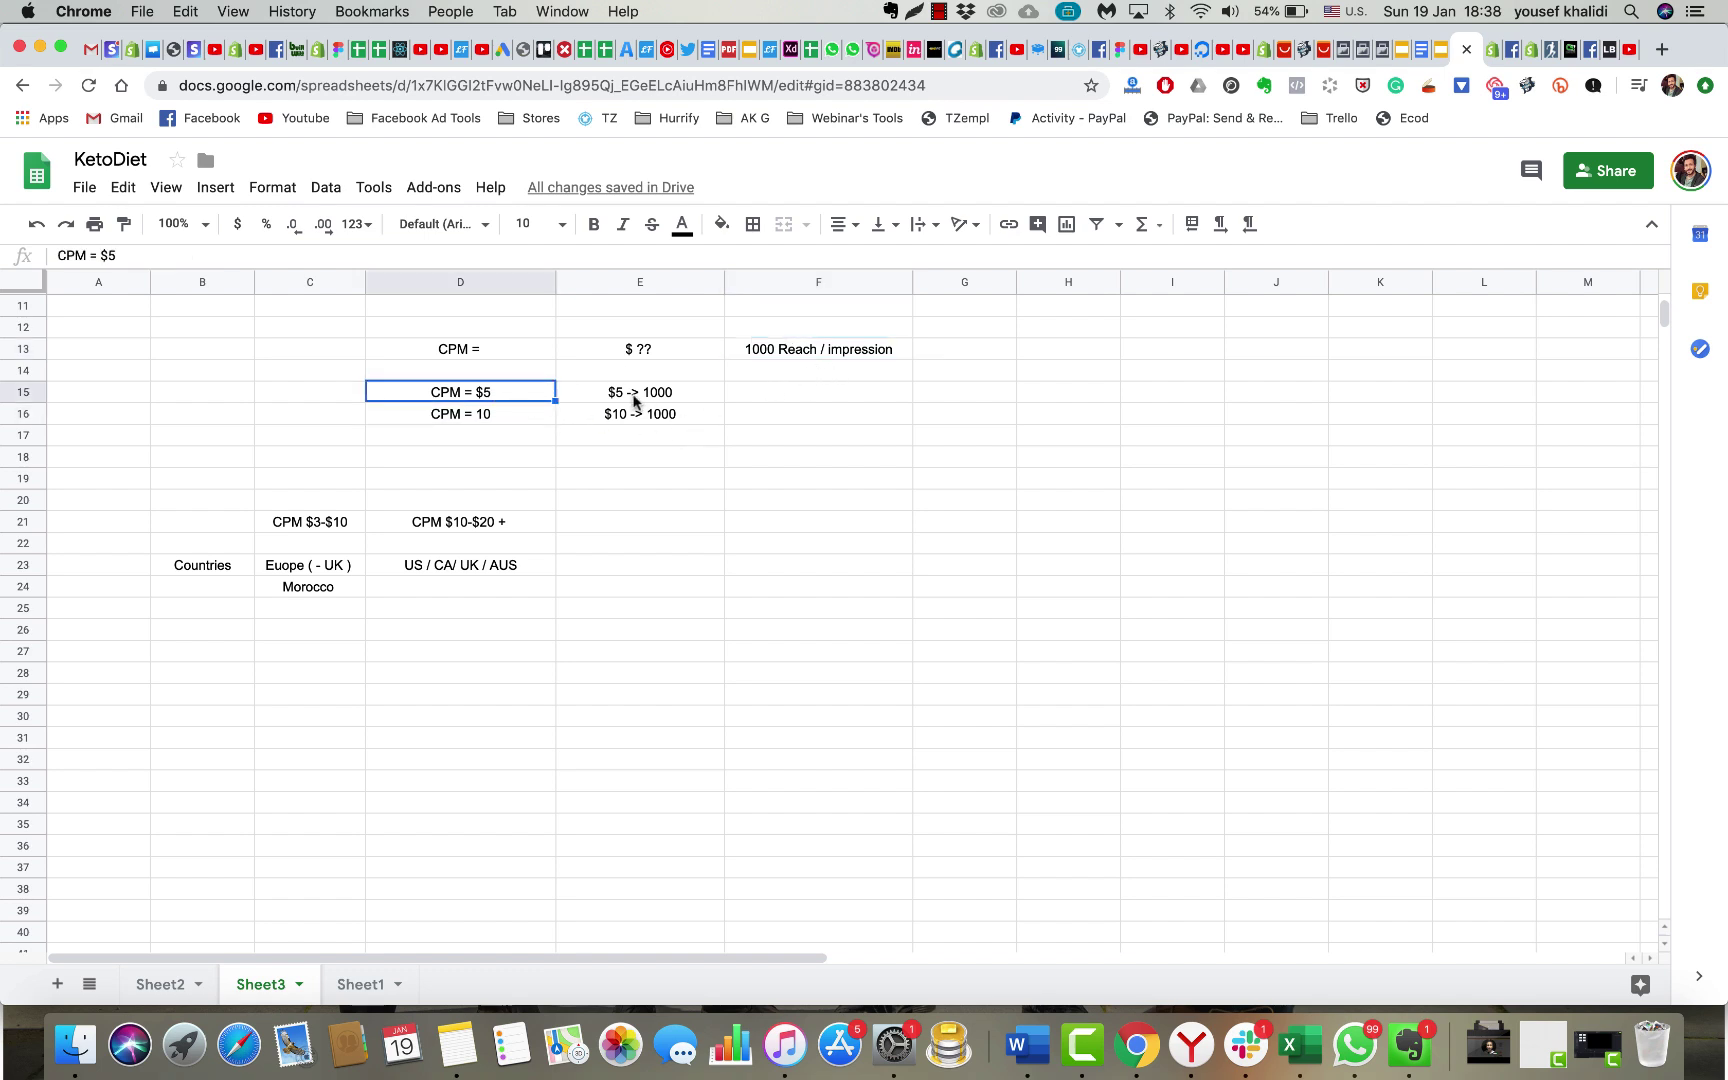
pyautogui.click(600, 398)
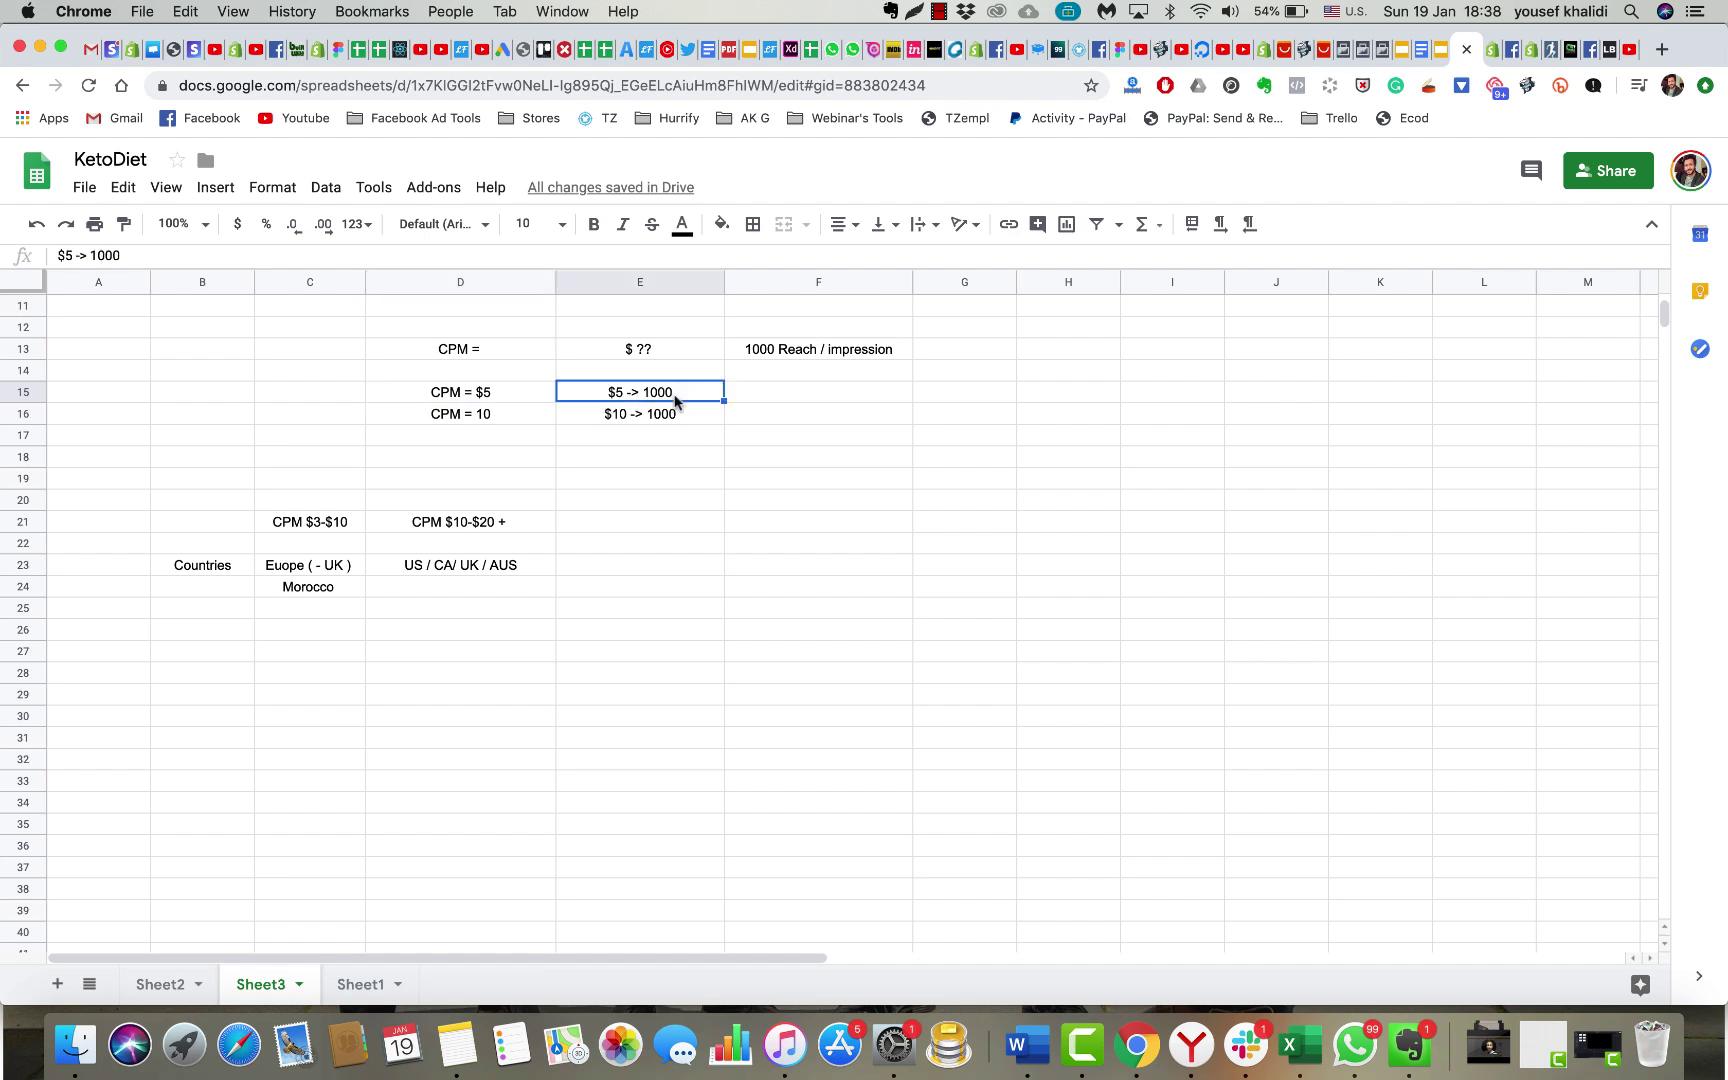
pyautogui.click(440, 416)
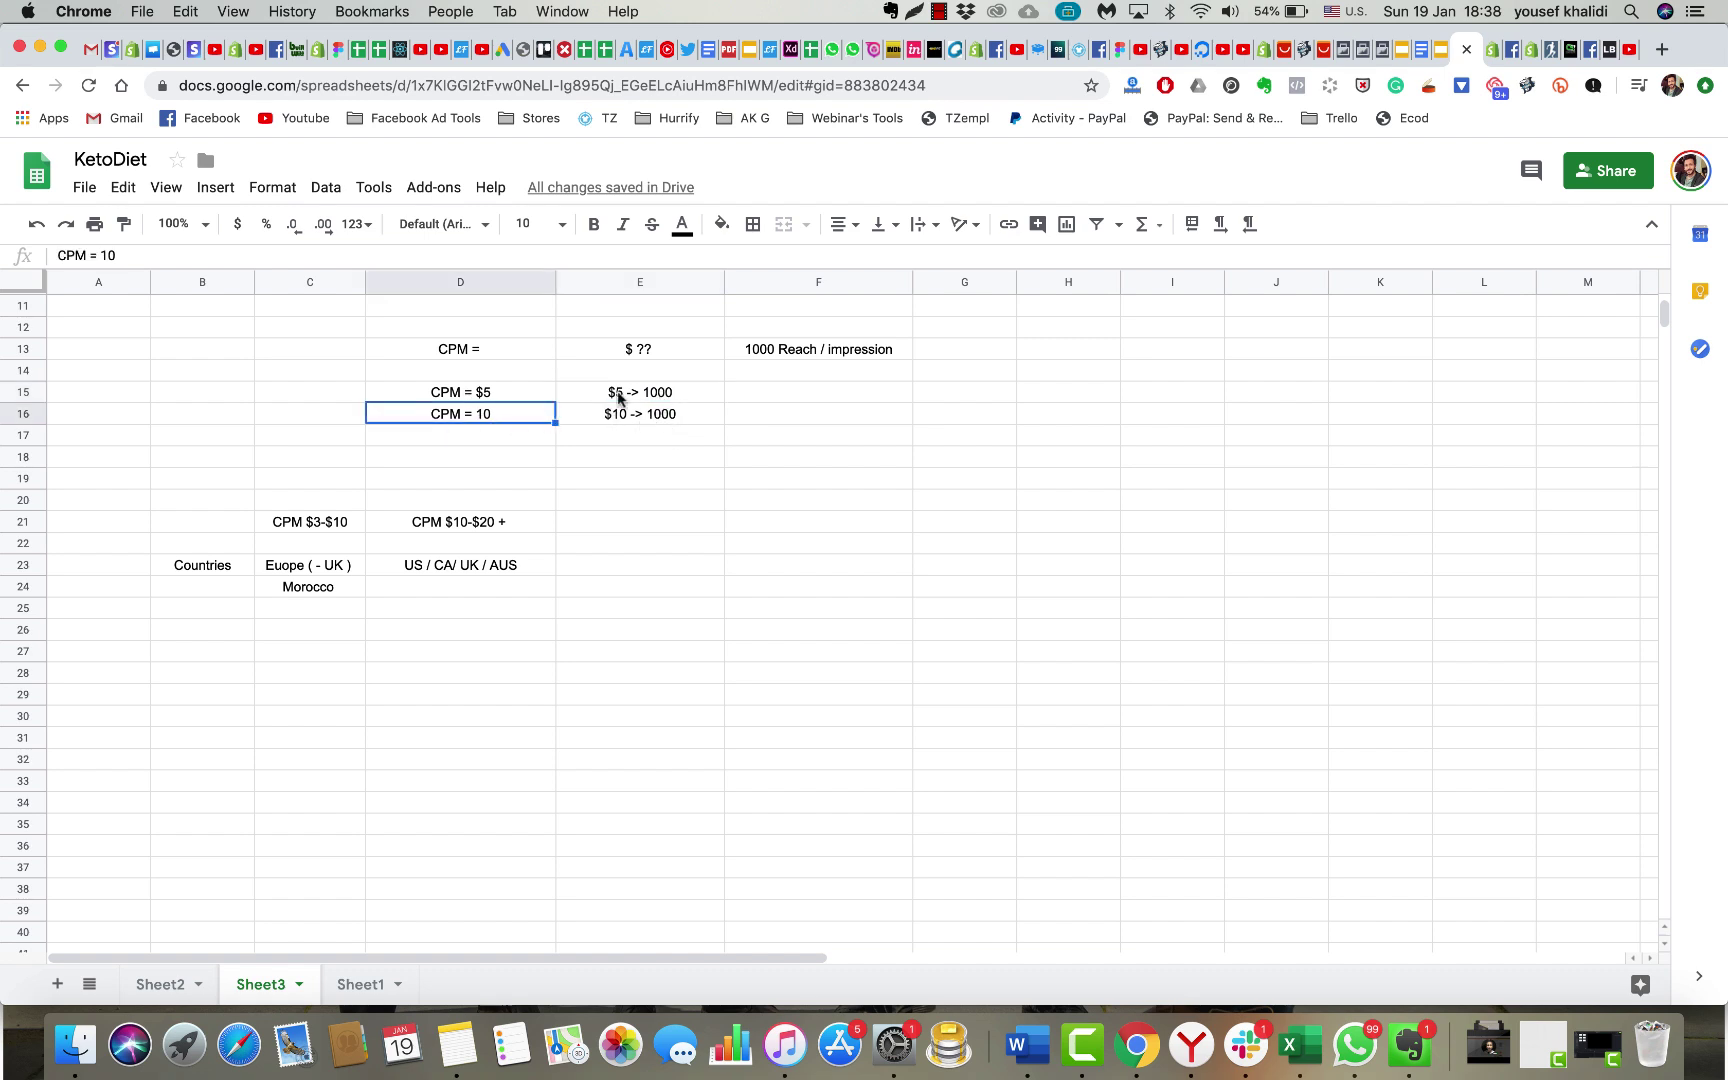
pyautogui.click(663, 416)
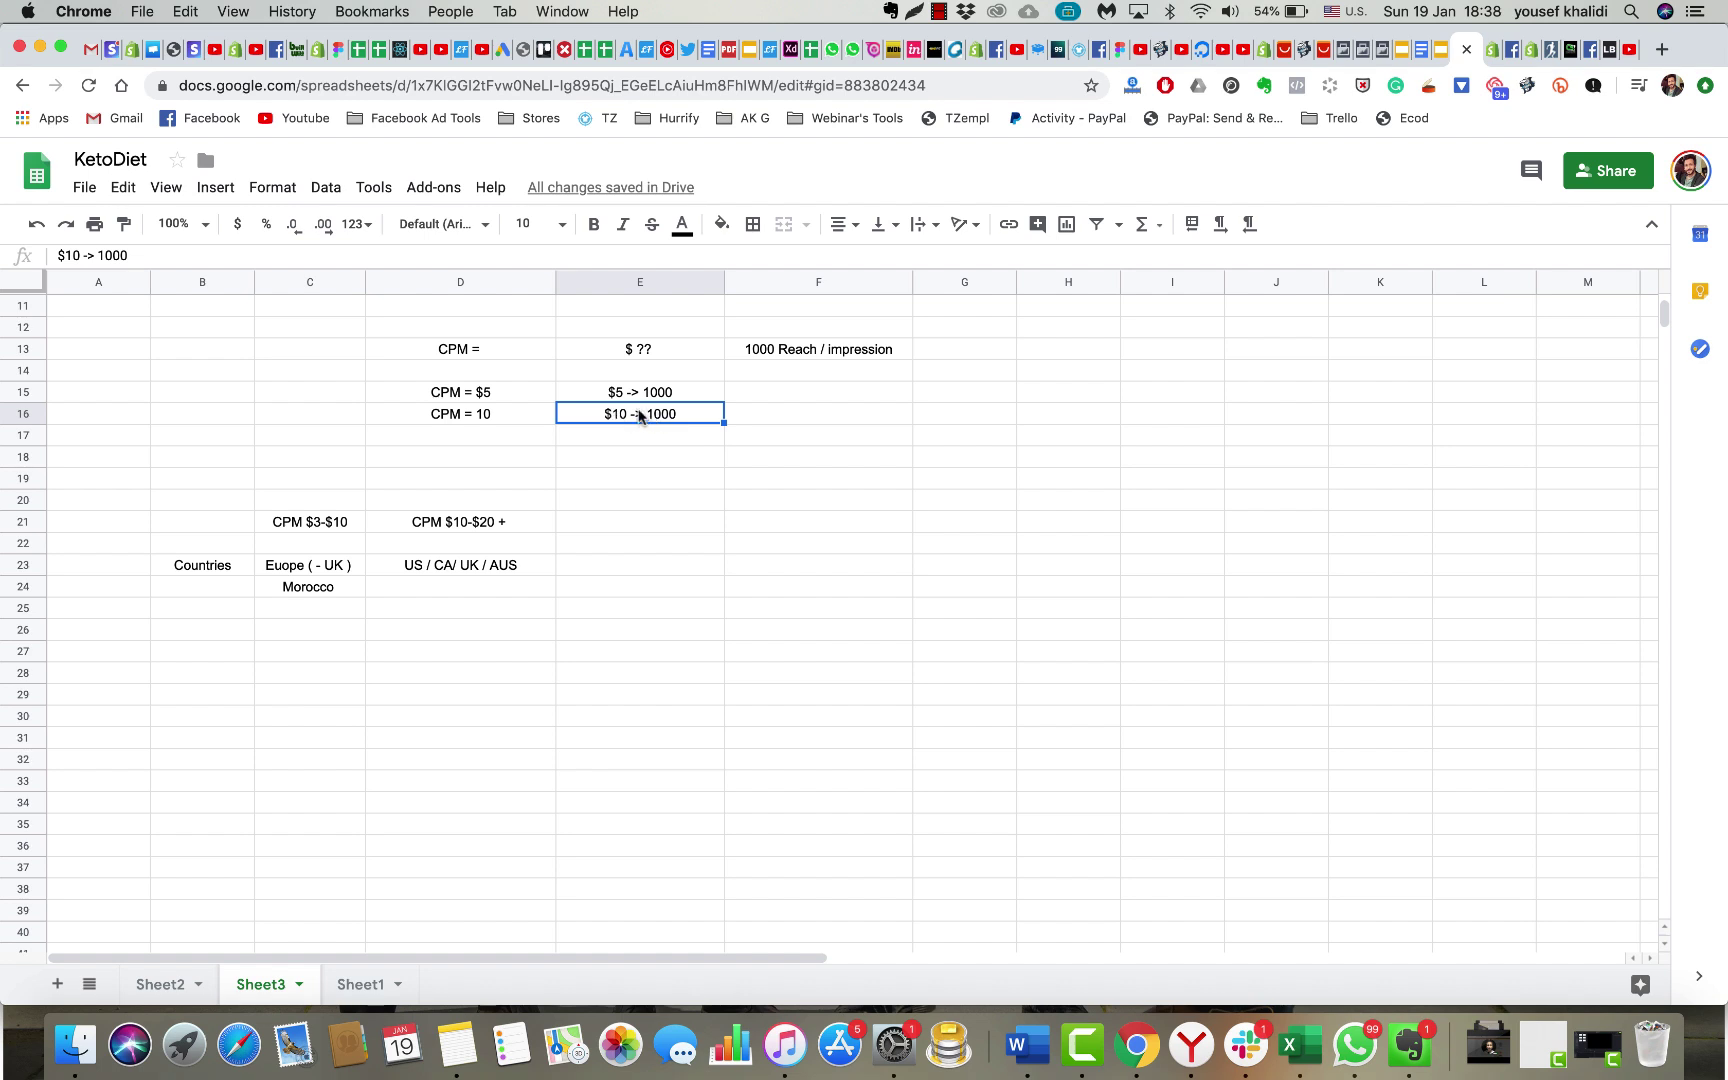
pyautogui.moveTo(621, 405); pyautogui.dragTo(620, 392)
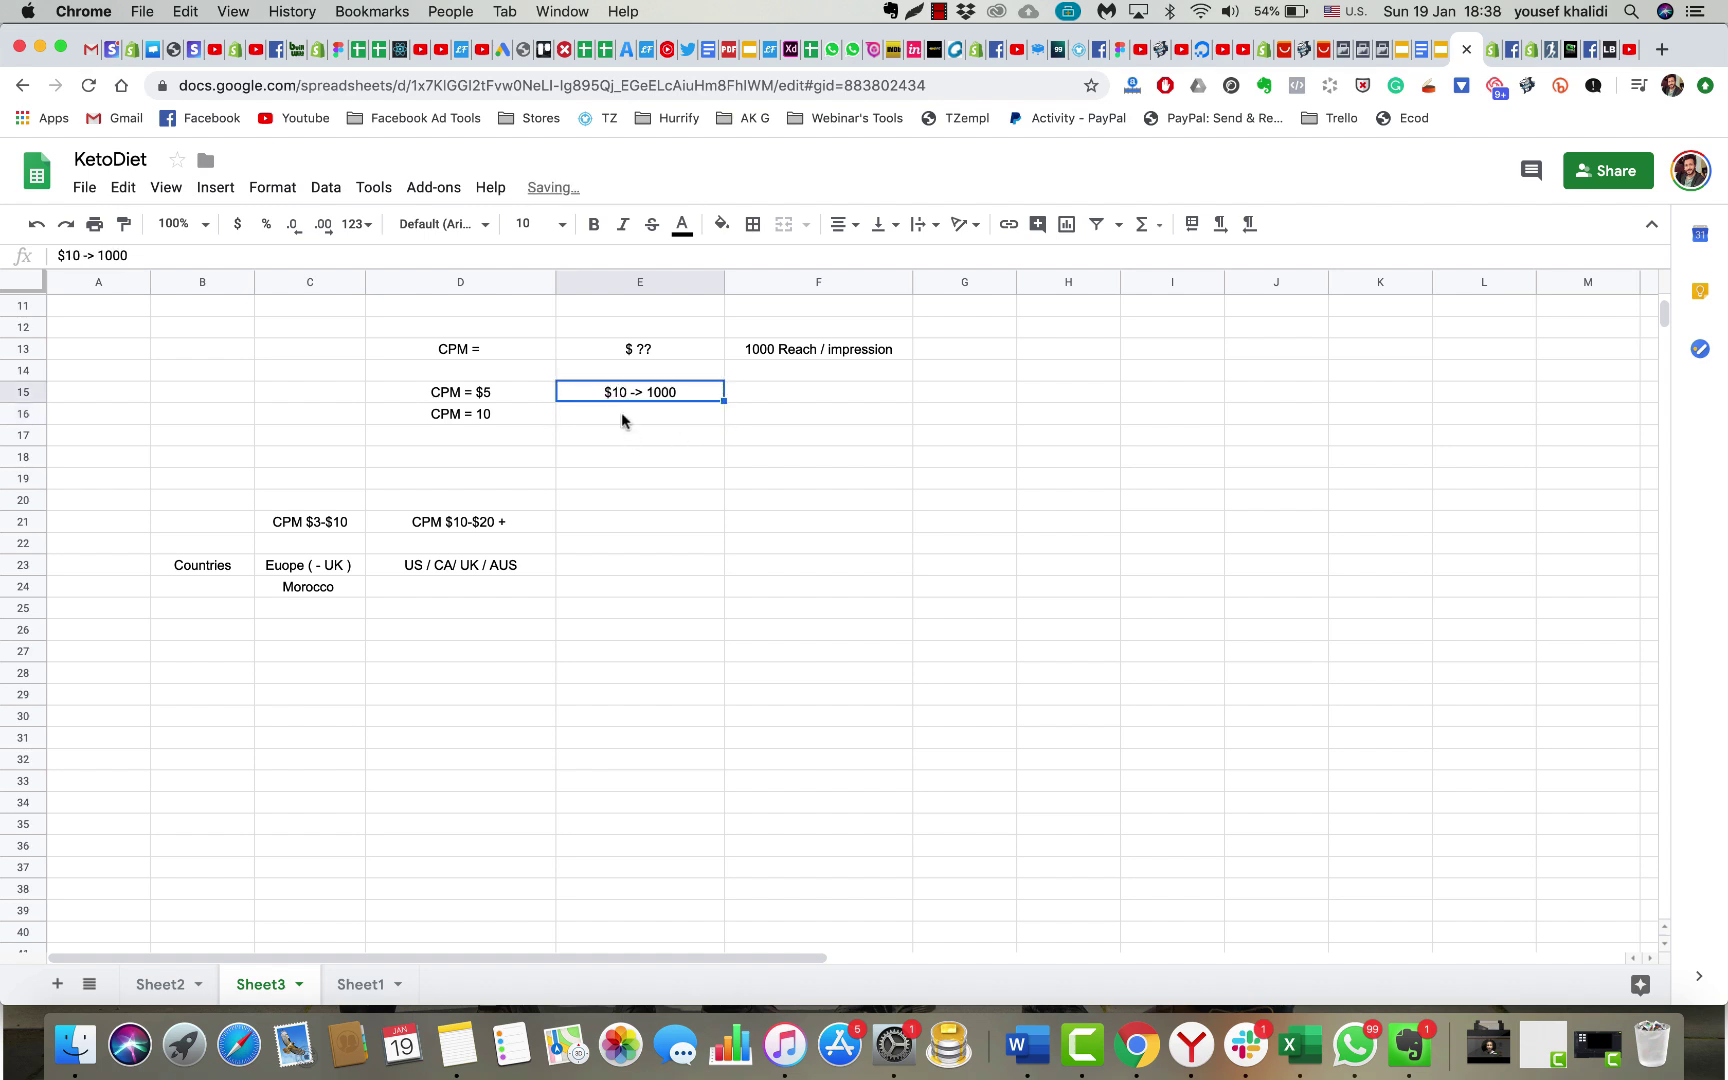
pyautogui.press('super+z')
pyautogui.click(648, 415)
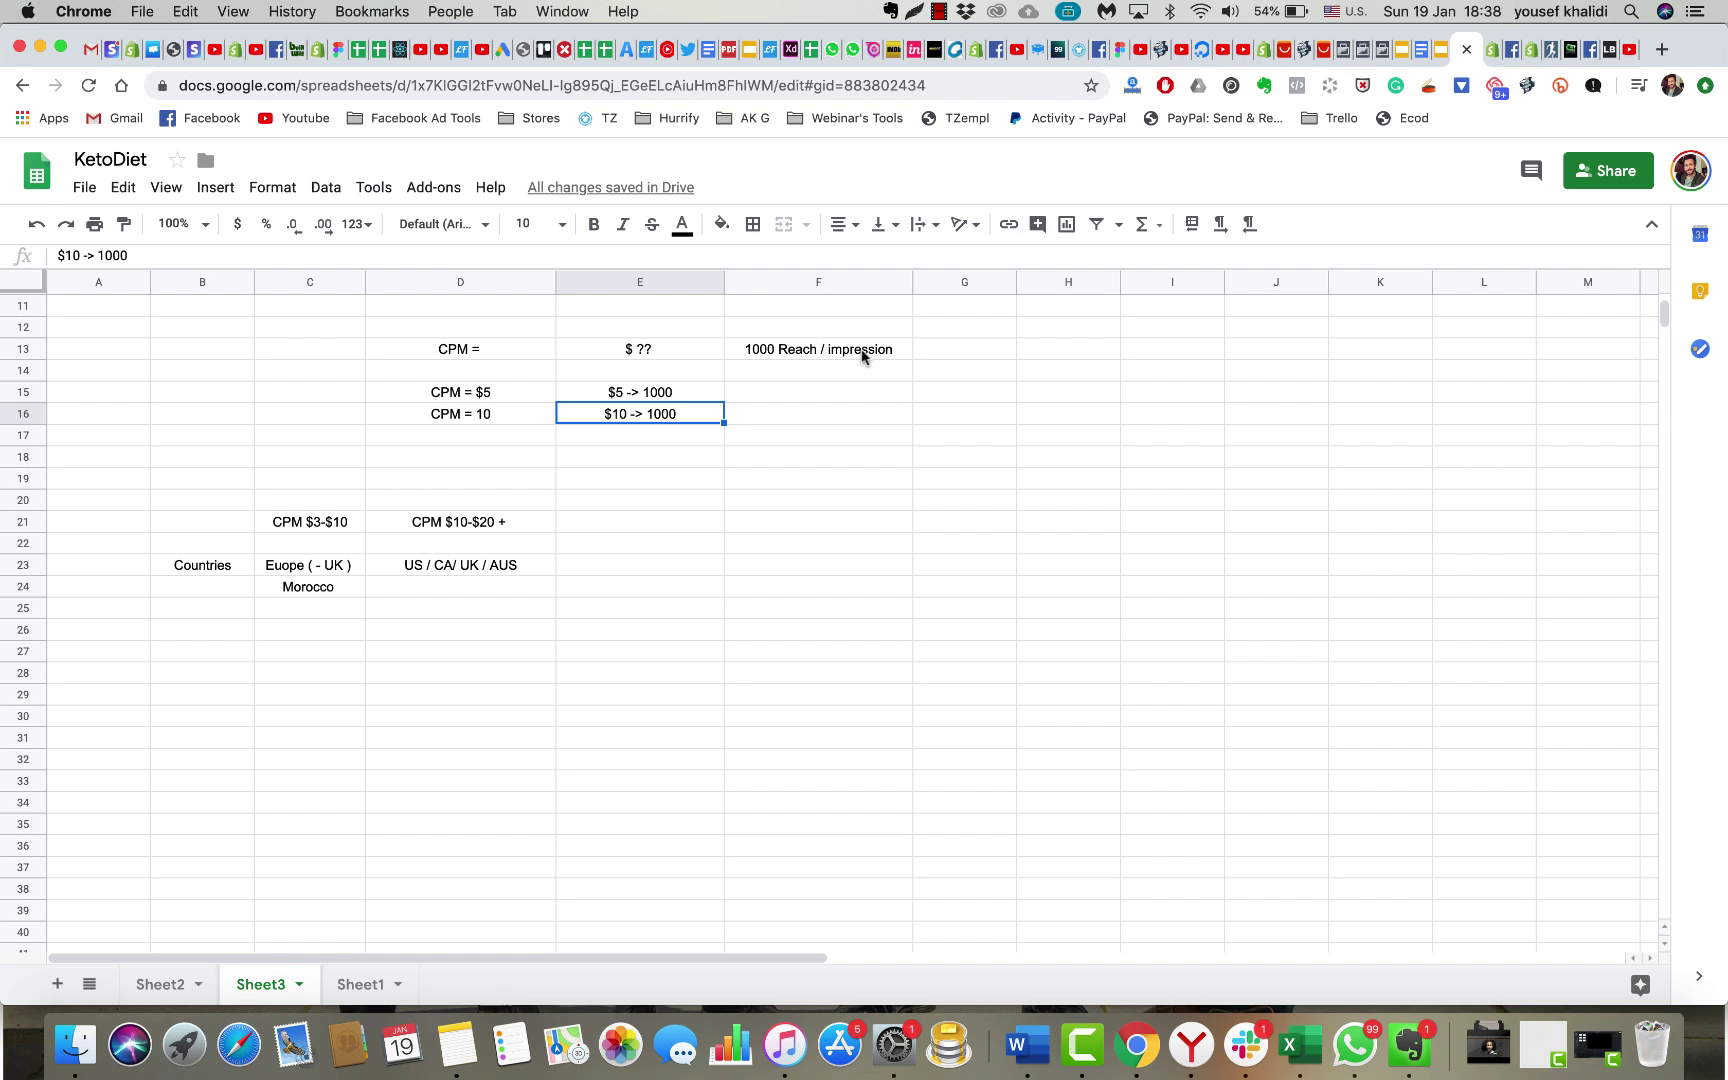
pyautogui.click(680, 436)
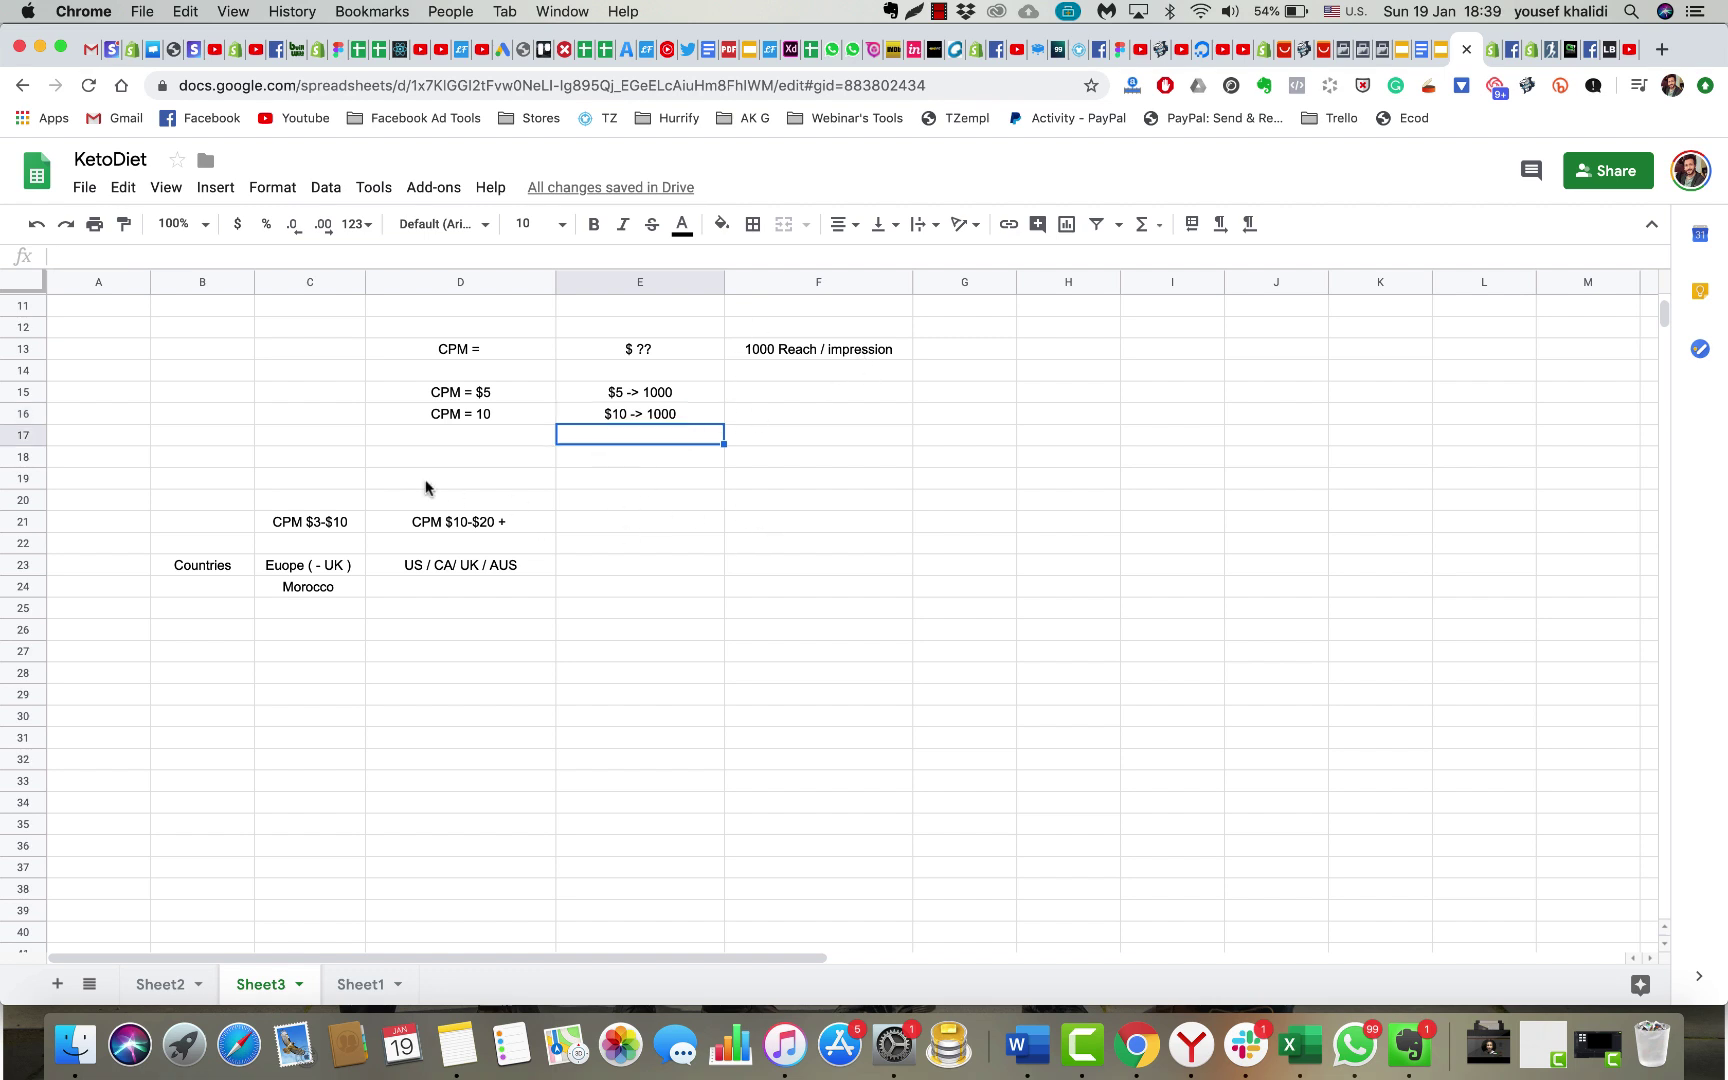
# Review the $3-$10 and $10-$20+ CPM ranges together with the country groups listed beneath them
pyautogui.click(293, 530)
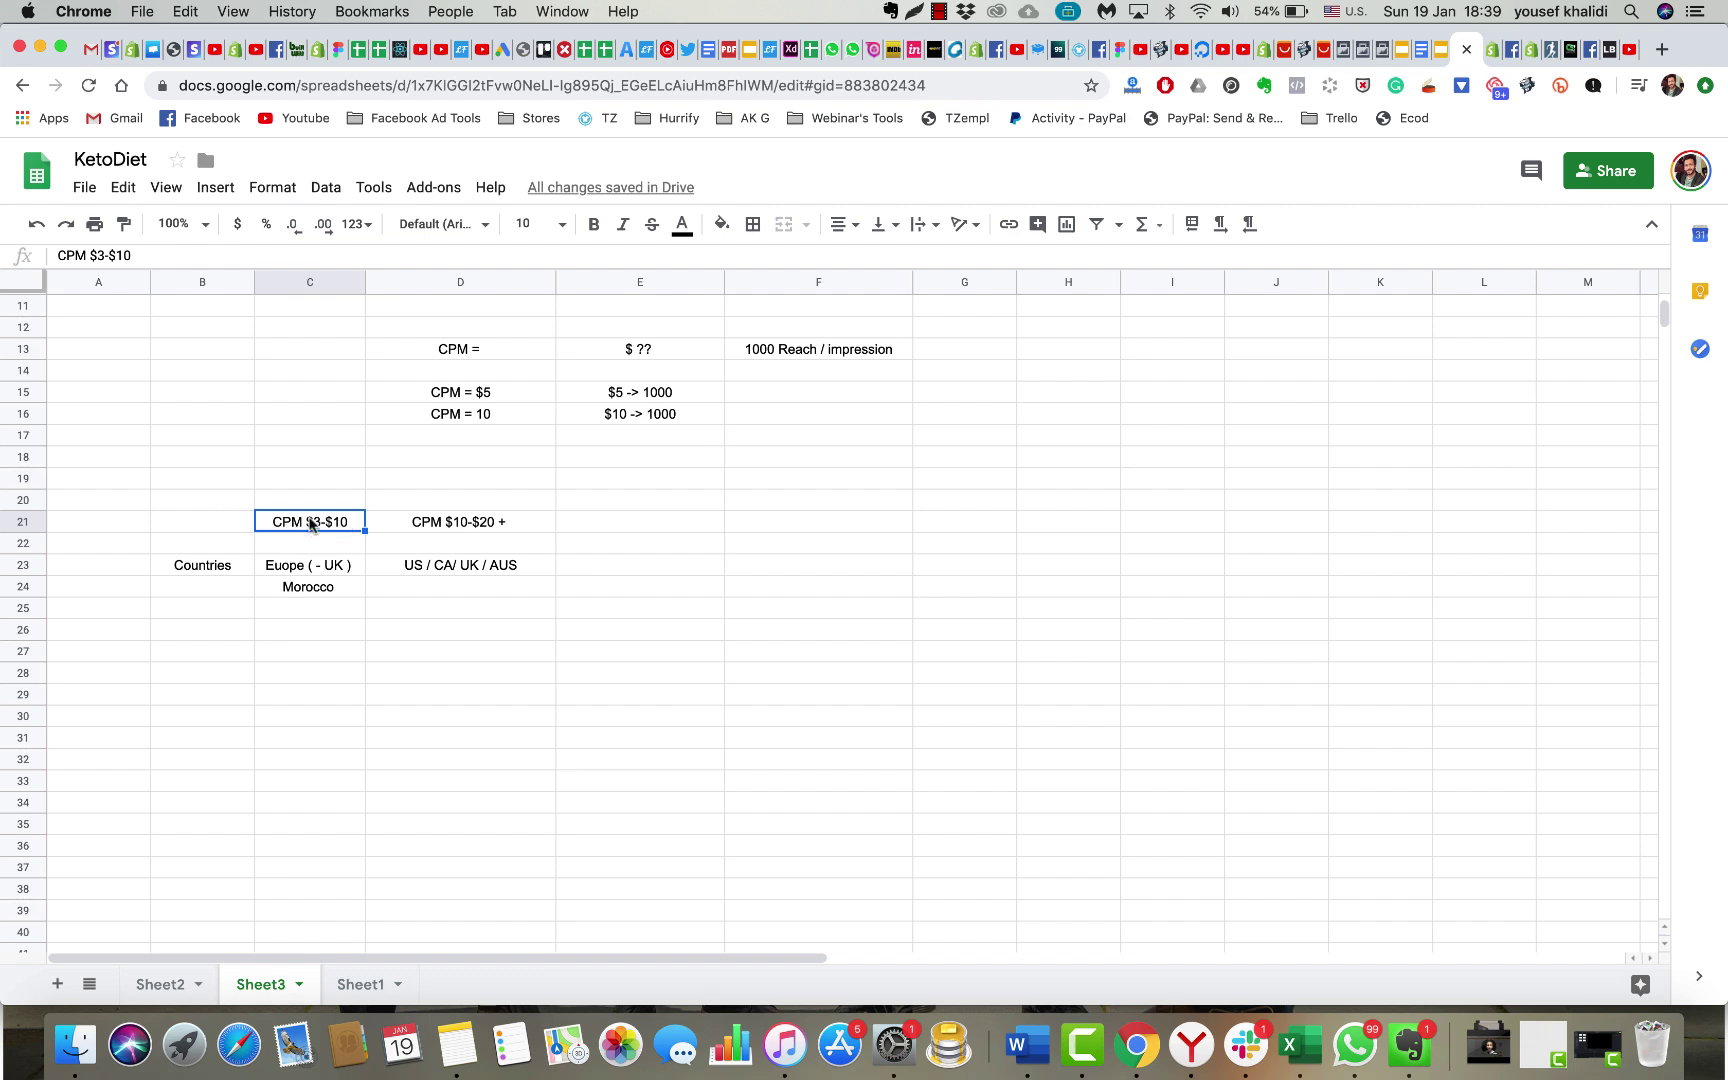
pyautogui.click(300, 567)
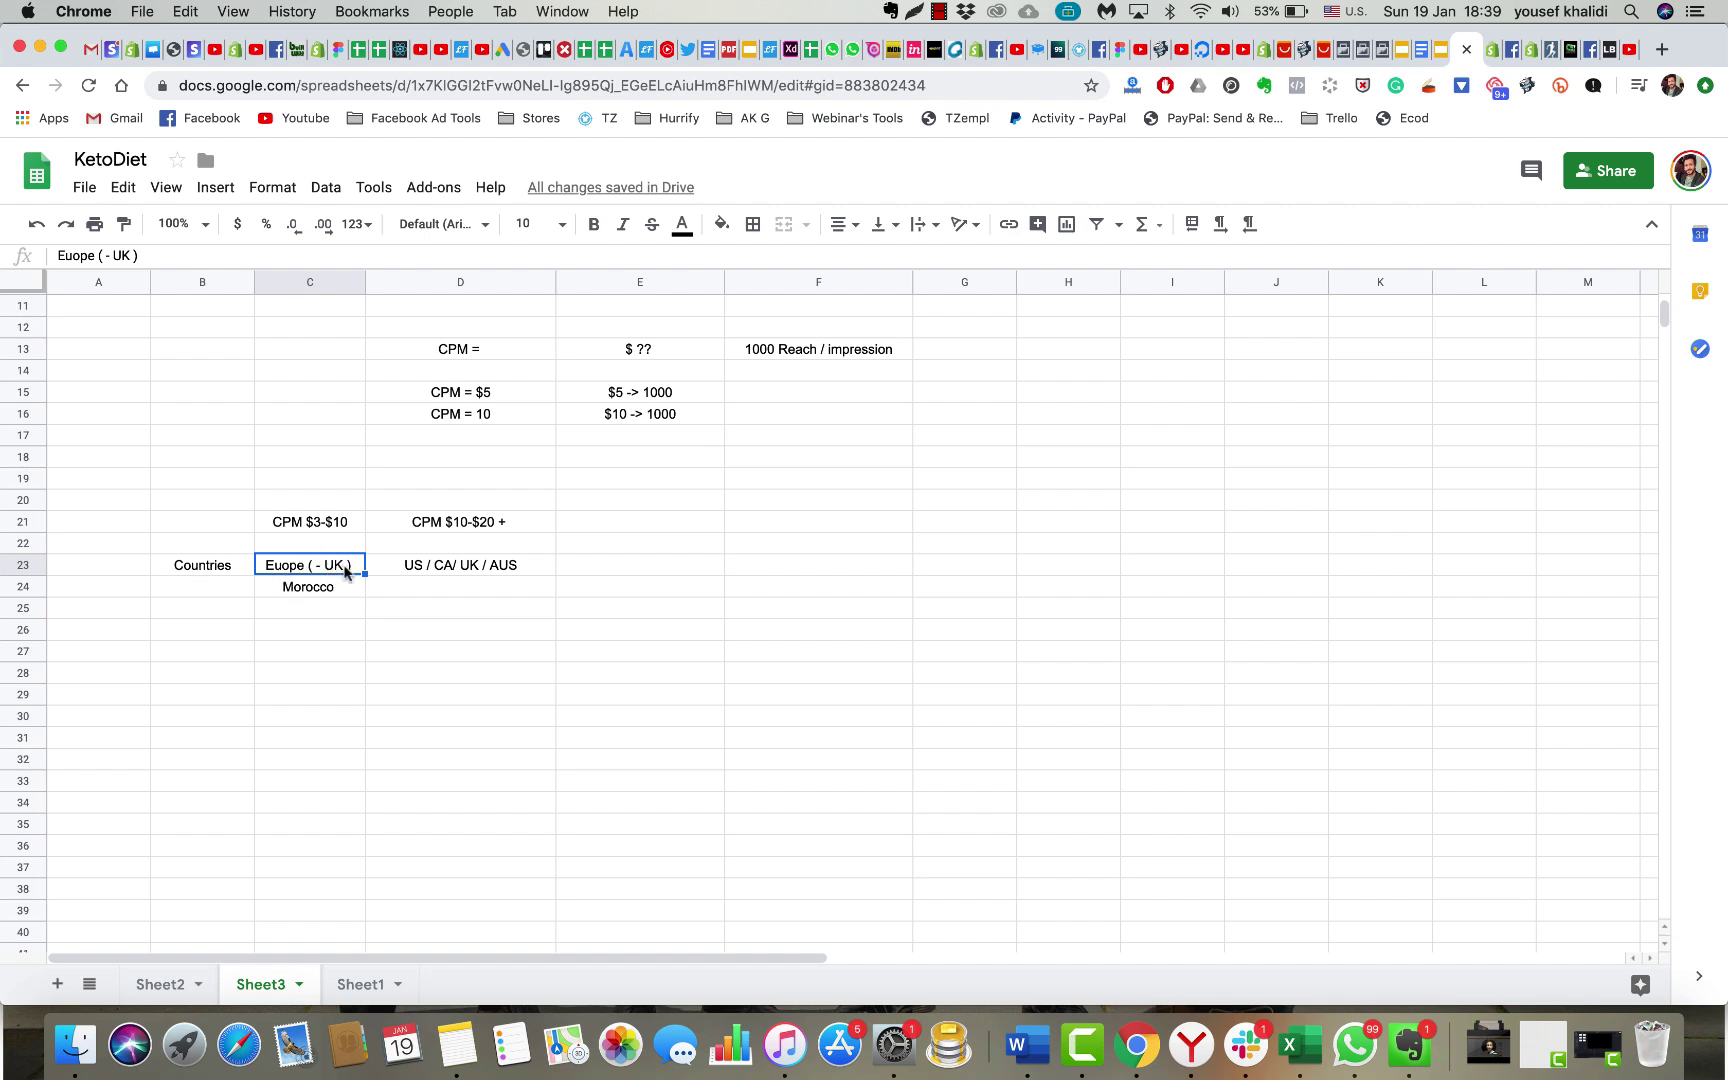
pyautogui.moveTo(455, 522); pyautogui.dragTo(459, 568)
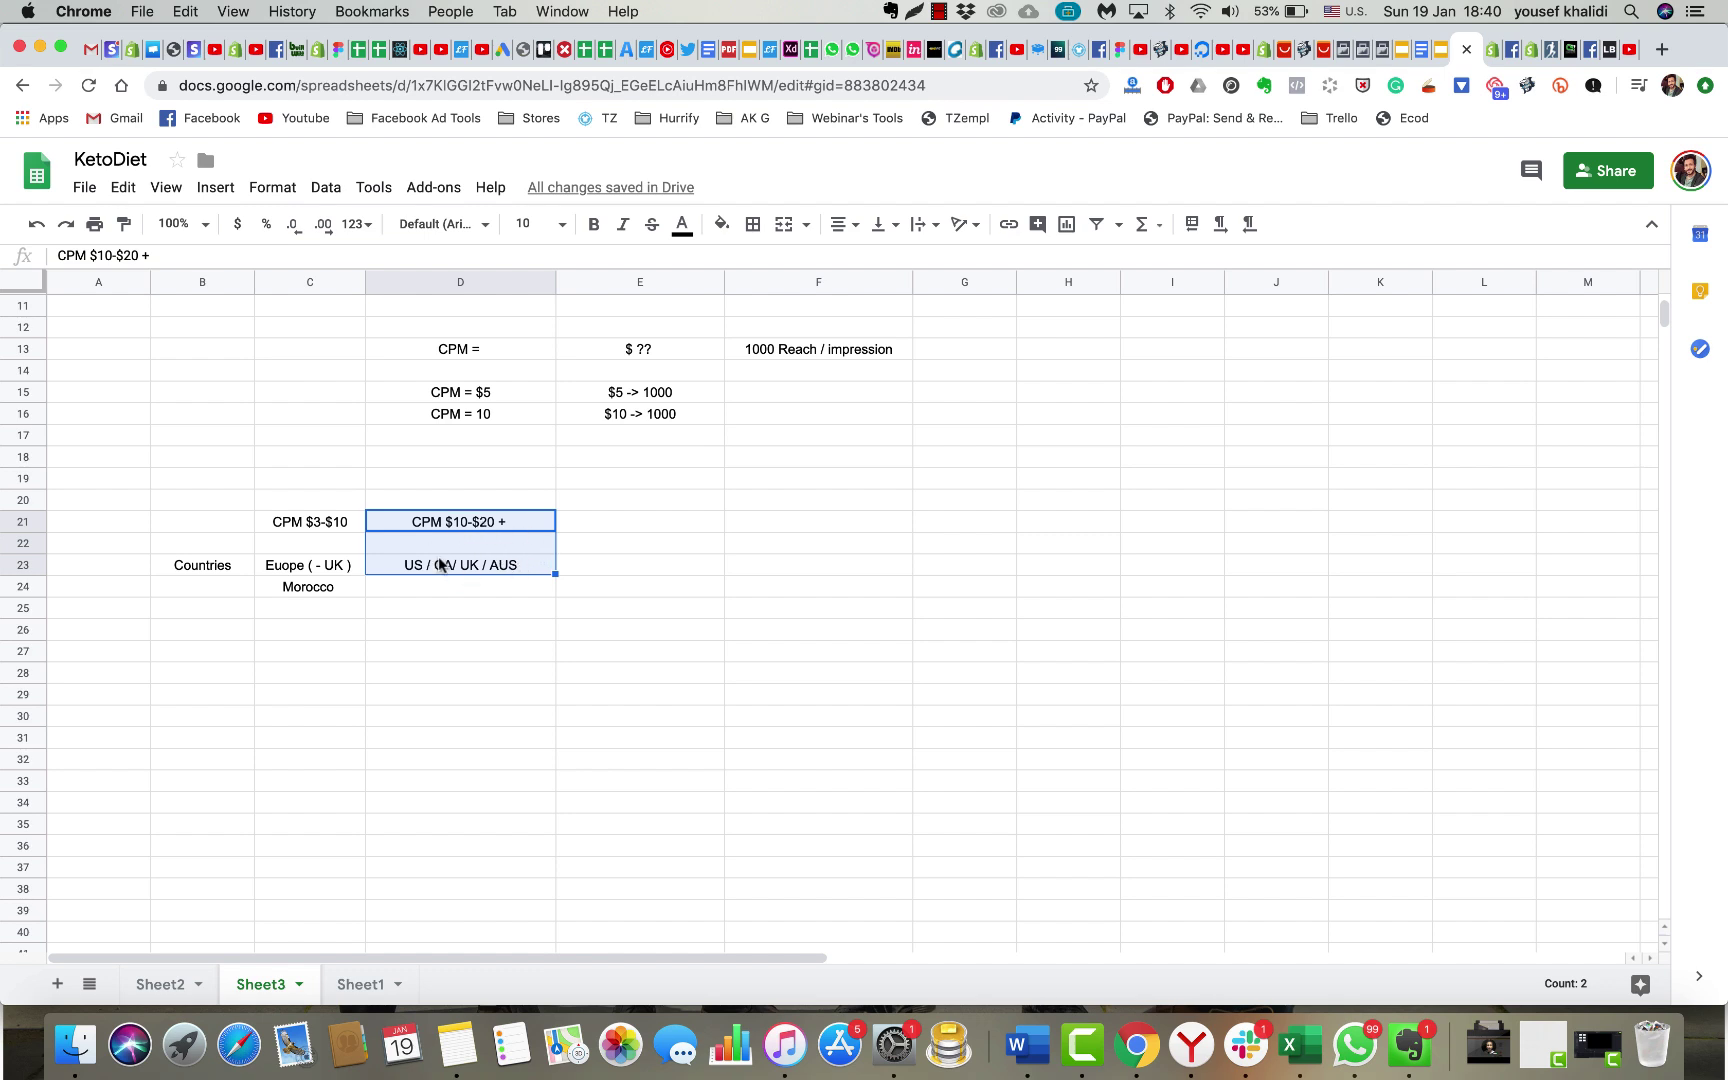
# Start an example in row 25 with $10 in cell E25 and CPM 50 in cell F25
pyautogui.click(697, 610)
pyautogui.write('$10')
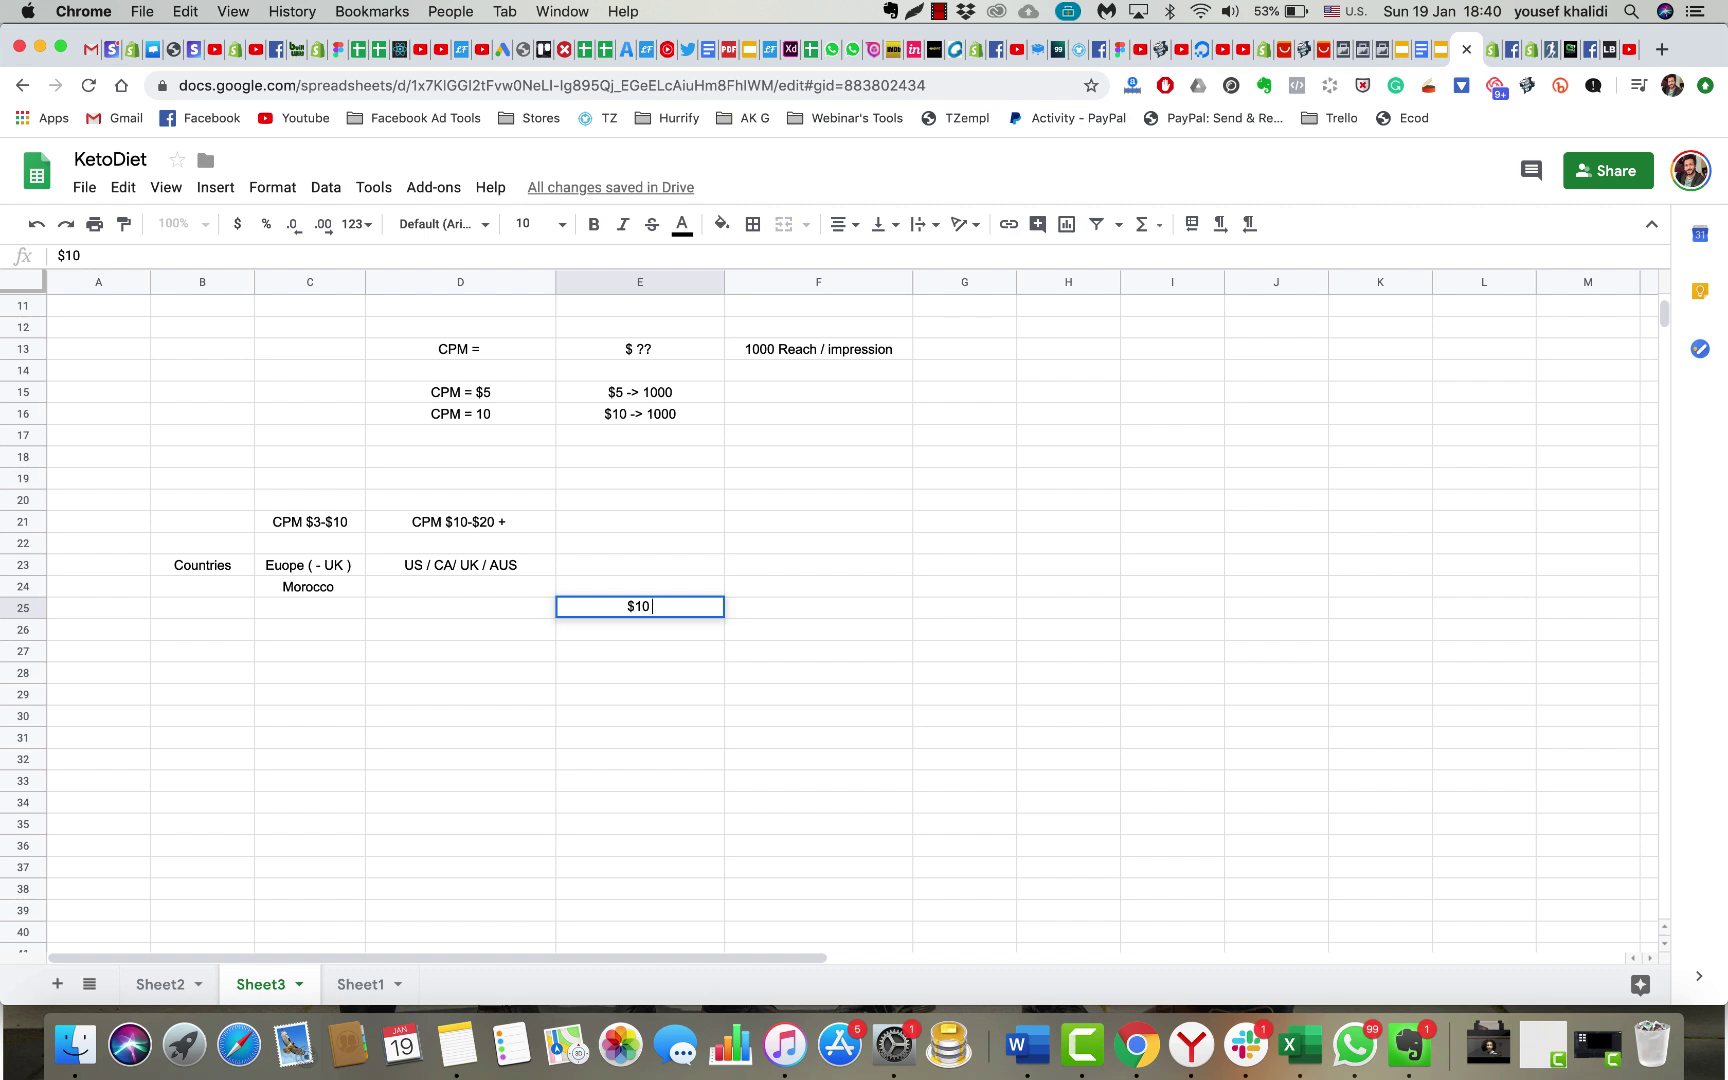
pyautogui.press('Return')
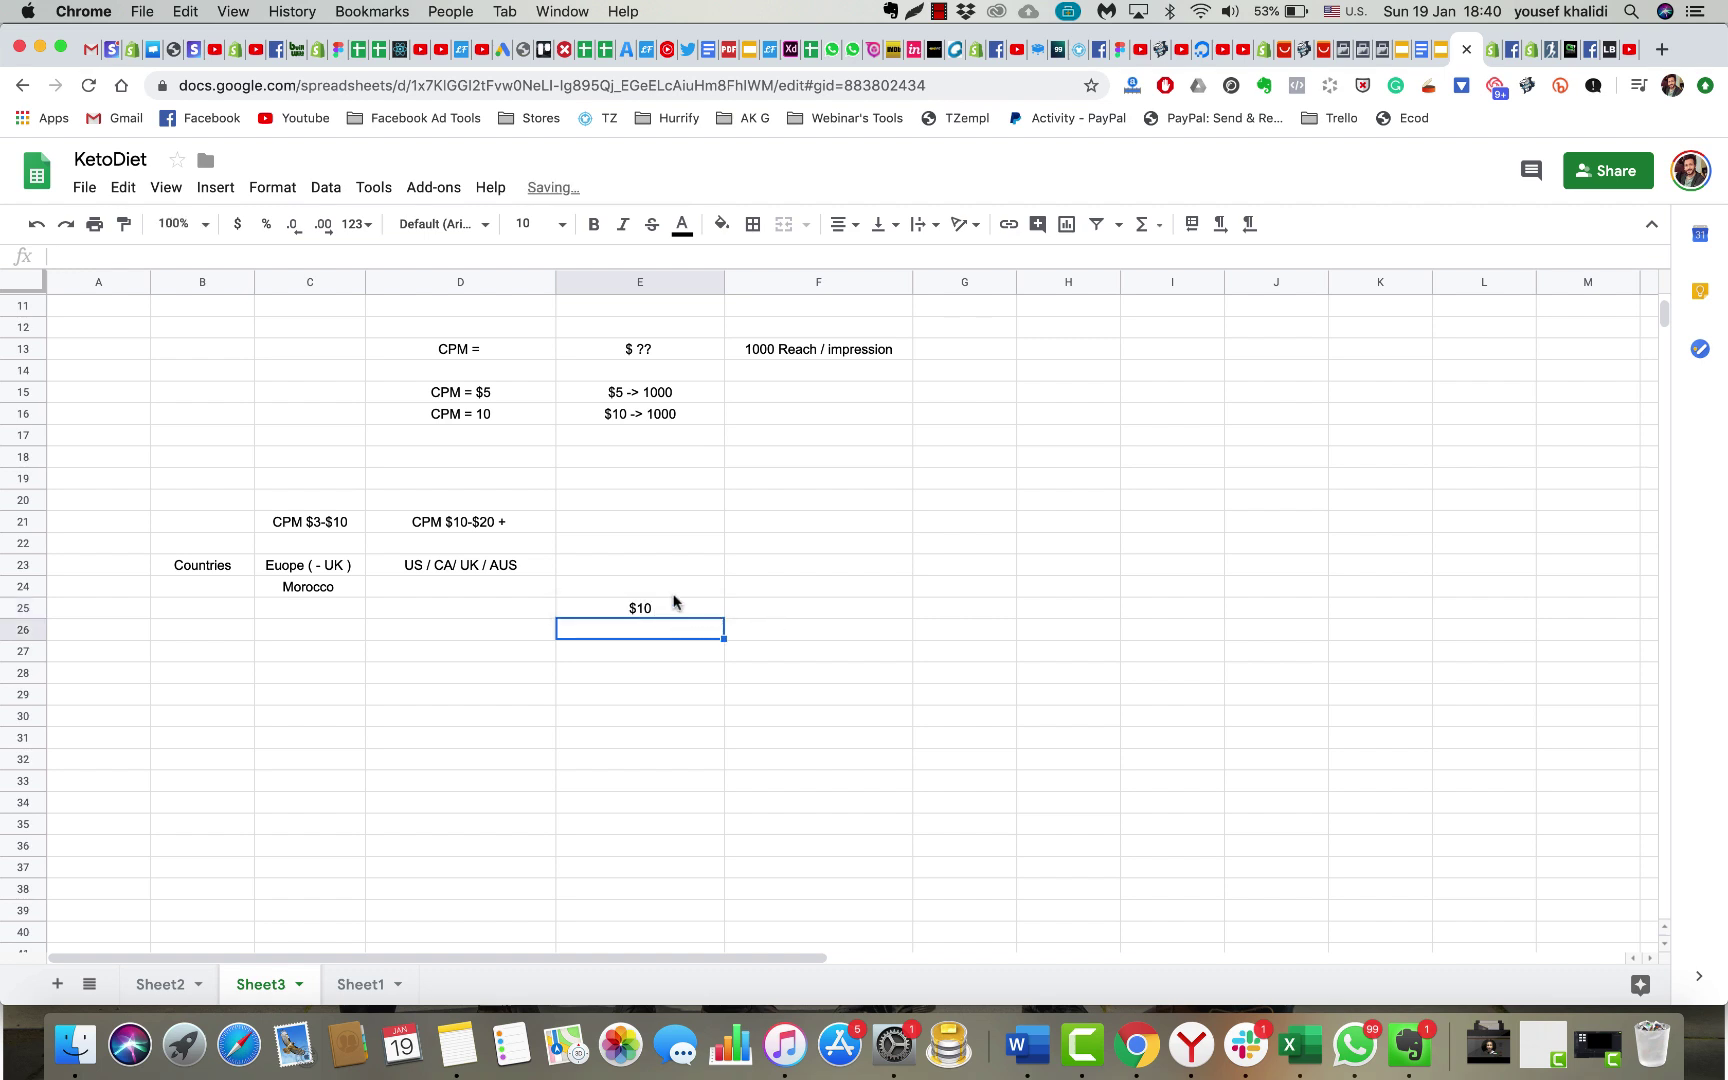
pyautogui.click(788, 612)
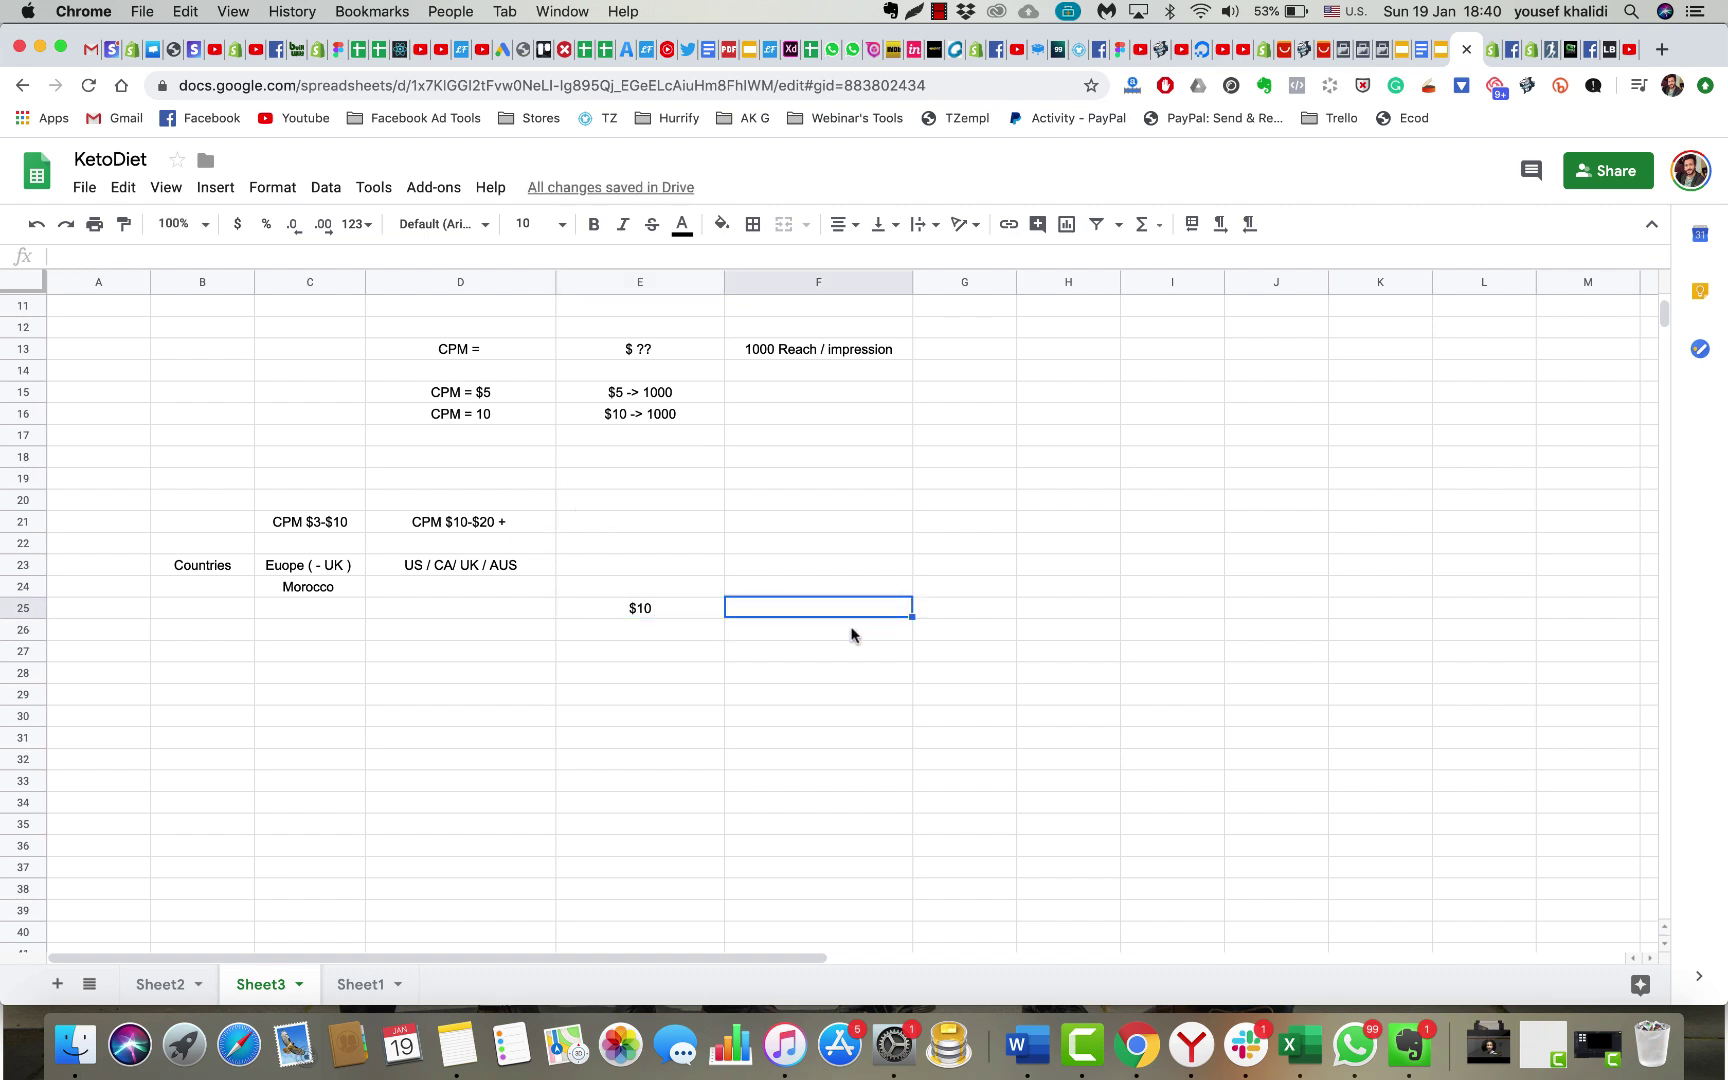
pyautogui.write('5')
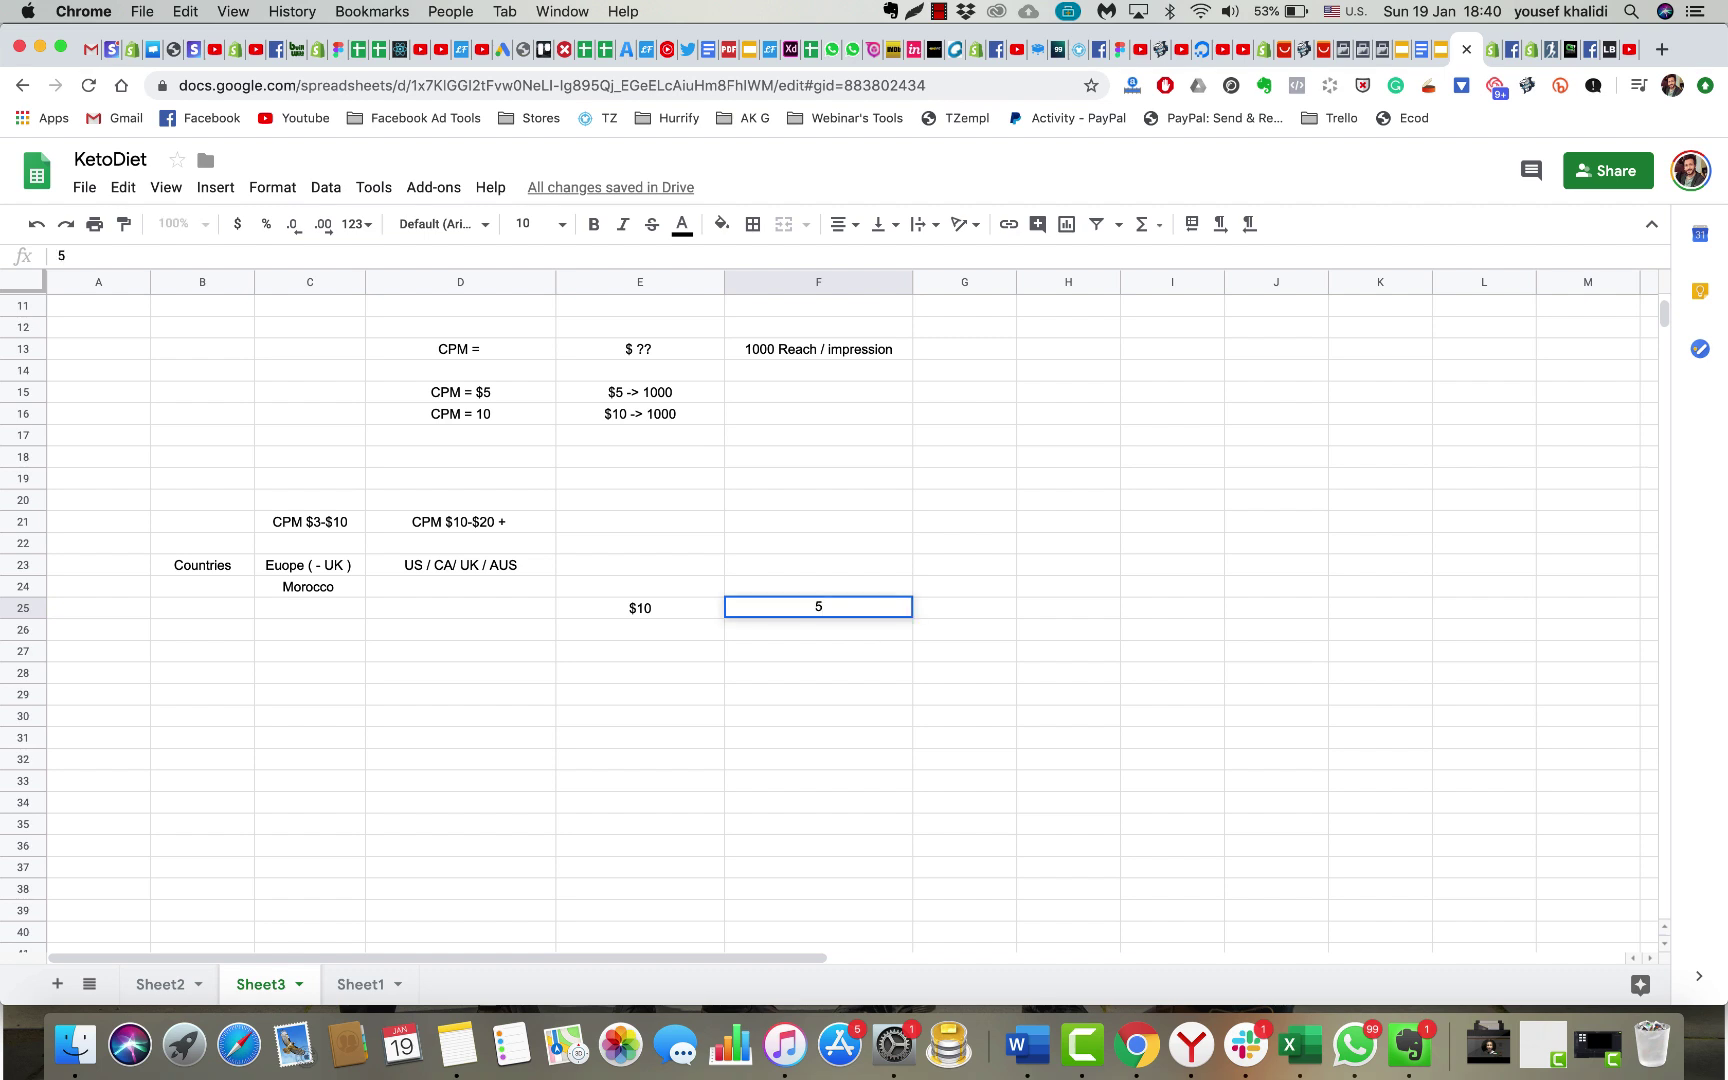
pyautogui.press('BackSpace')
pyautogui.write('Cpm')
pyautogui.press('BackSpace')
pyautogui.press('BackSpace')
pyautogui.write('PM 50')
pyautogui.press('Return')
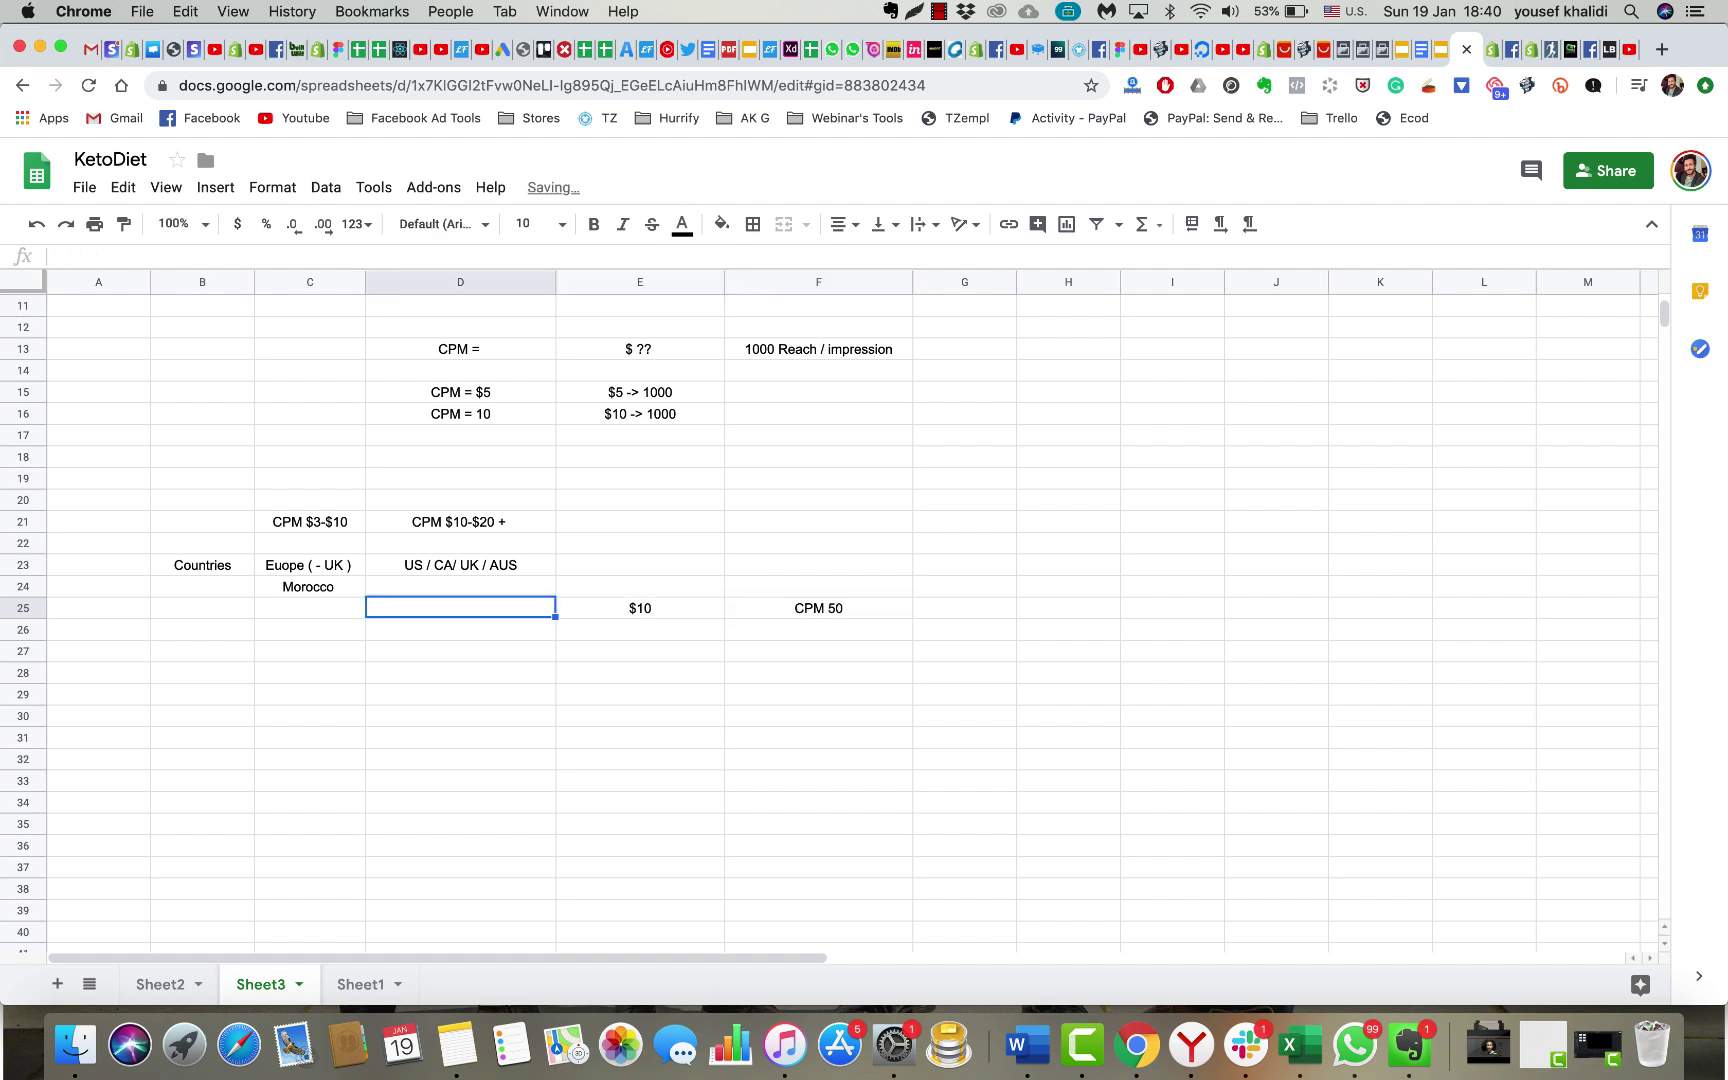
# Change cell F25 to CPM $50 and enter 200 in the cell below it, F26
pyautogui.click(824, 606)
pyautogui.doubleClick(846, 621)
pyautogui.doubleClick(838, 608)
pyautogui.click(831, 607)
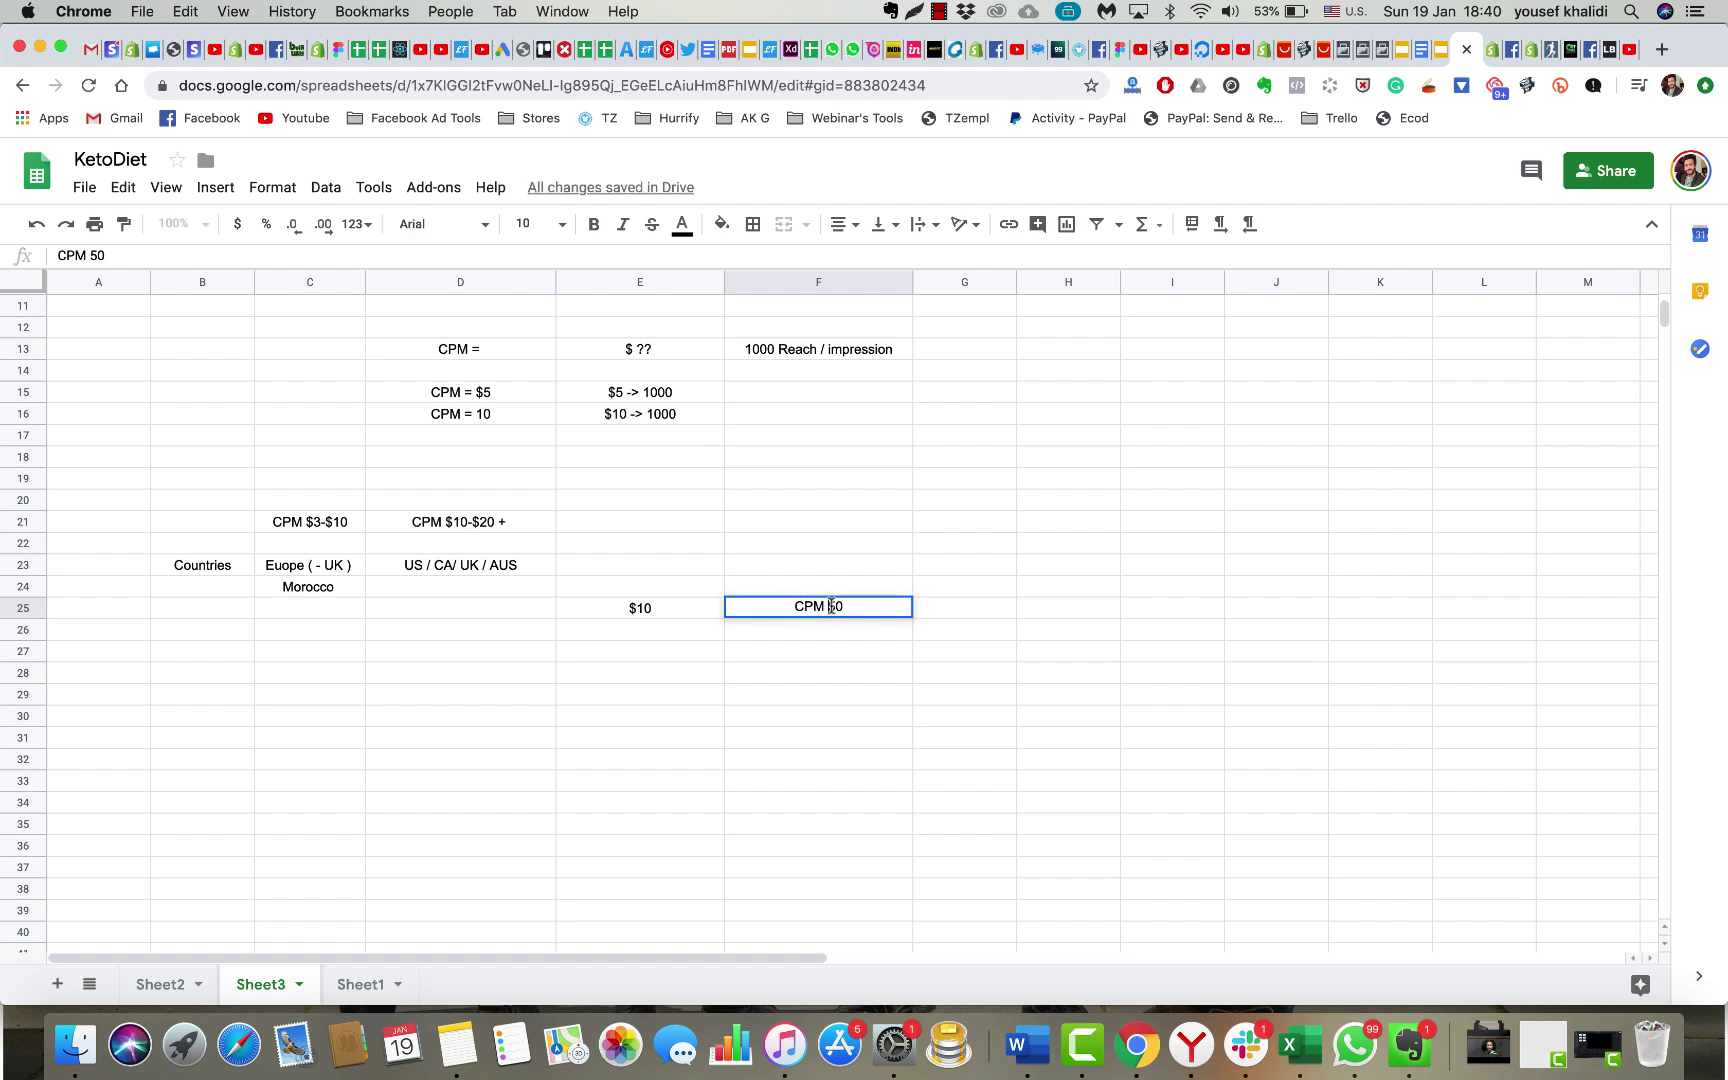
pyautogui.write('$')
pyautogui.press('Return')
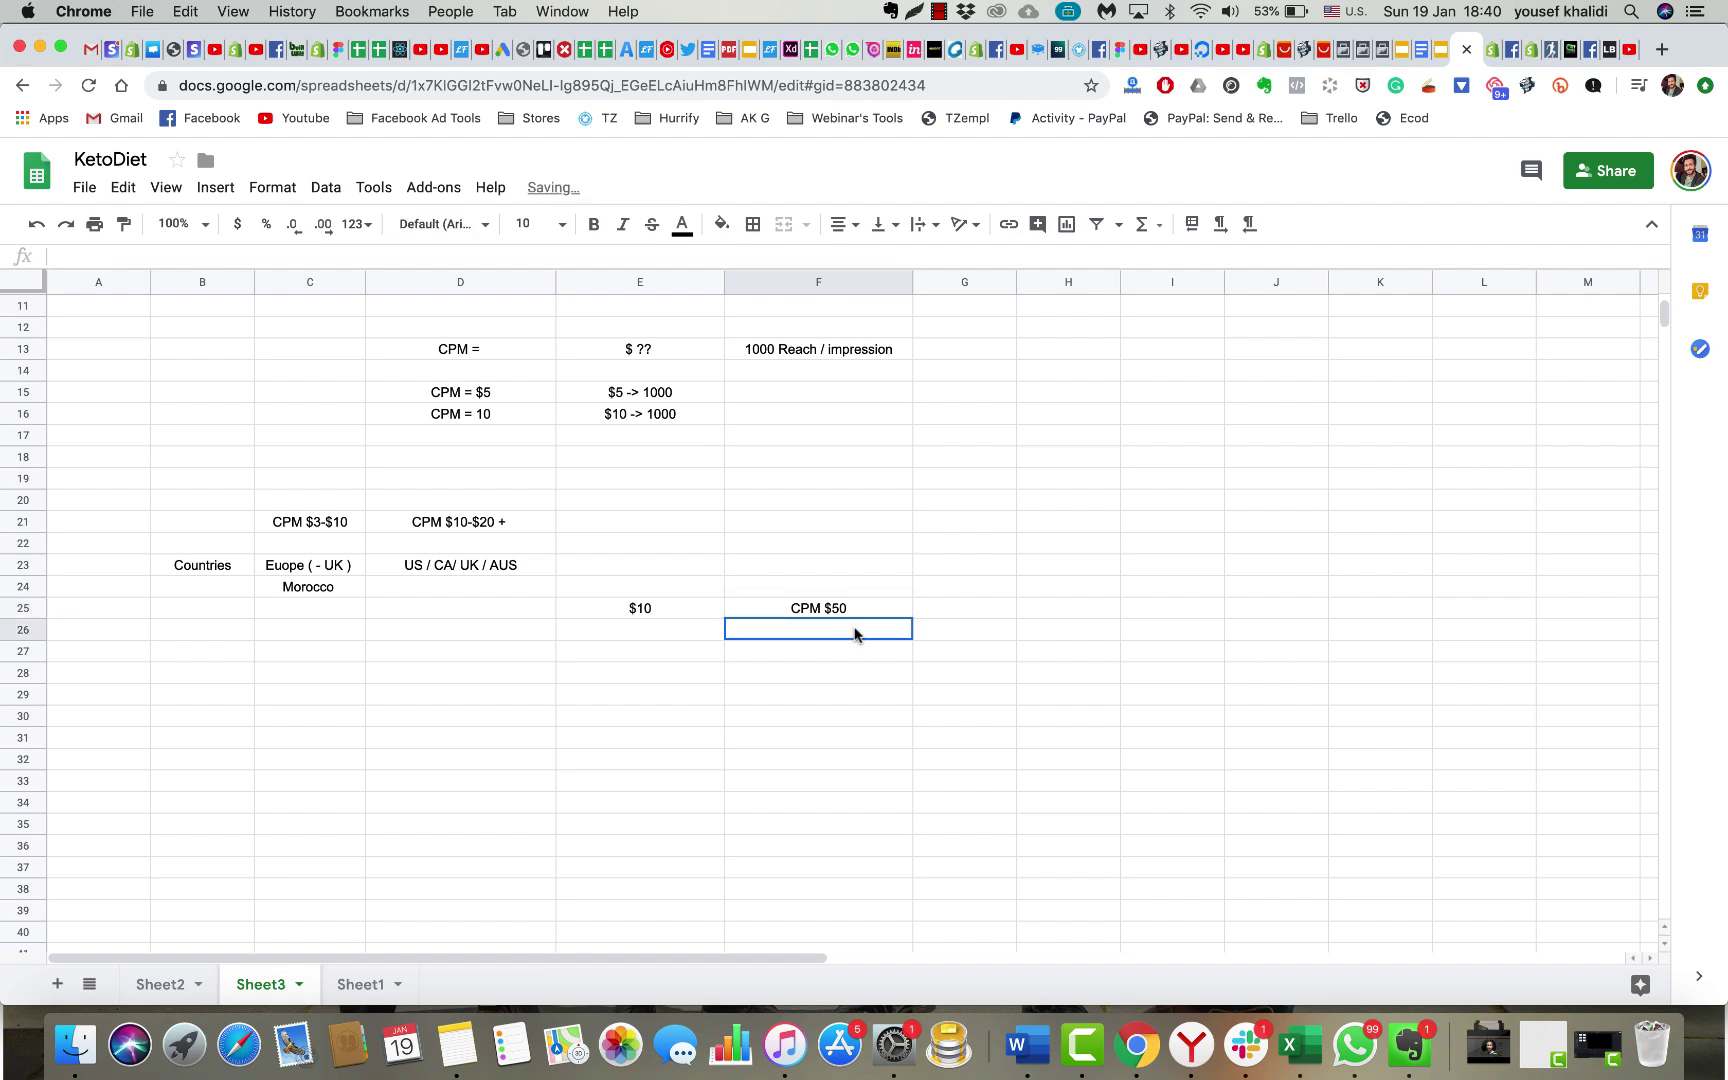
pyautogui.write('200')
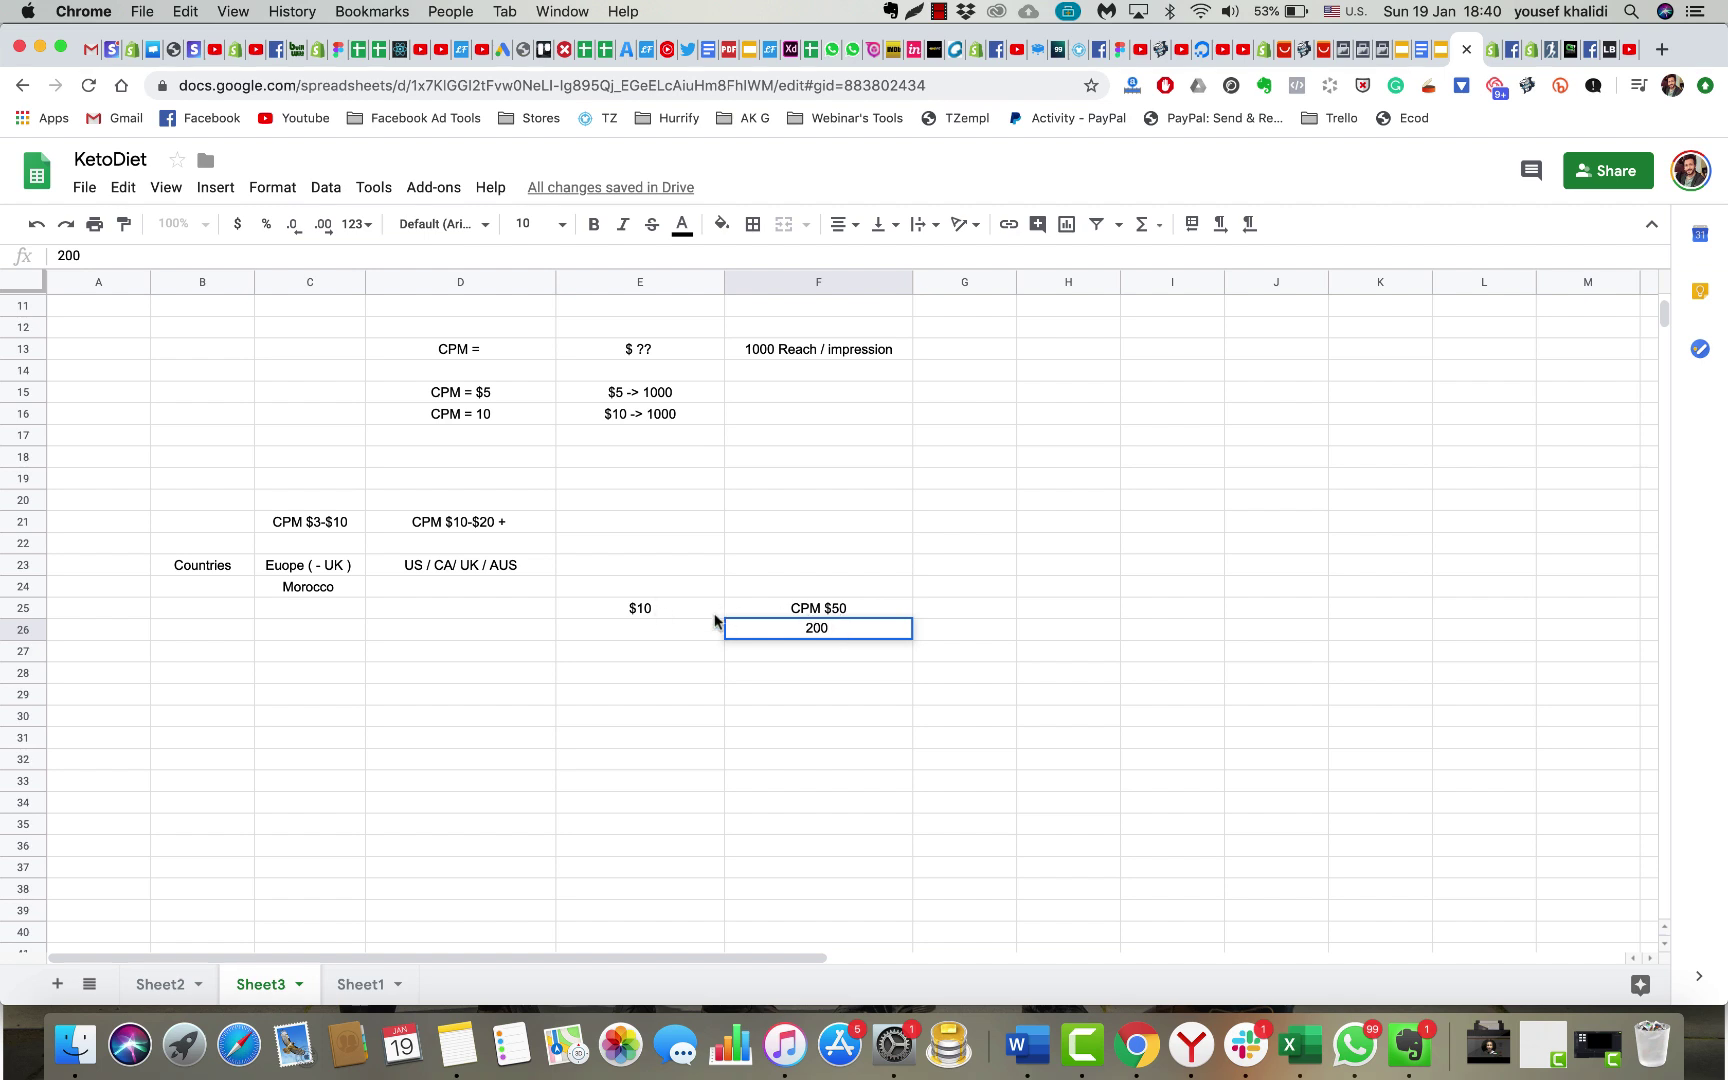
pyautogui.click(805, 648)
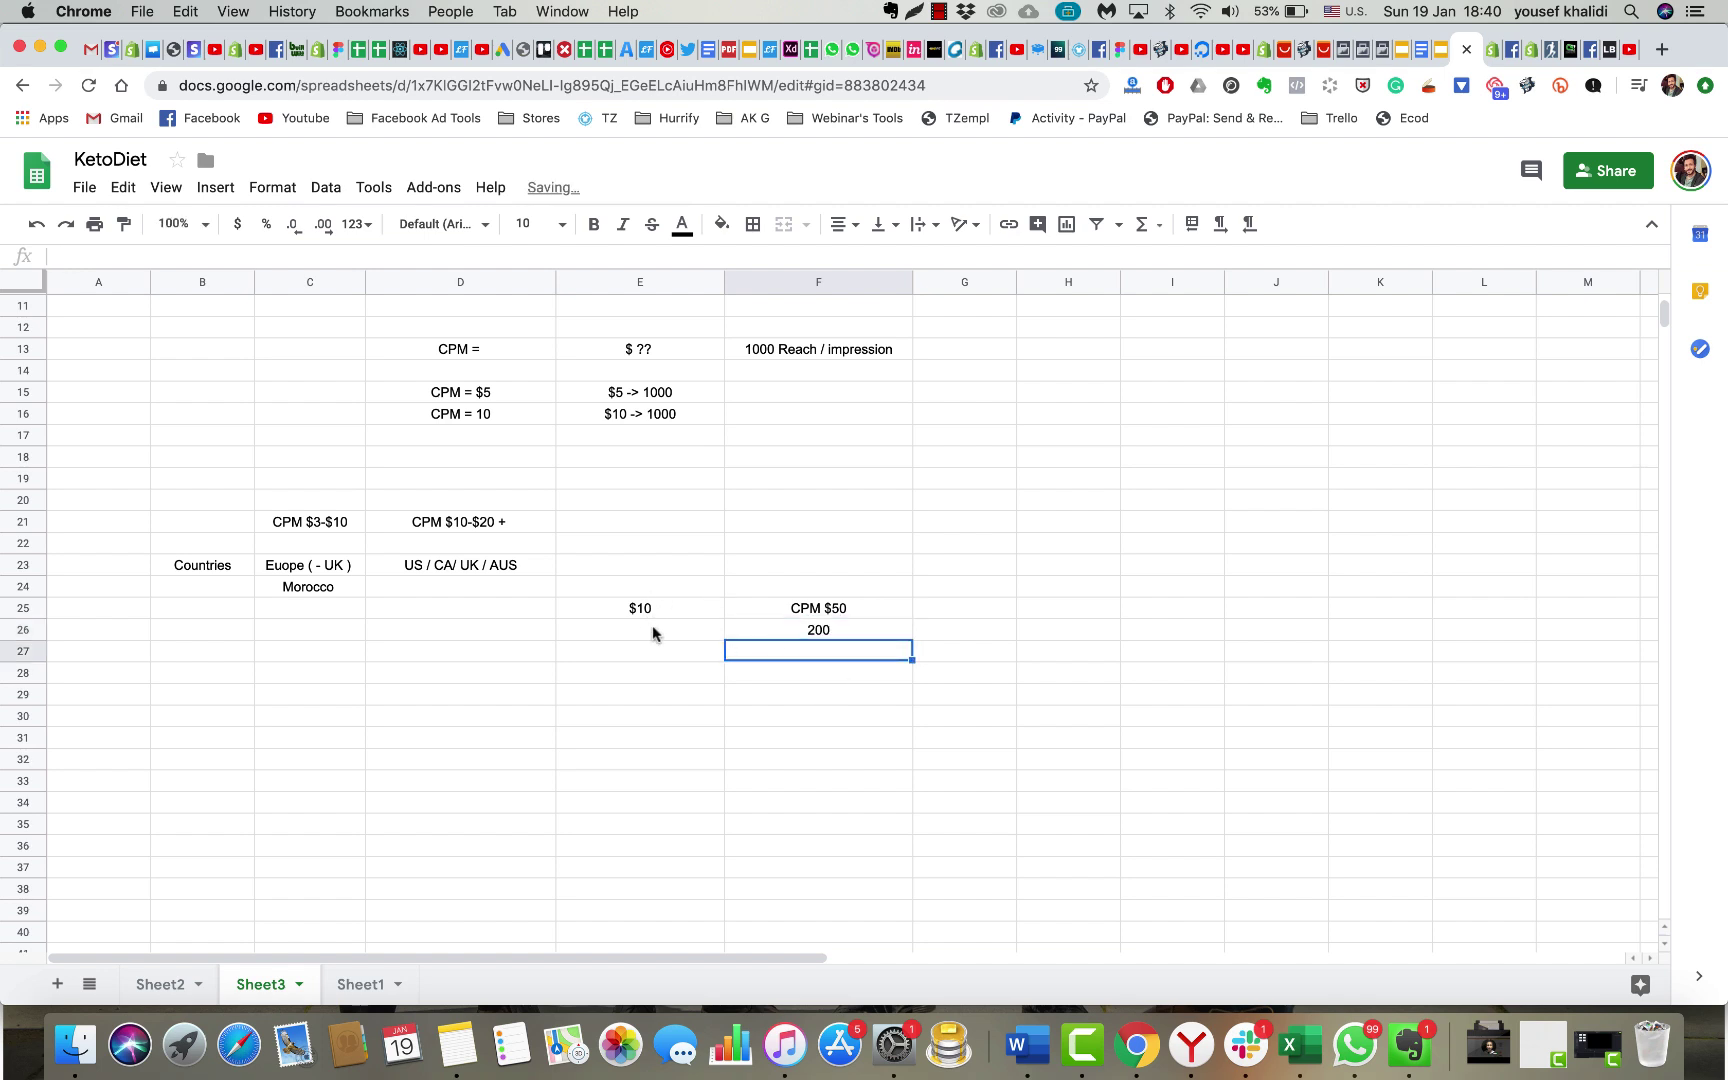
# Clear the example values from the range E25:F26
pyautogui.click(668, 610)
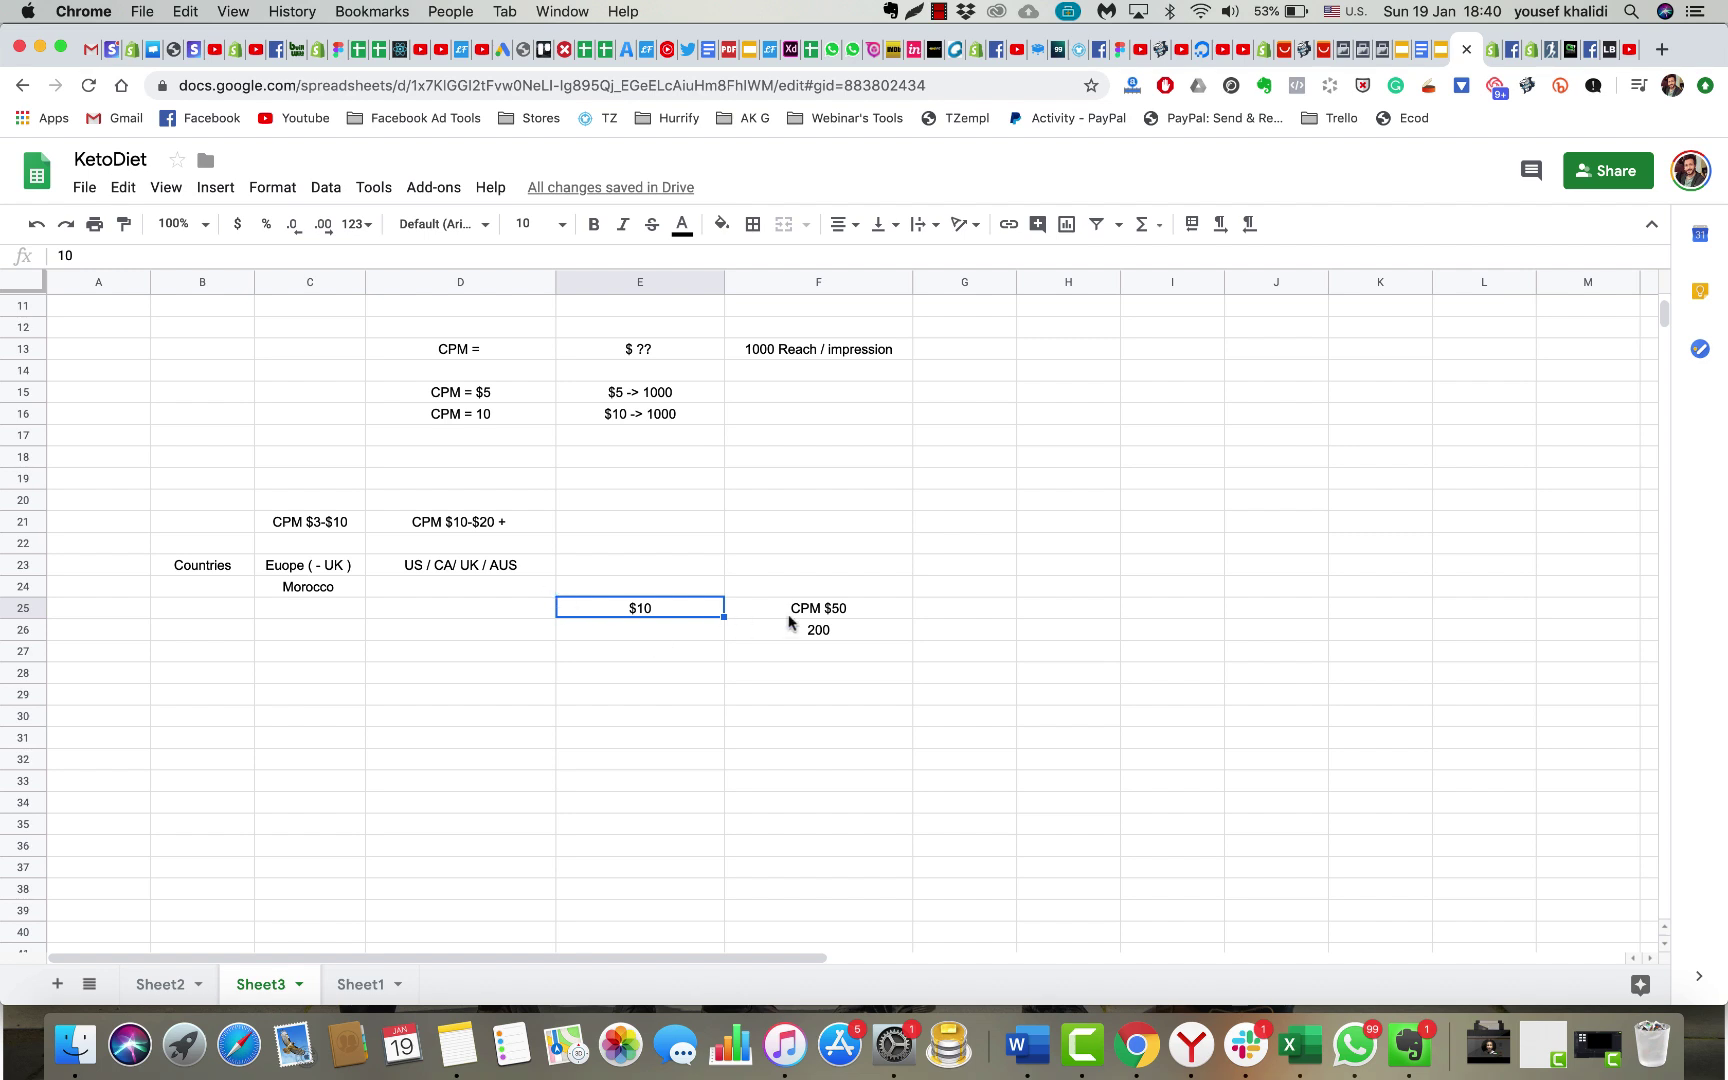
pyautogui.moveTo(791, 609); pyautogui.dragTo(690, 636)
pyautogui.press('Delete')
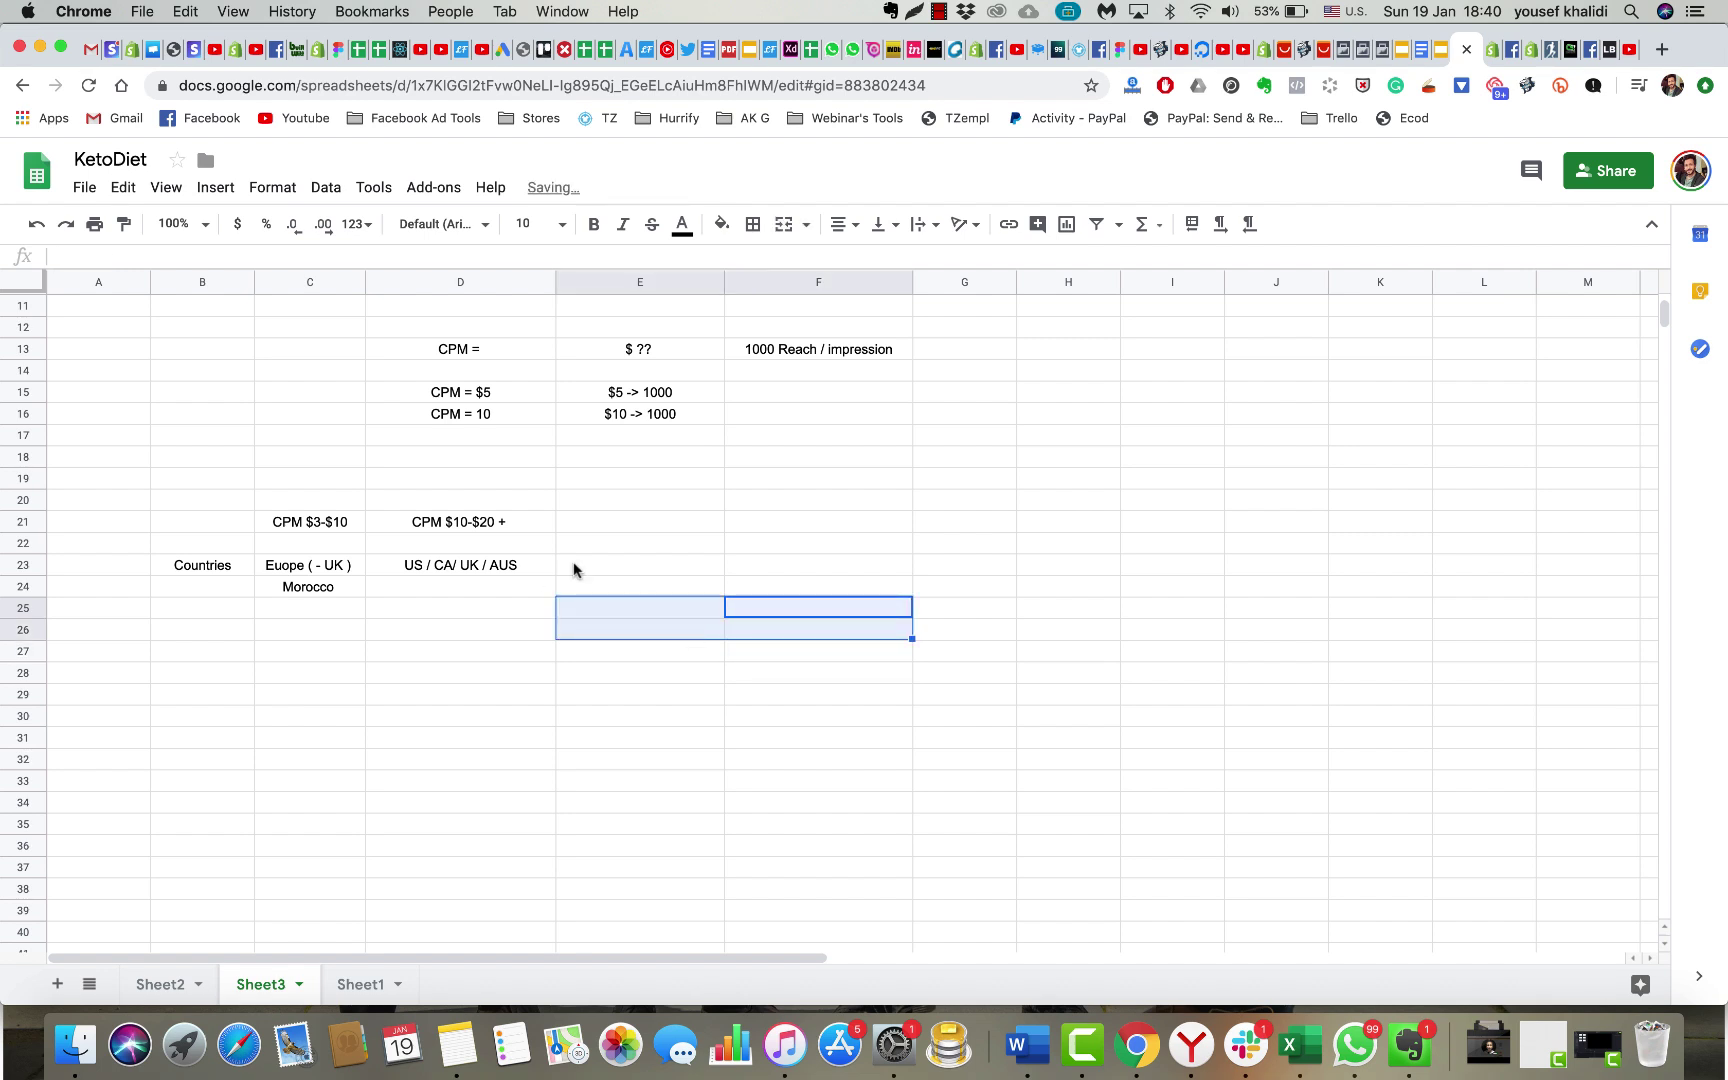
pyautogui.click(405, 648)
pyautogui.click(431, 592)
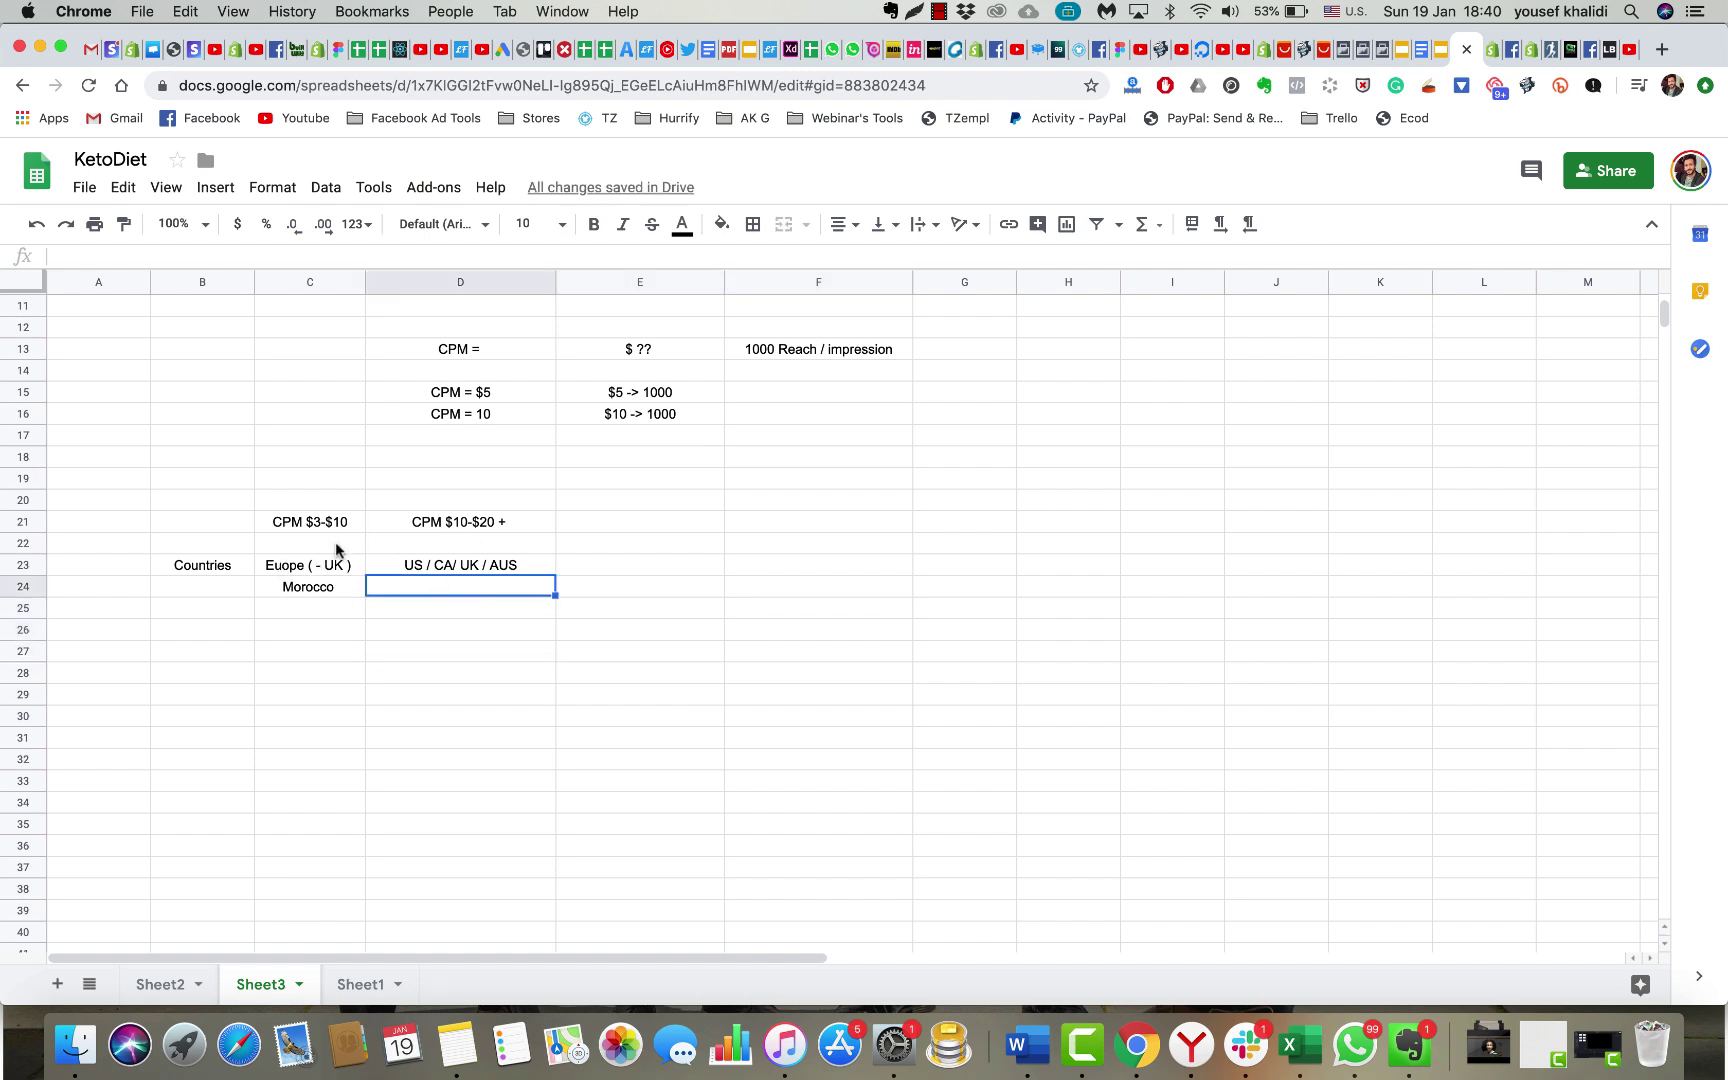
# Enter "$10 adset budget" in cell C26, below the Morocco entry
pyautogui.click(339, 594)
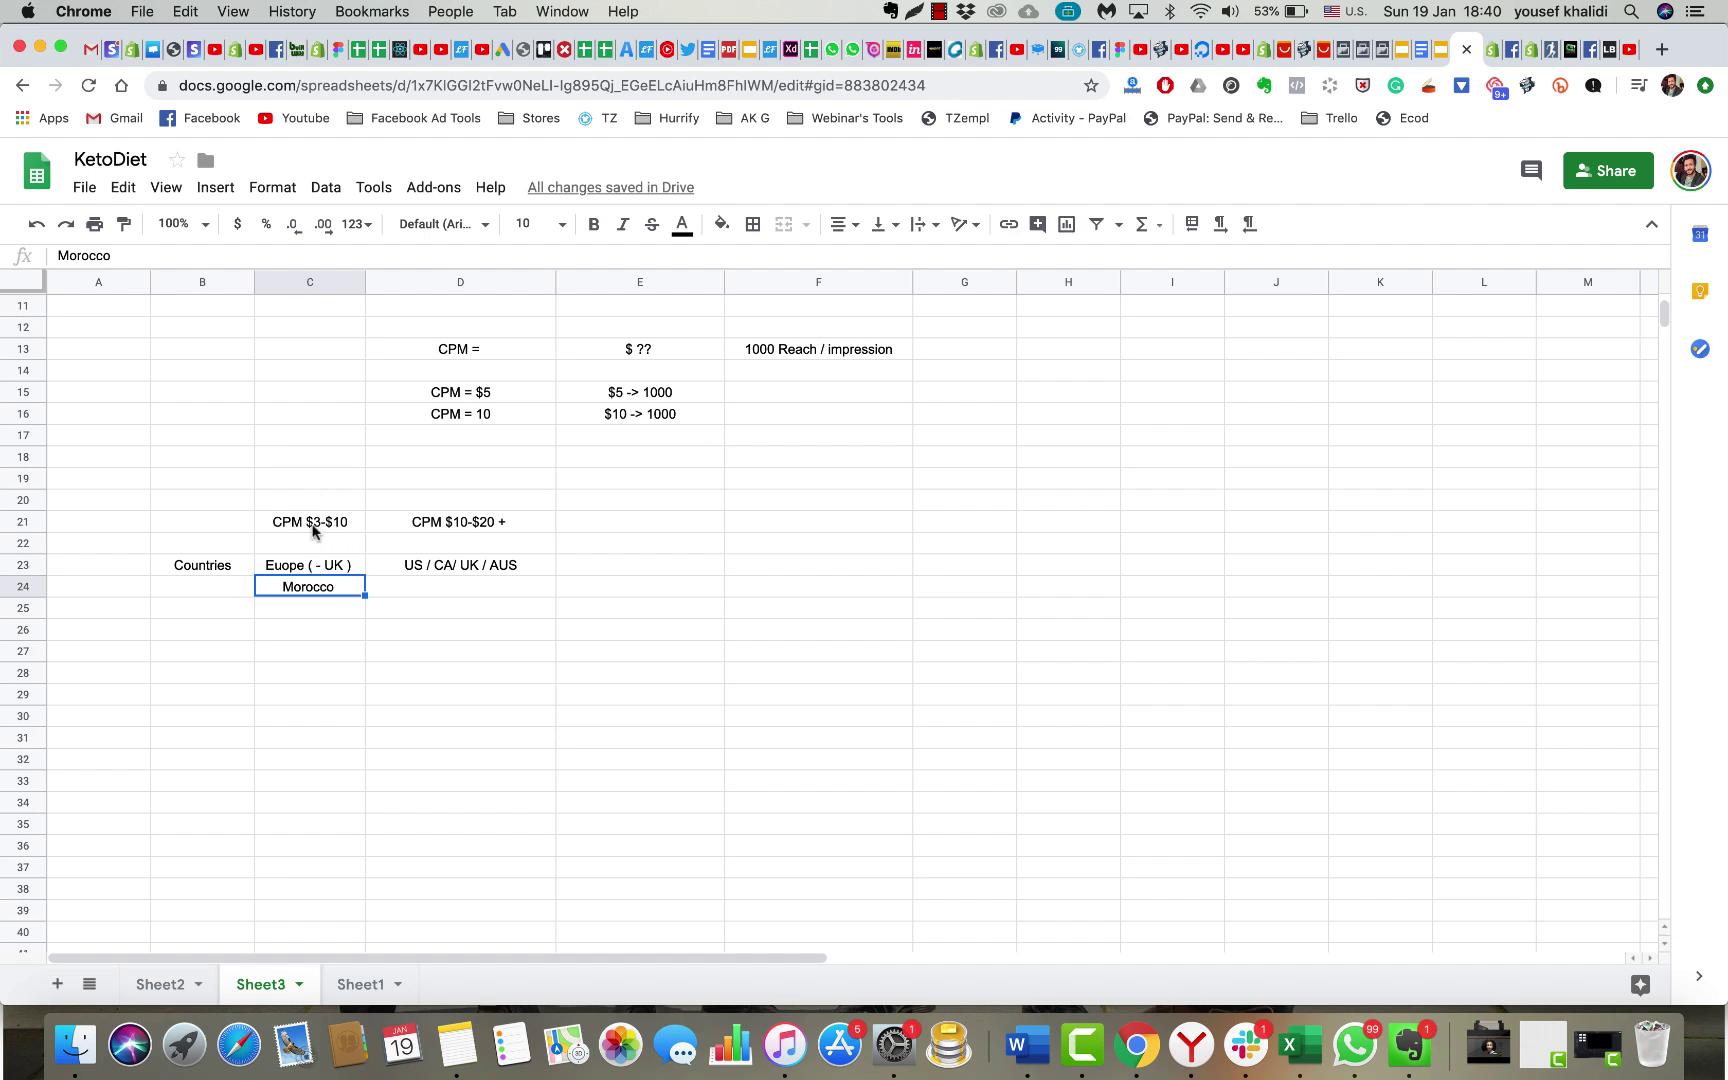
pyautogui.click(313, 630)
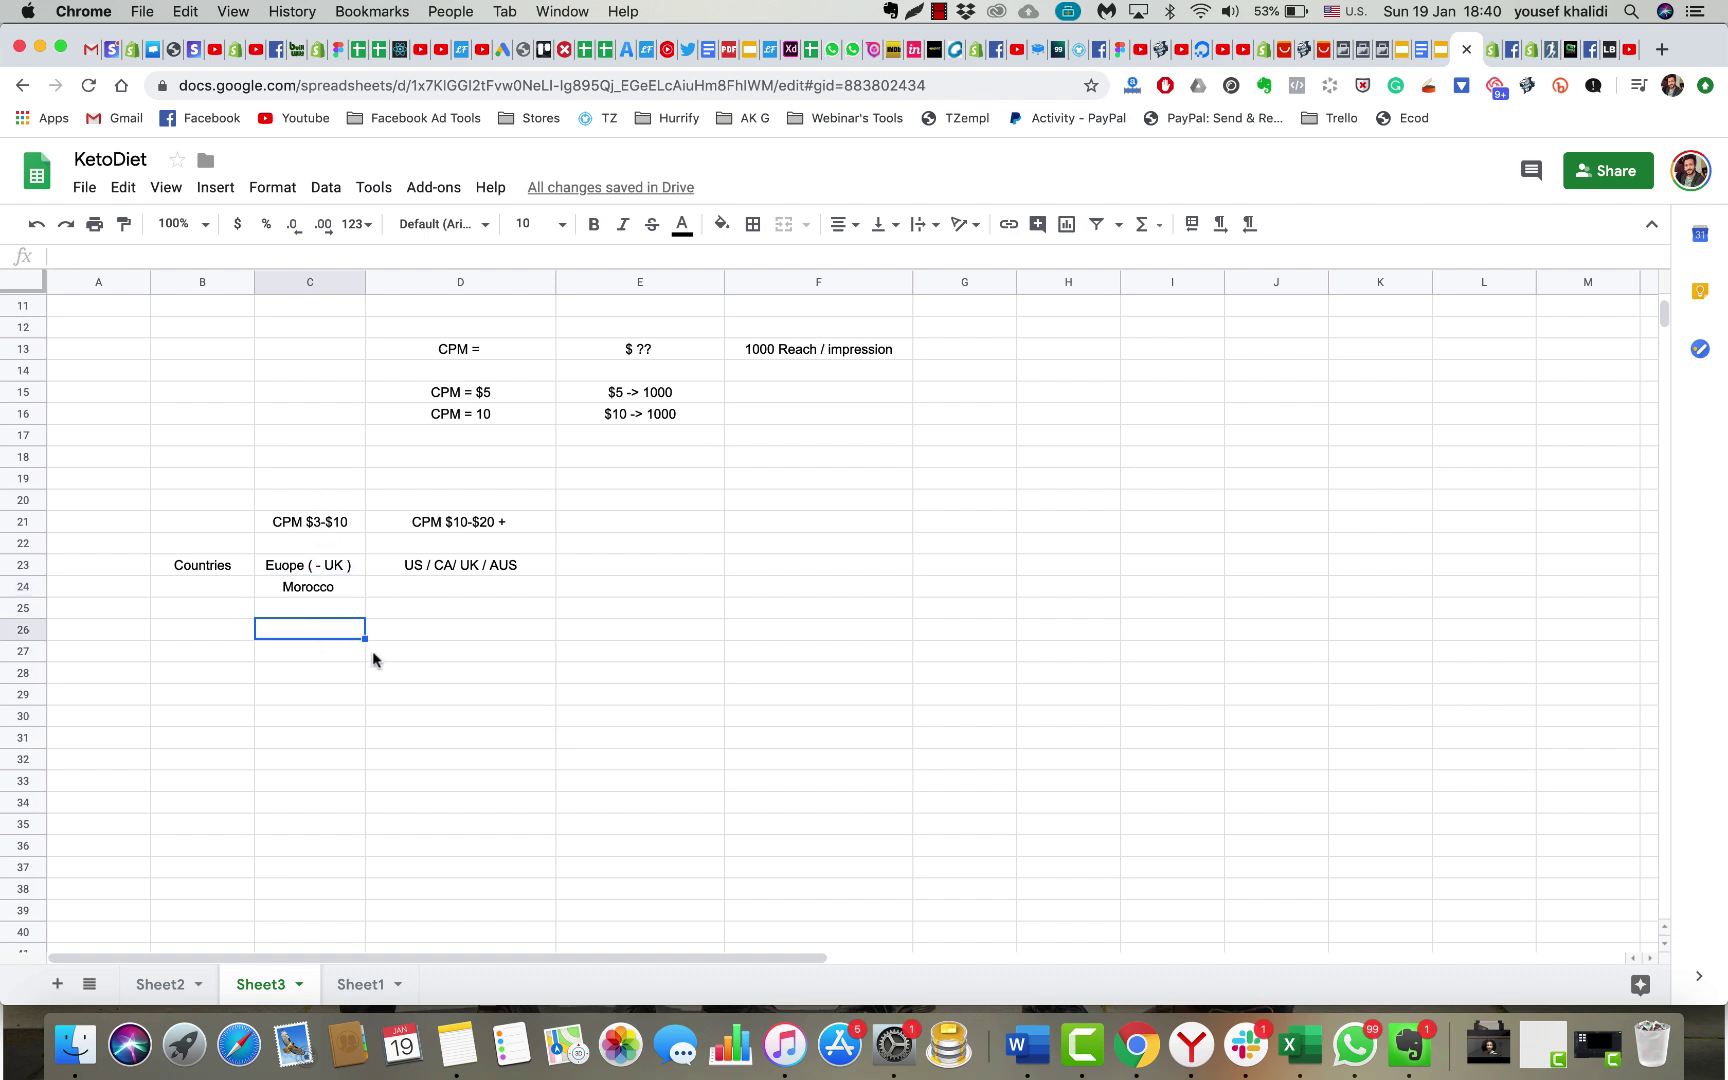
pyautogui.write('$')
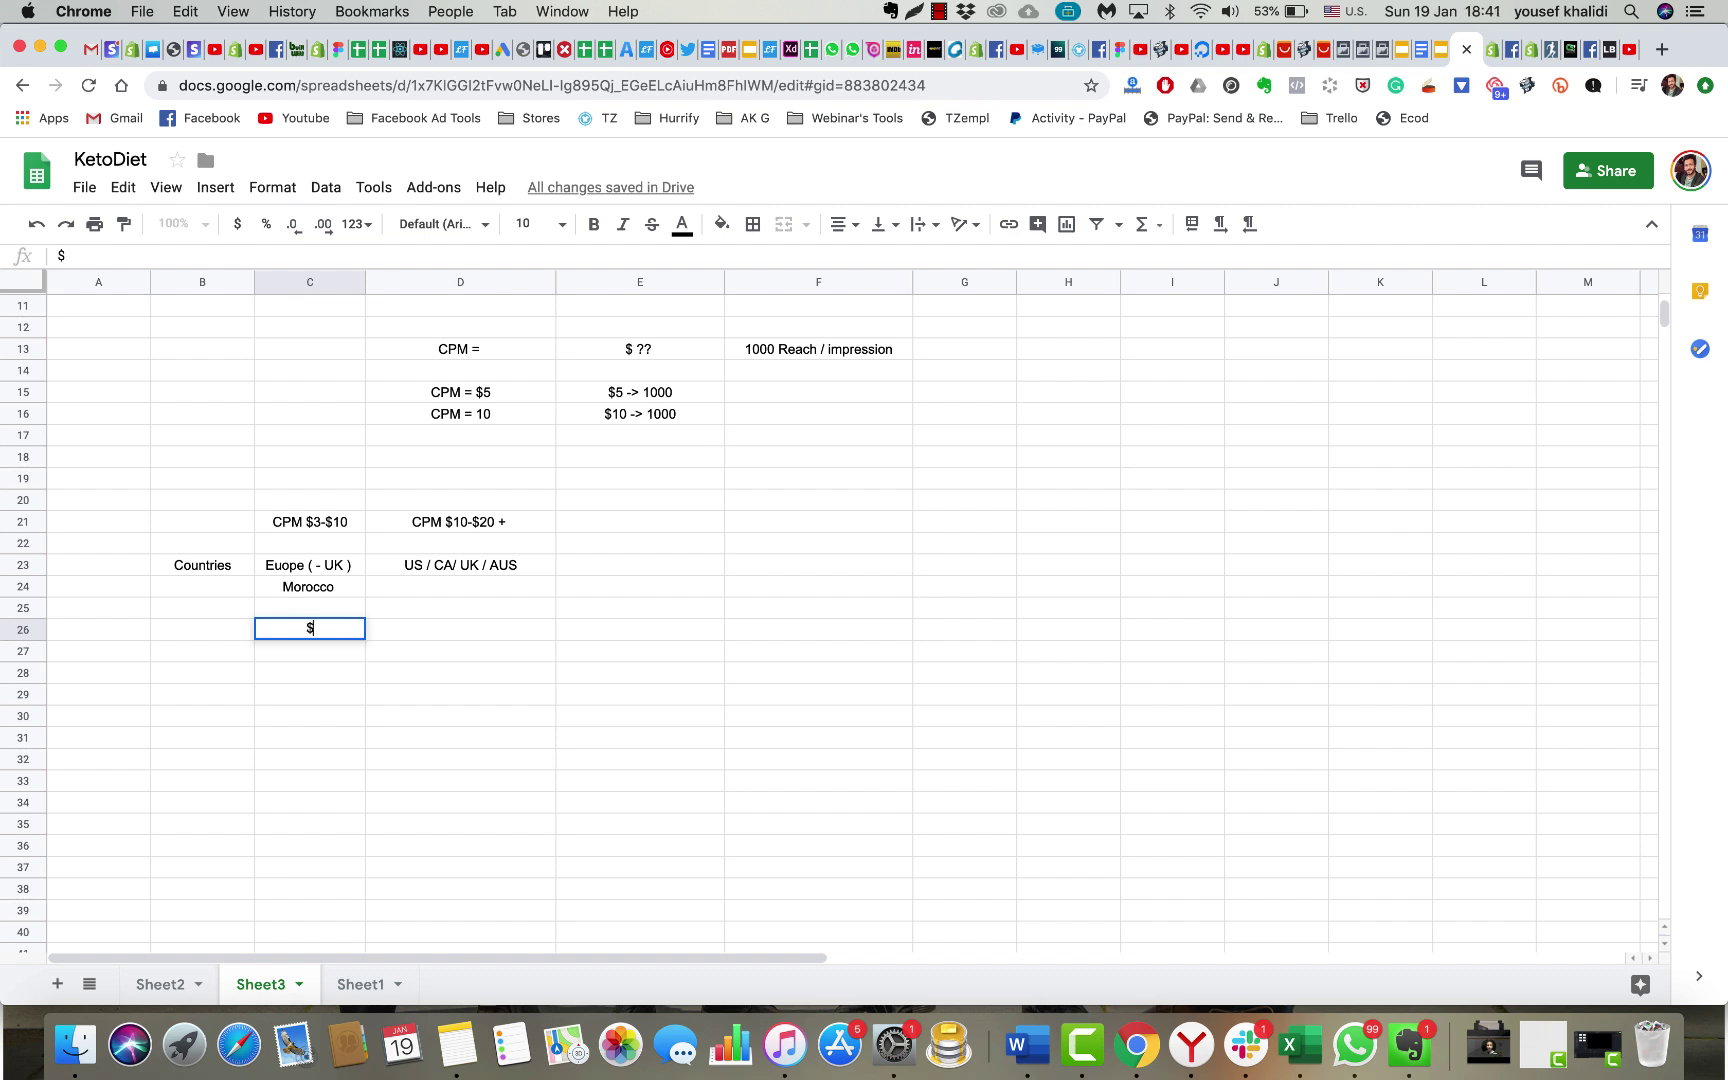
pyautogui.write('8')
pyautogui.write('10')
pyautogui.write(' ads')
pyautogui.write('et budget')
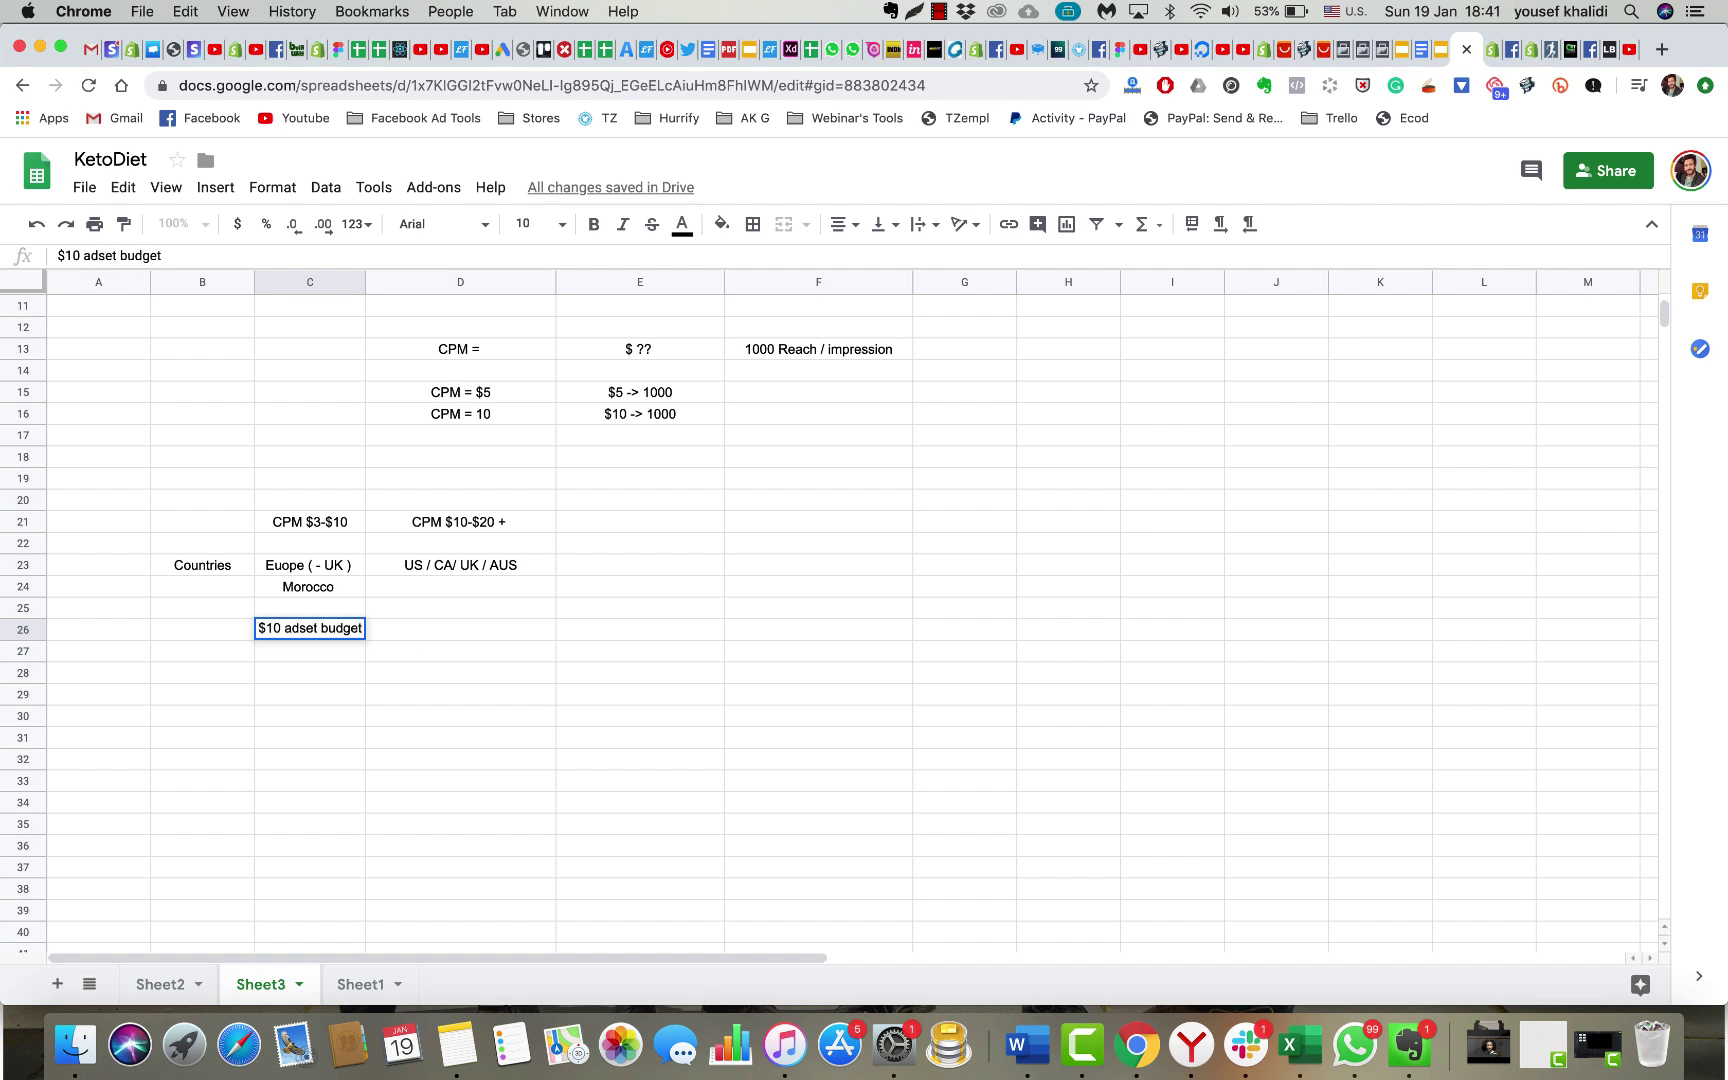
pyautogui.press('Return')
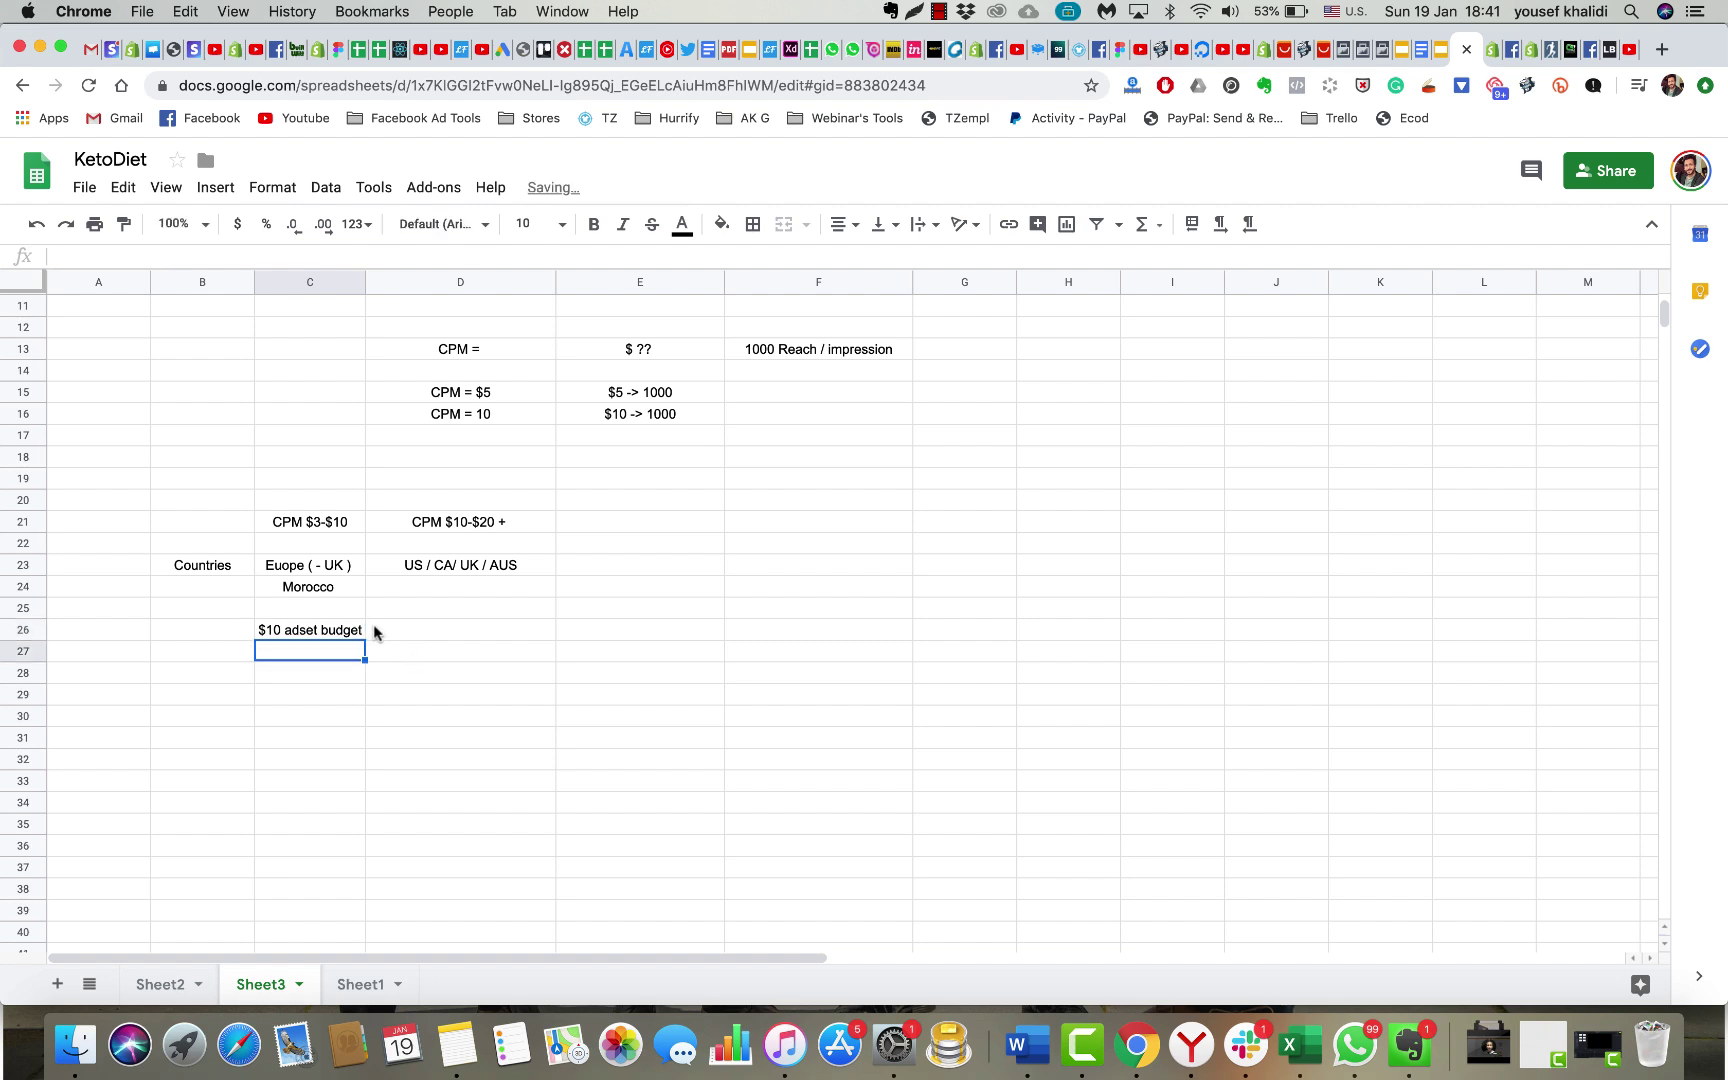
# Enter 3000 in cell D26, beside the adset budget
pyautogui.click(374, 627)
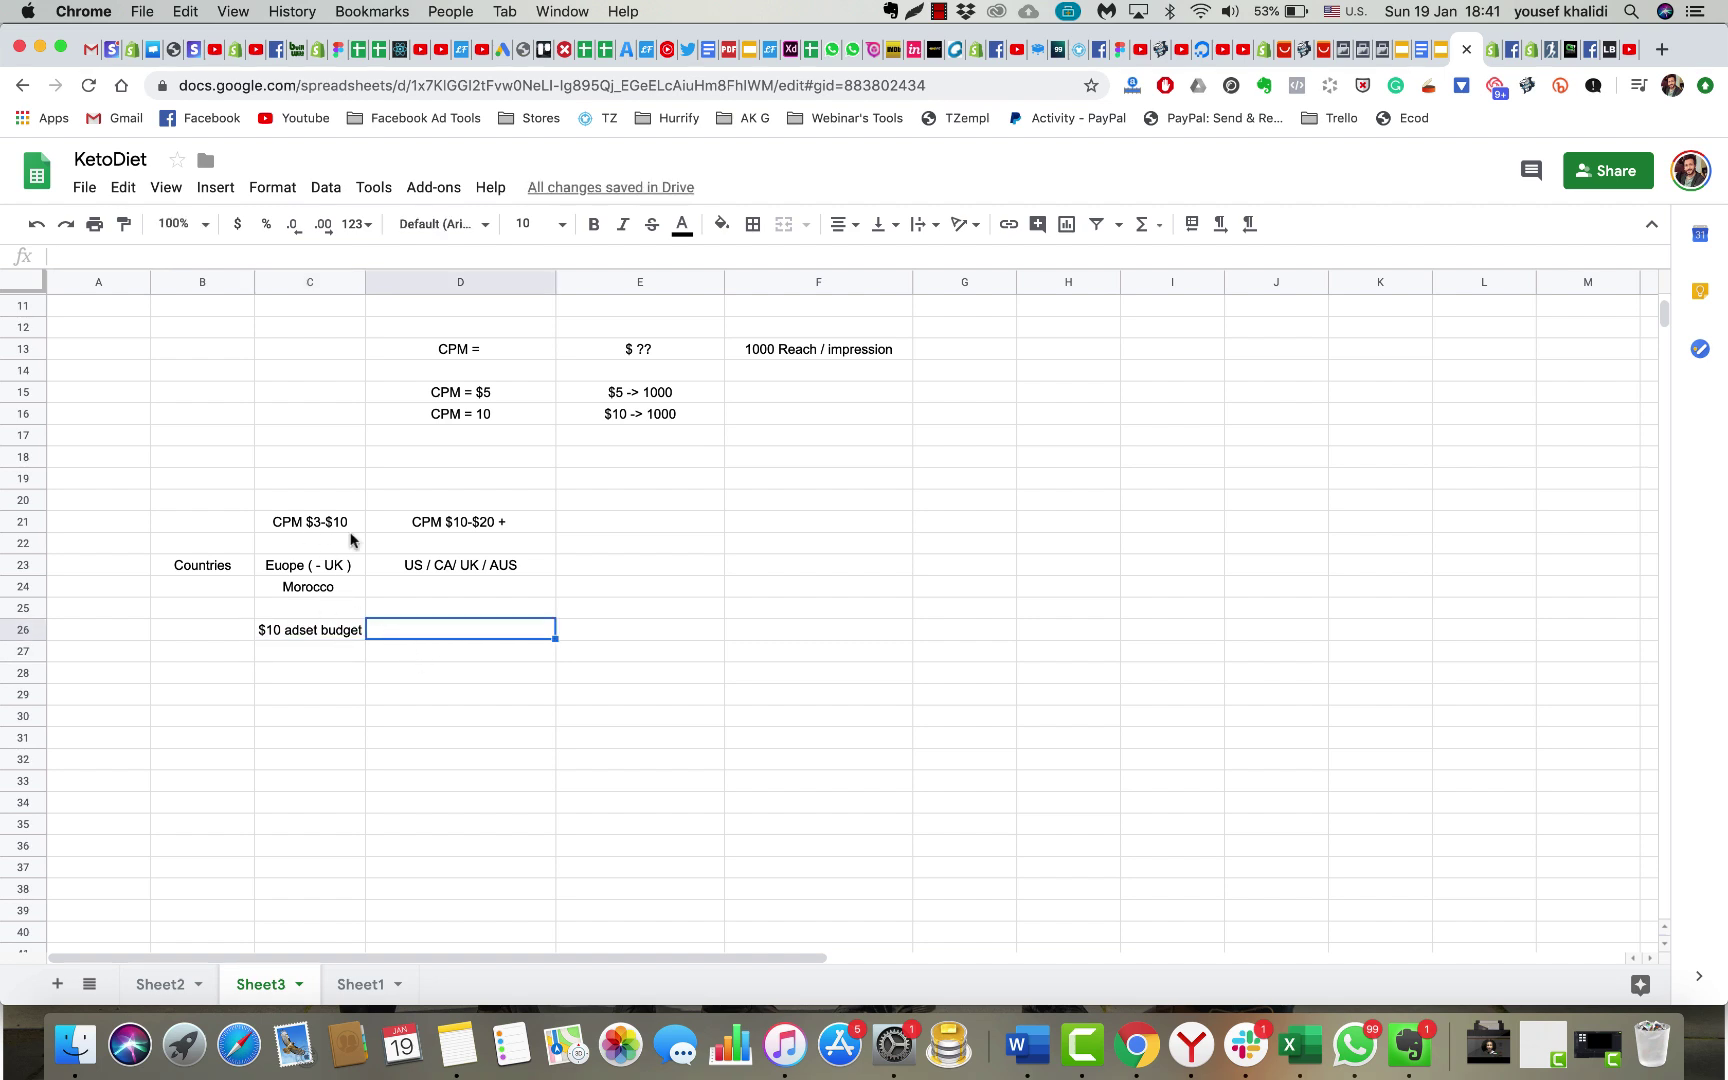
pyautogui.write('9')
pyautogui.press('BackSpace')
pyautogui.write('30')
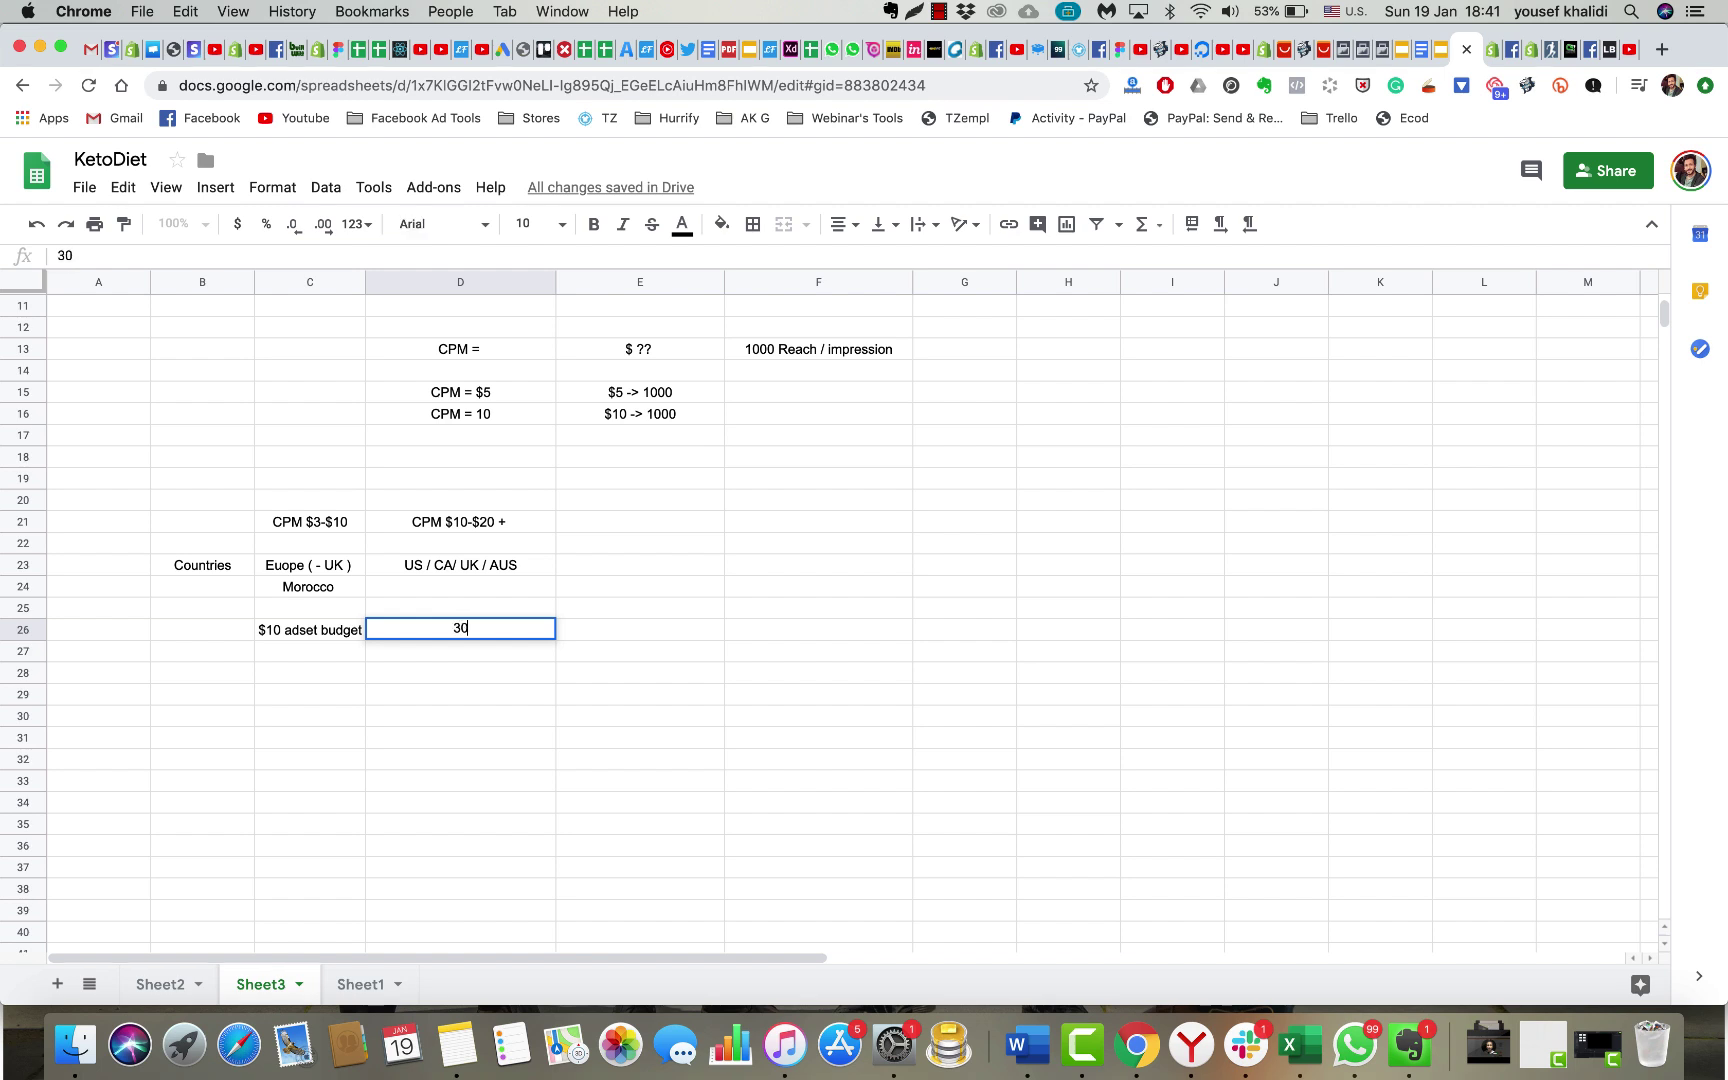
pyautogui.write('00')
pyautogui.press('Return')
pyautogui.click(496, 637)
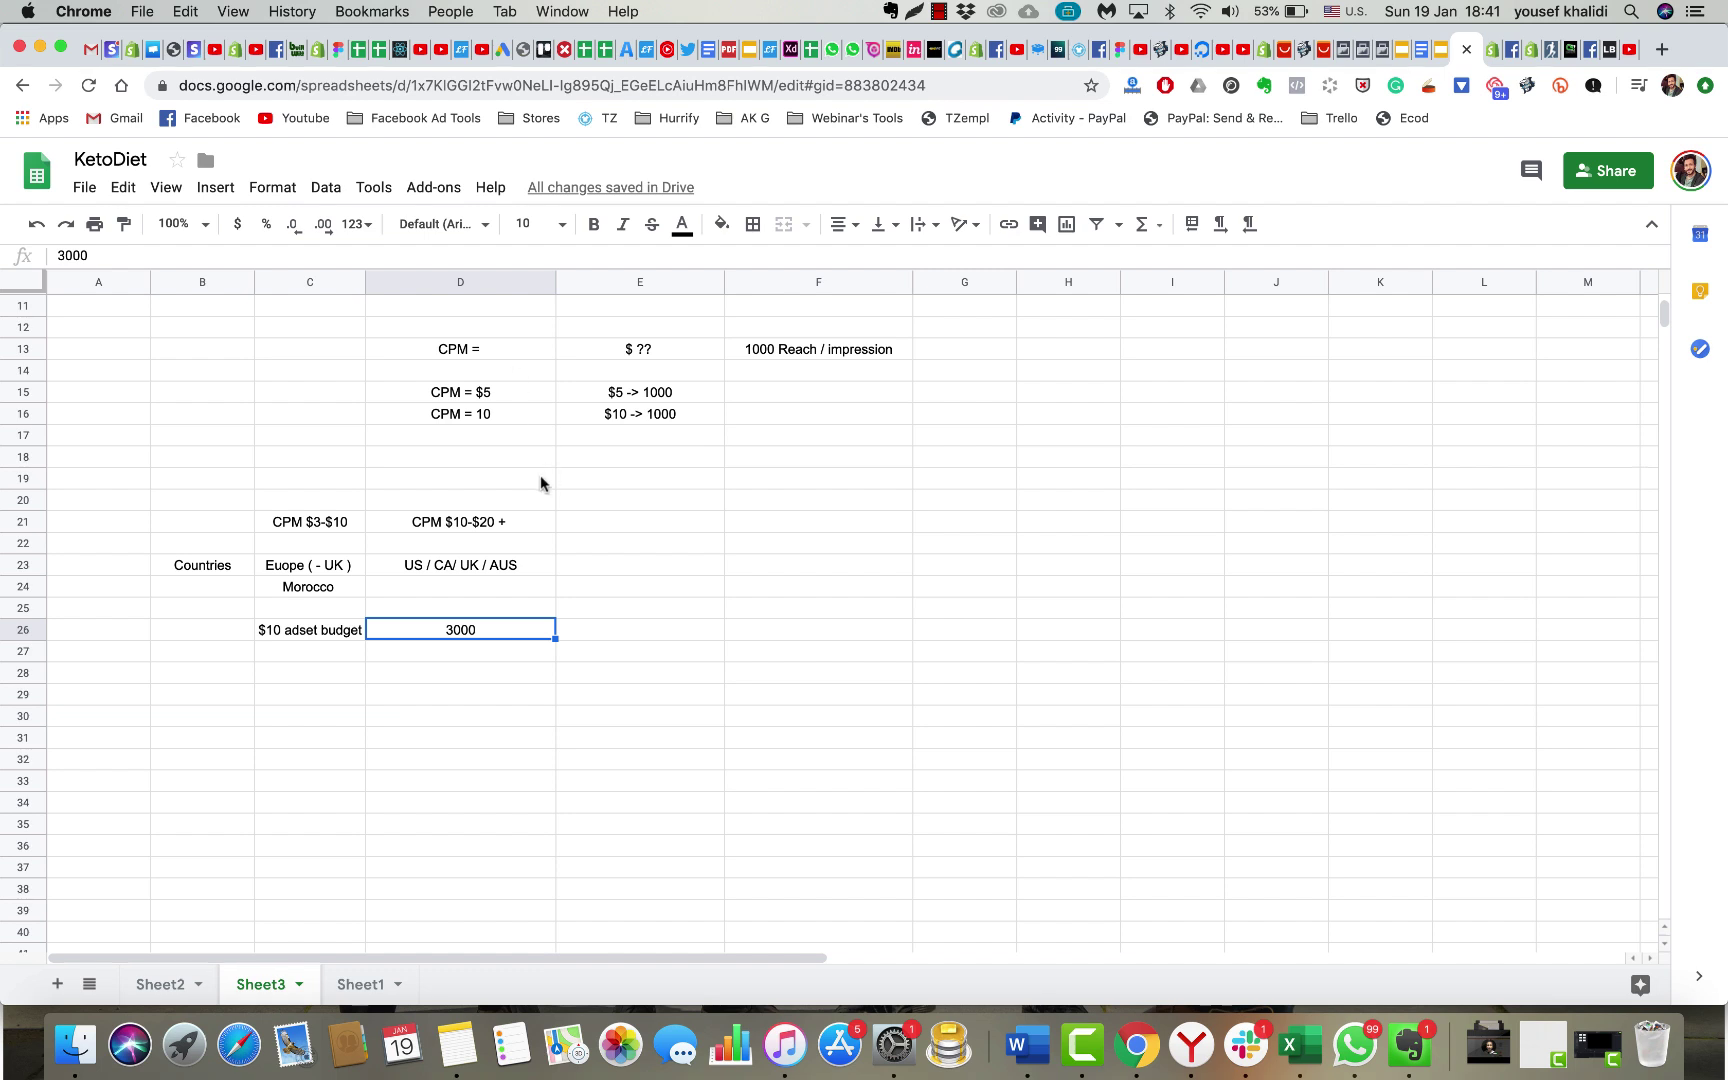
# Clear the adset budget example from row 26, cells C26 to E26
pyautogui.click(602, 648)
pyautogui.moveTo(602, 625); pyautogui.dragTo(308, 632)
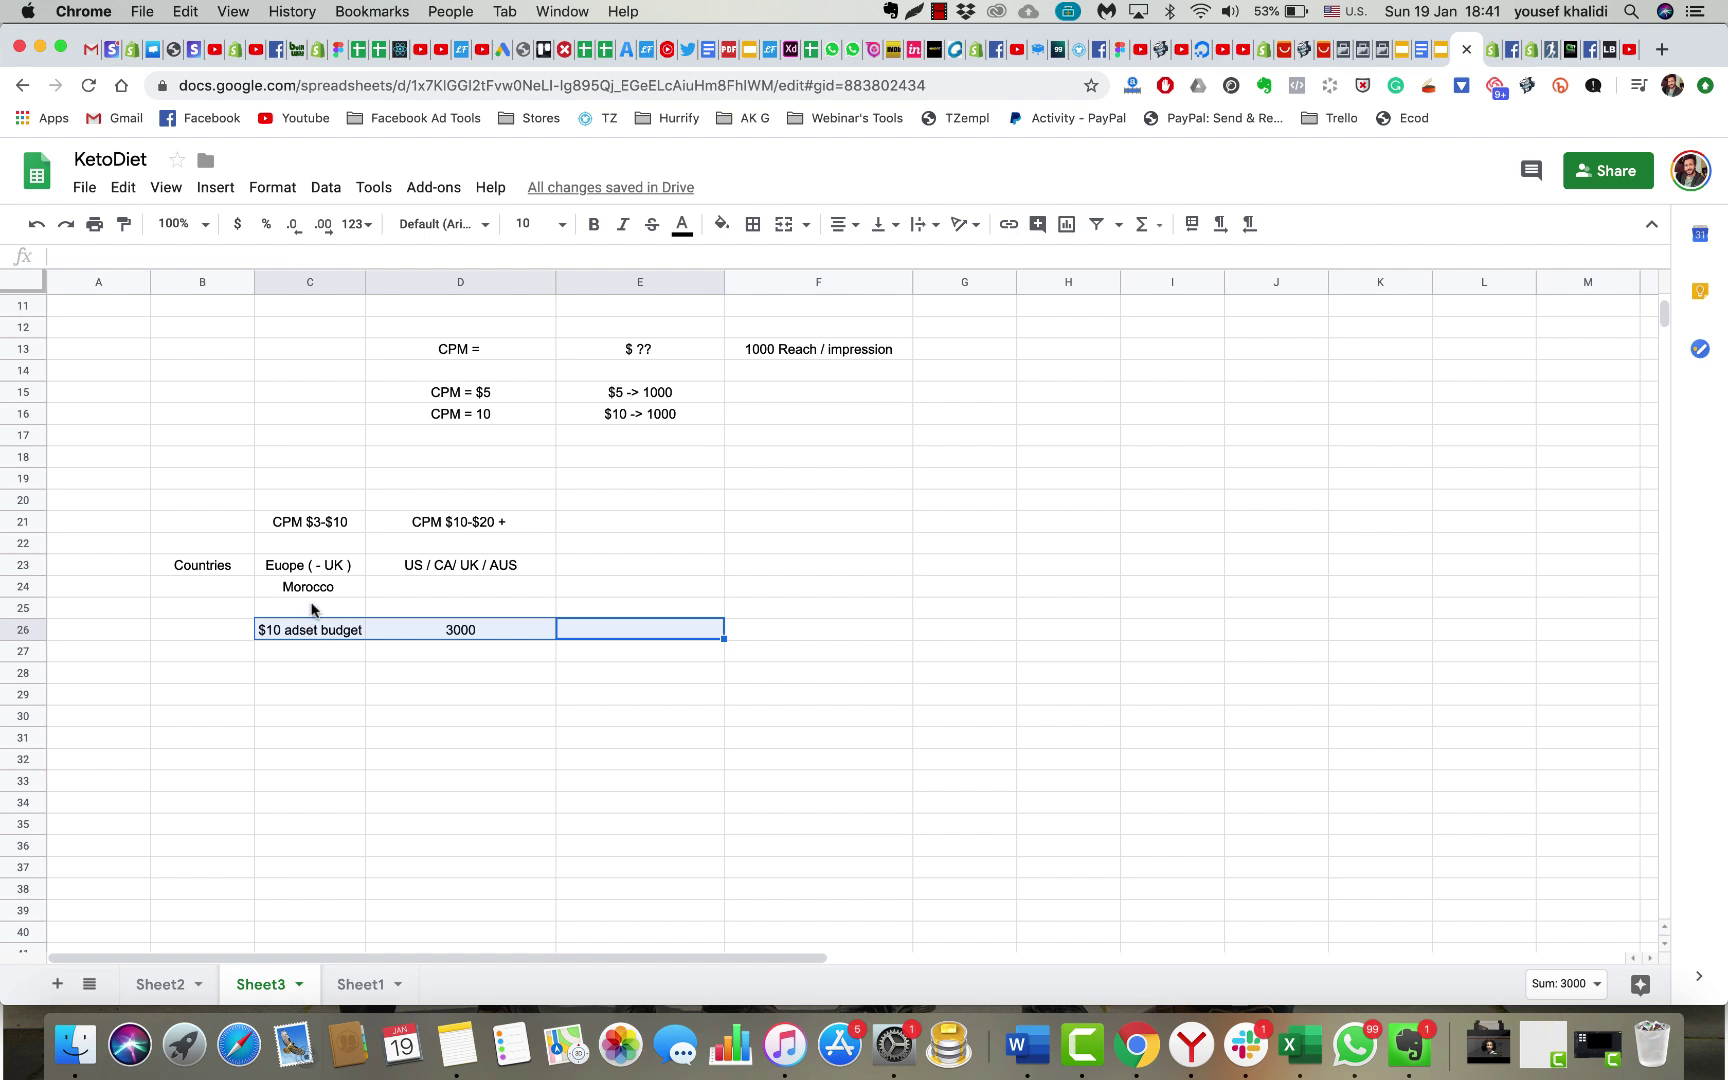
pyautogui.press('Delete')
pyautogui.click(649, 658)
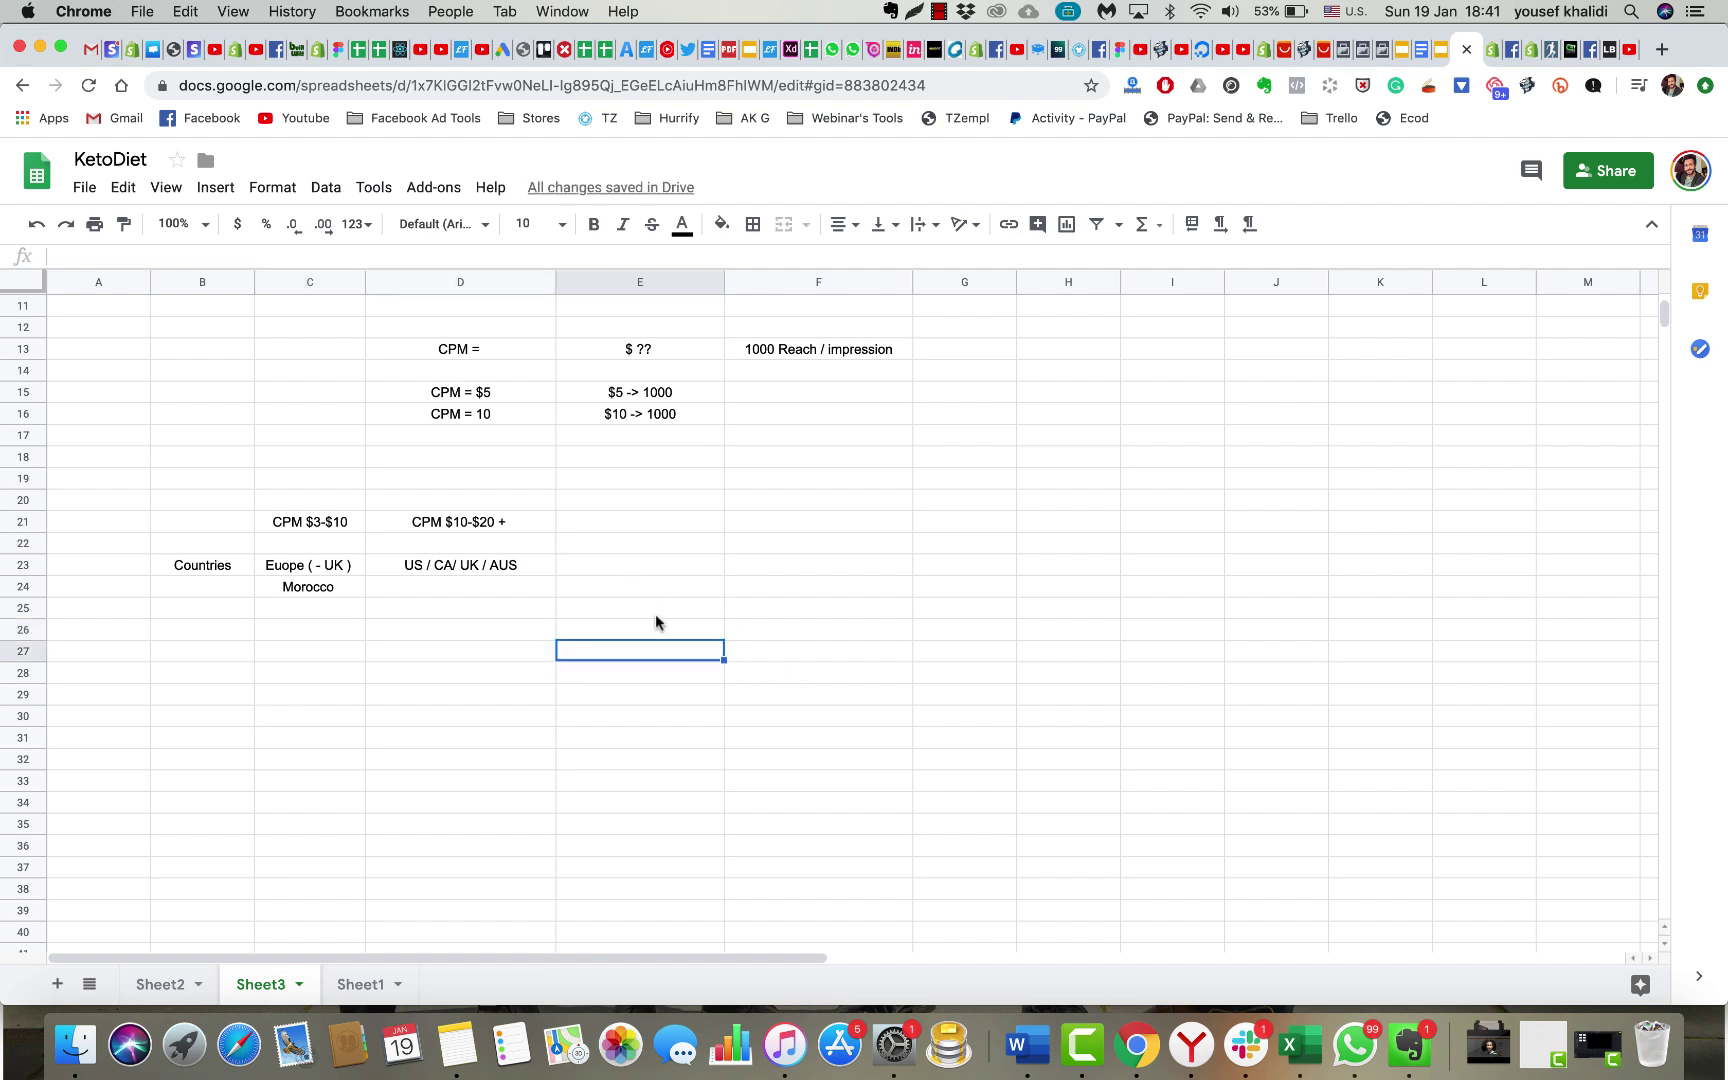
pyautogui.scroll(1, 657, 622)
pyautogui.scroll(-1, 656, 622)
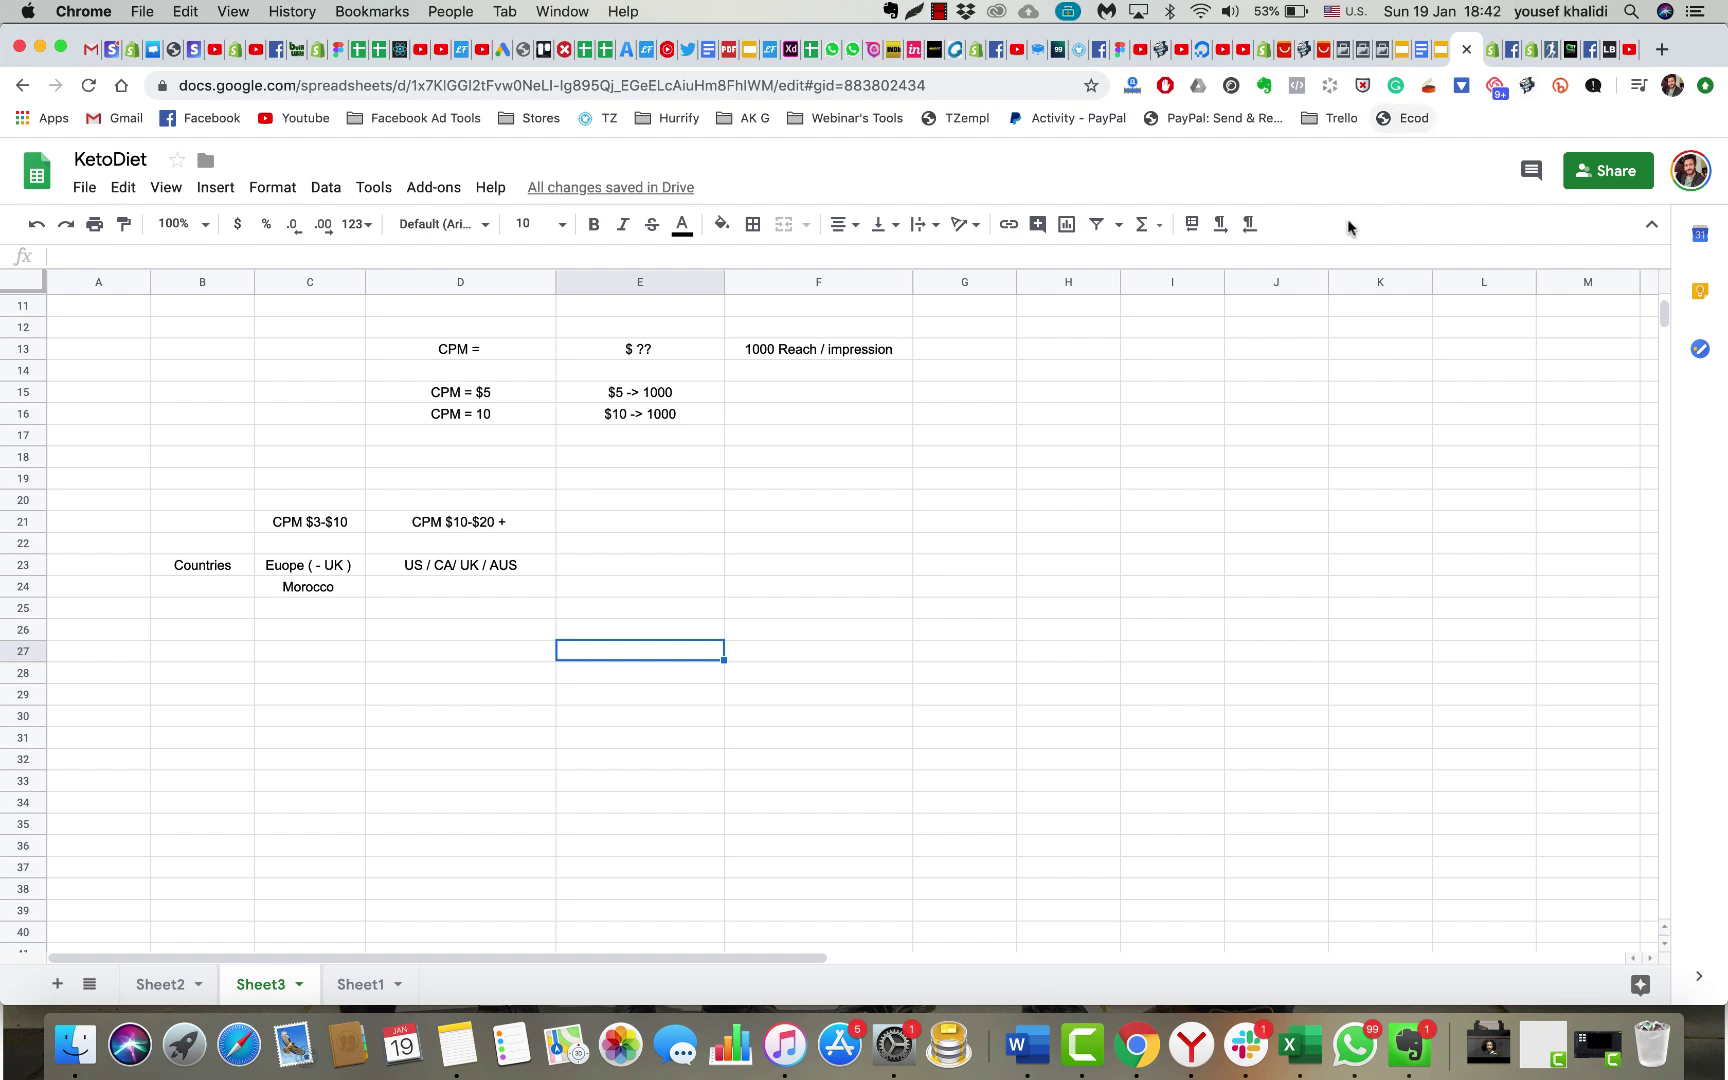
# Switch to Facebook Ads Manager and open the column customization for the campaigns table
pyautogui.click(1380, 55)
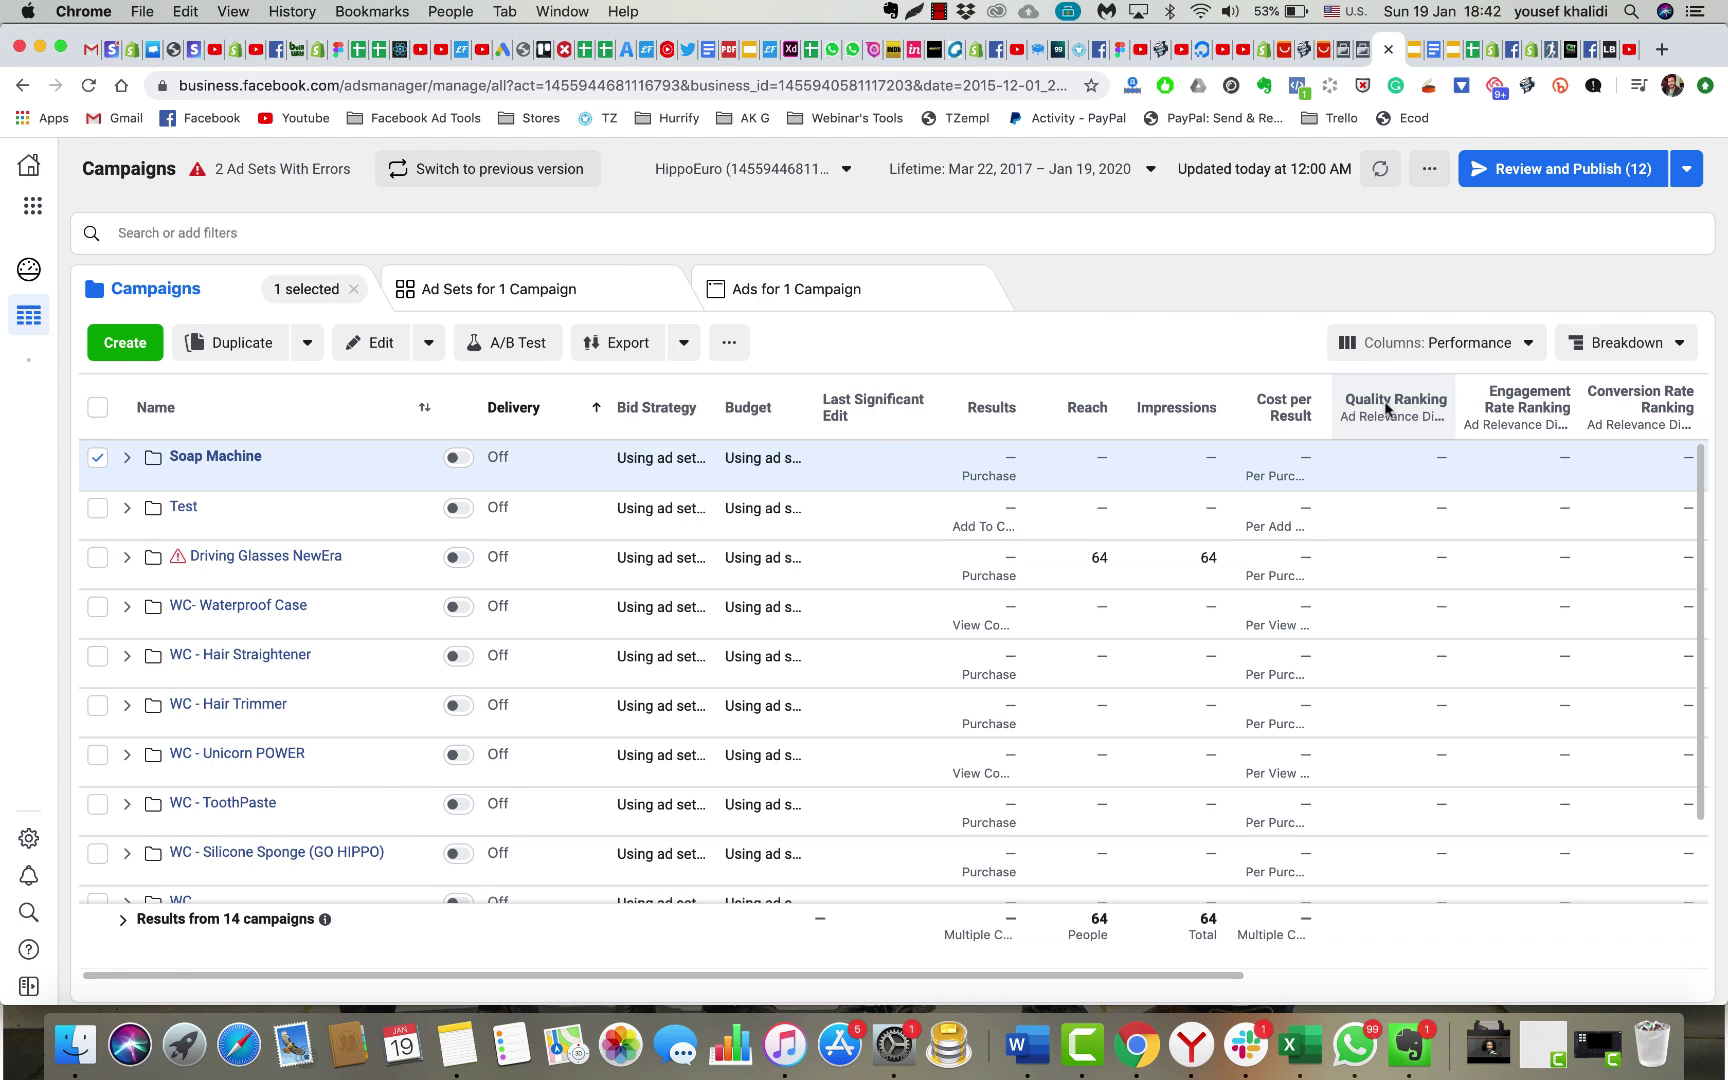
pyautogui.click(1407, 348)
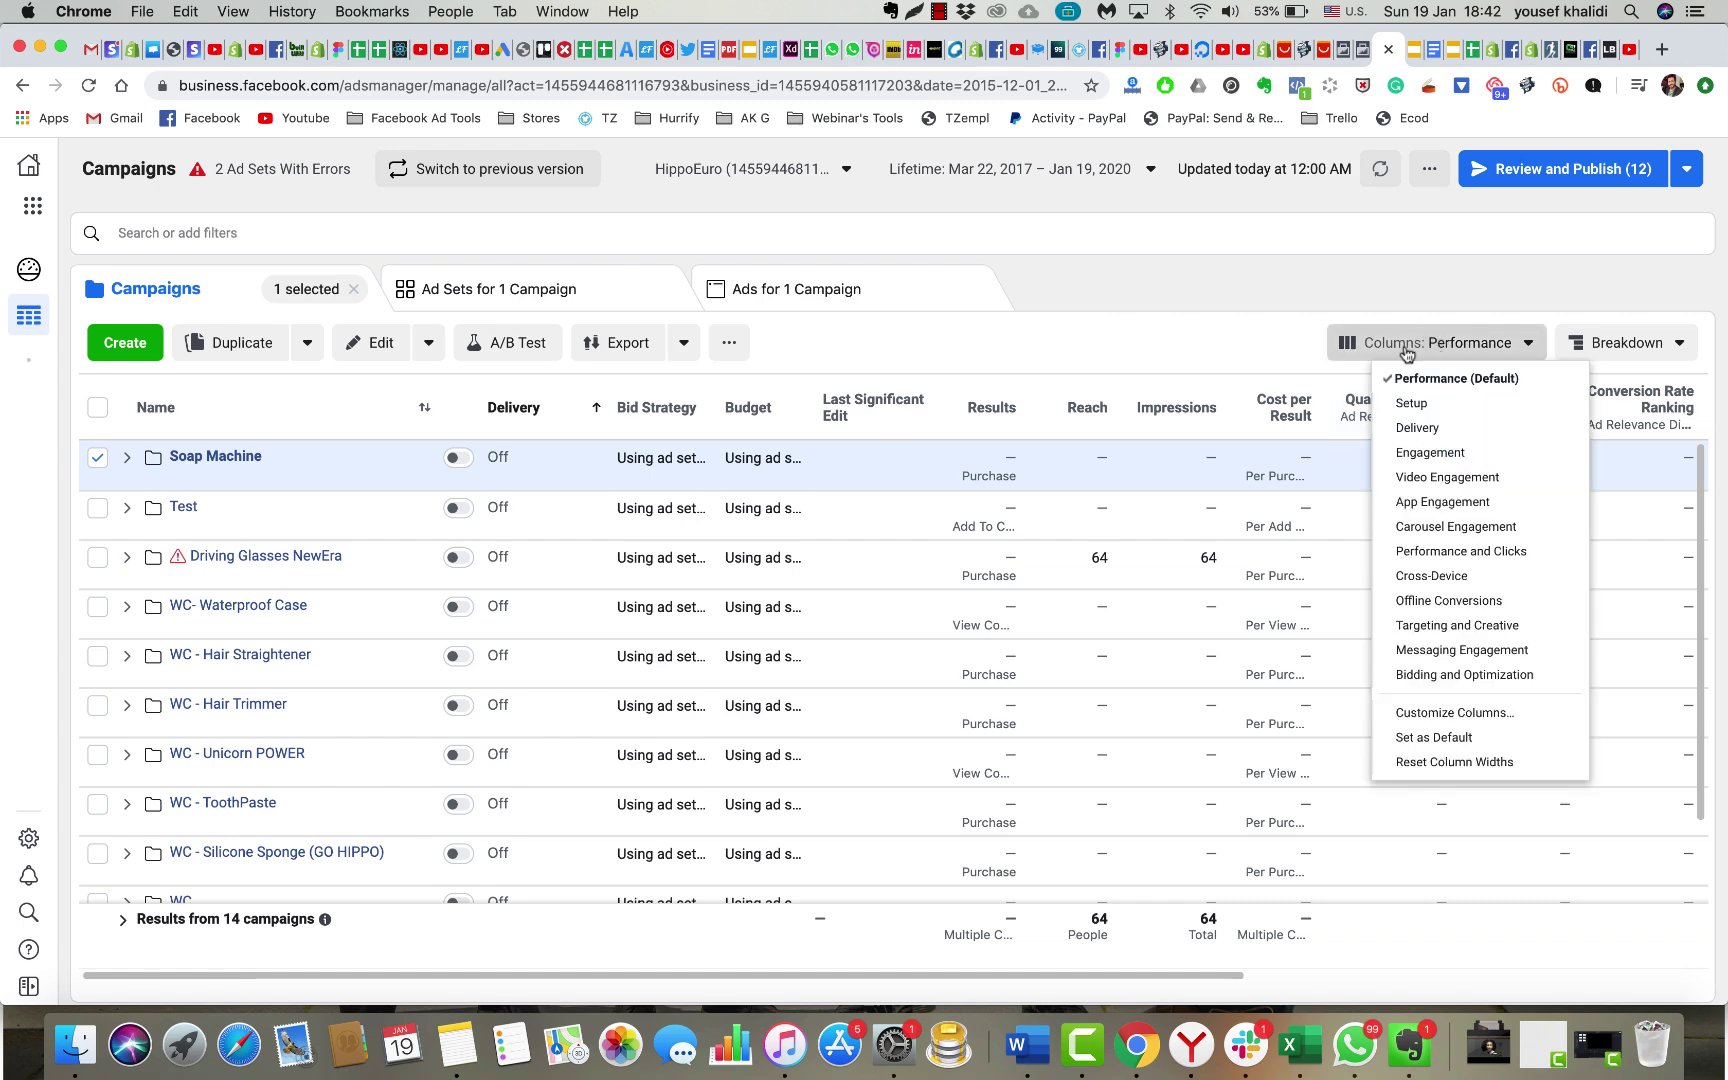
pyautogui.click(1475, 713)
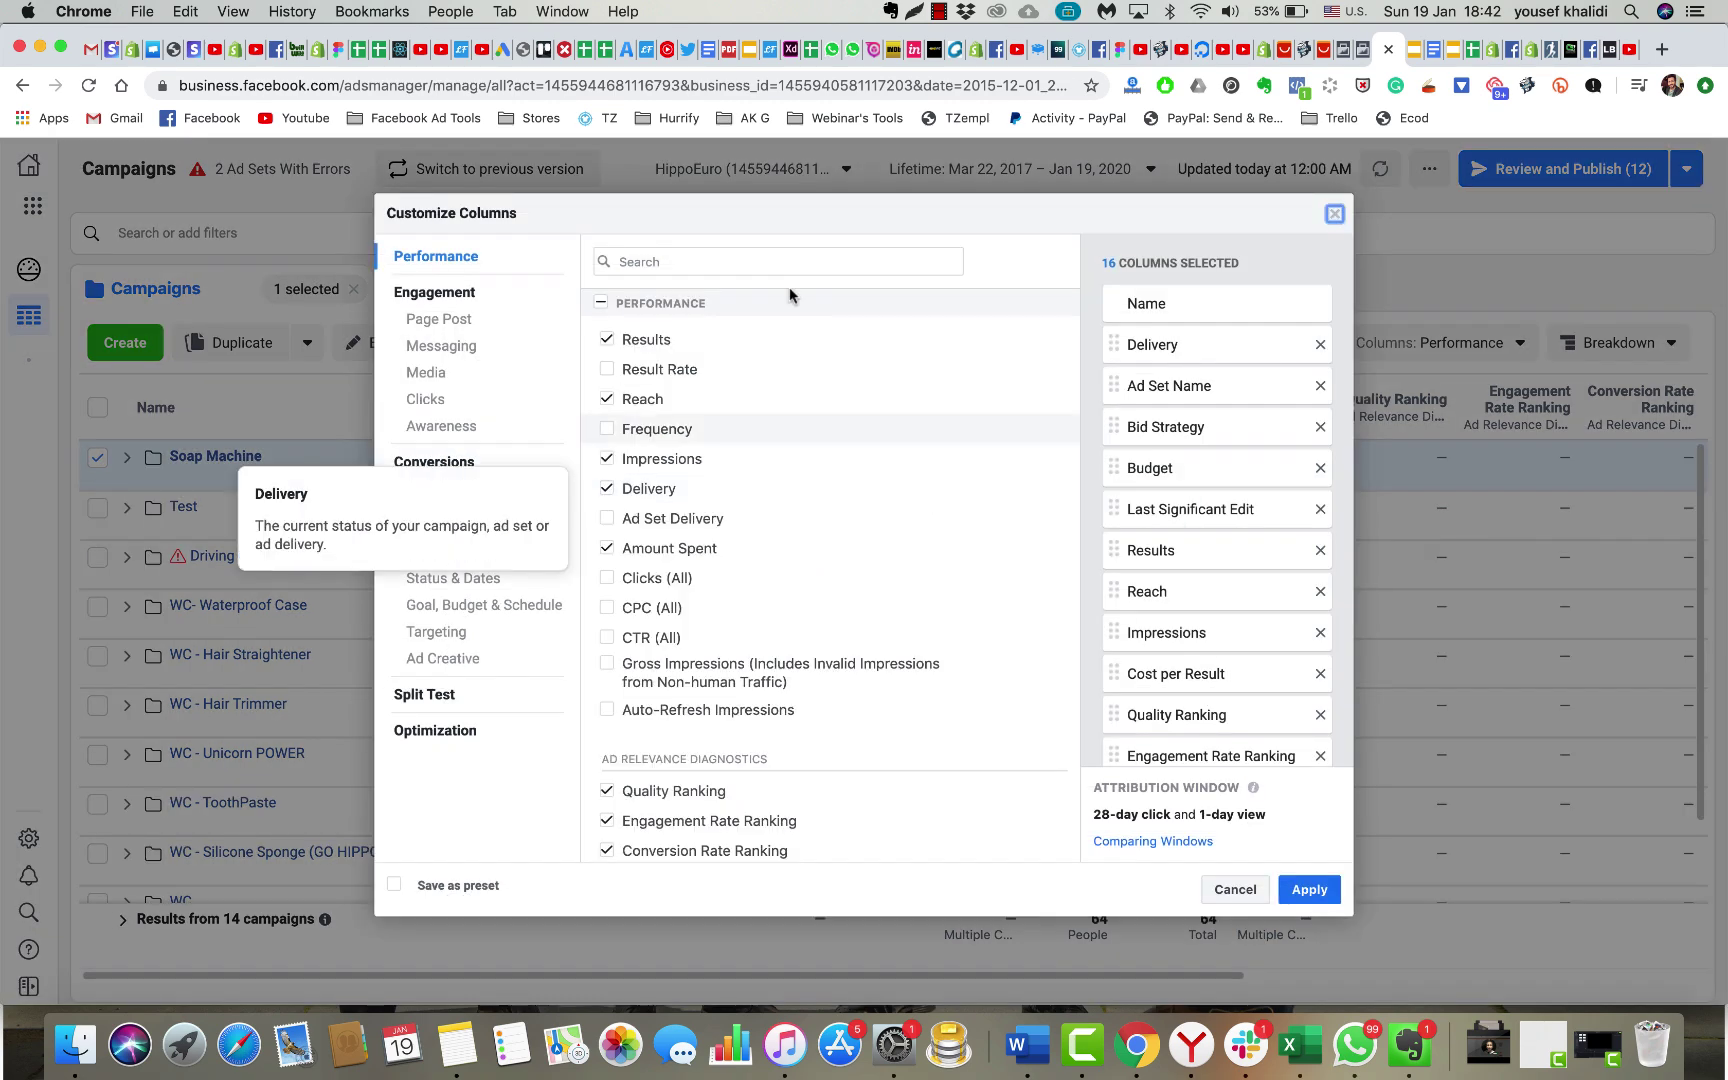
pyautogui.click(770, 258)
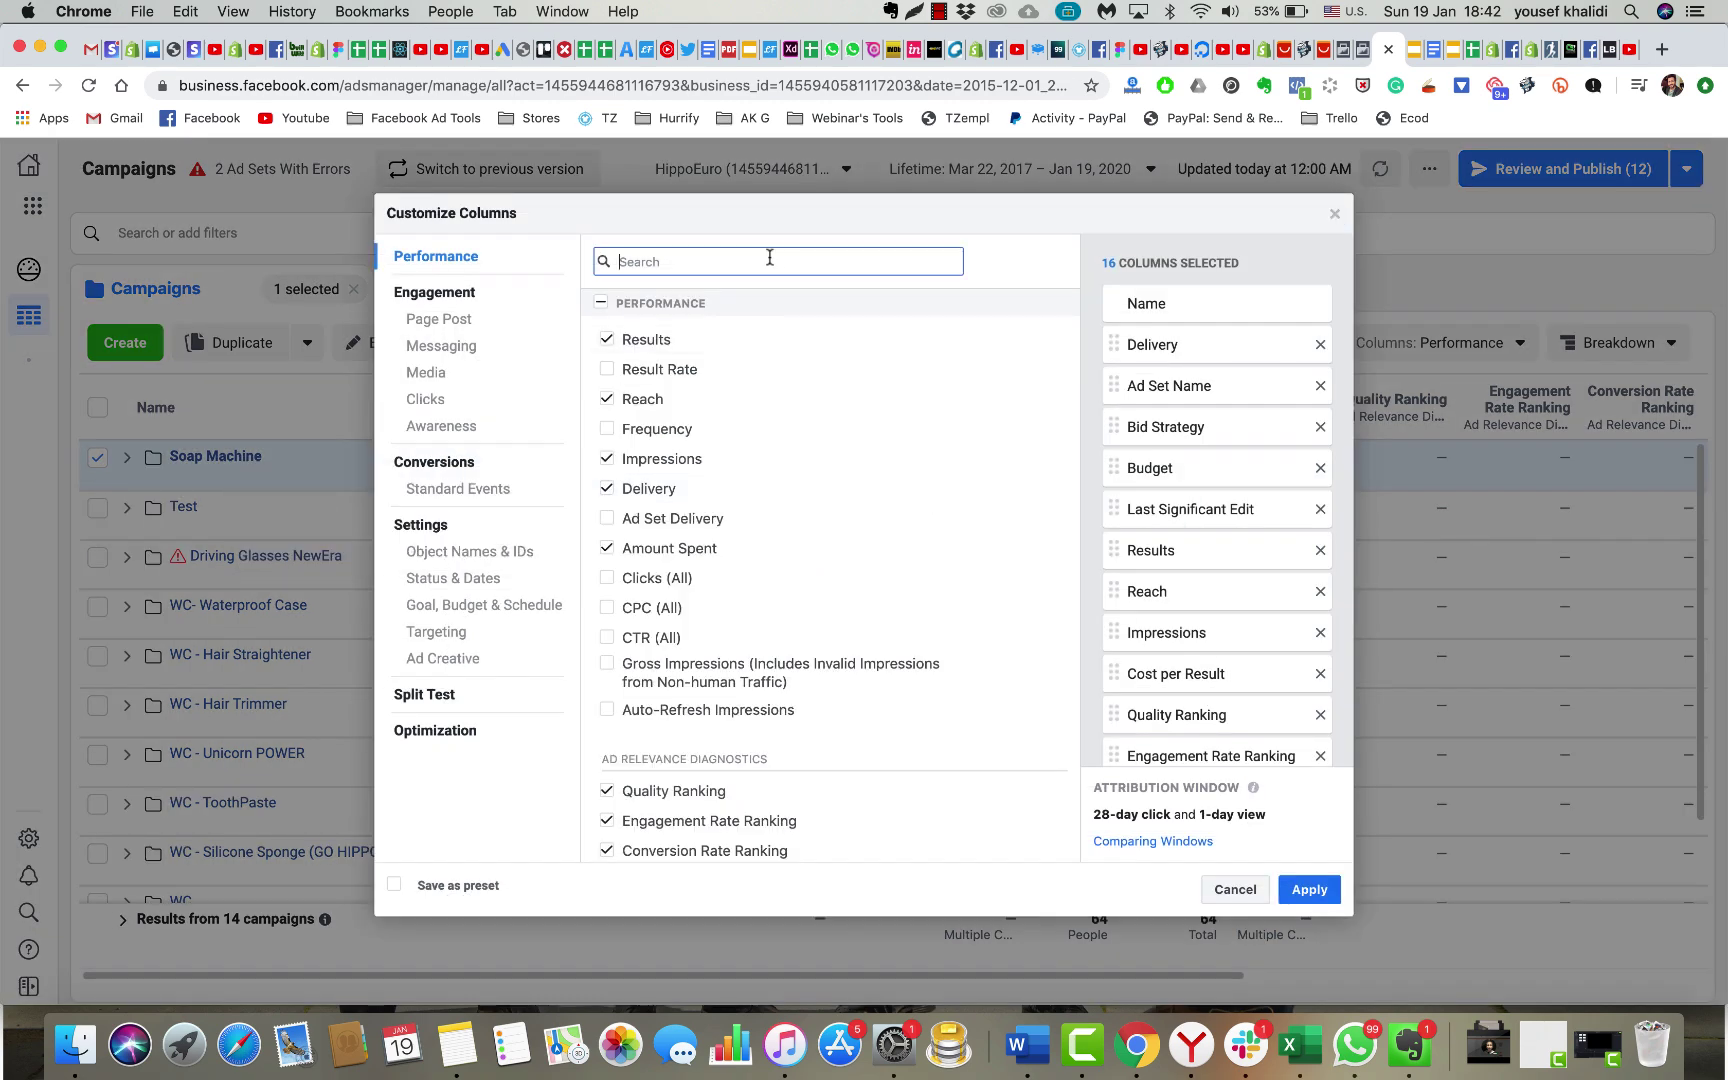
pyautogui.write('sale')
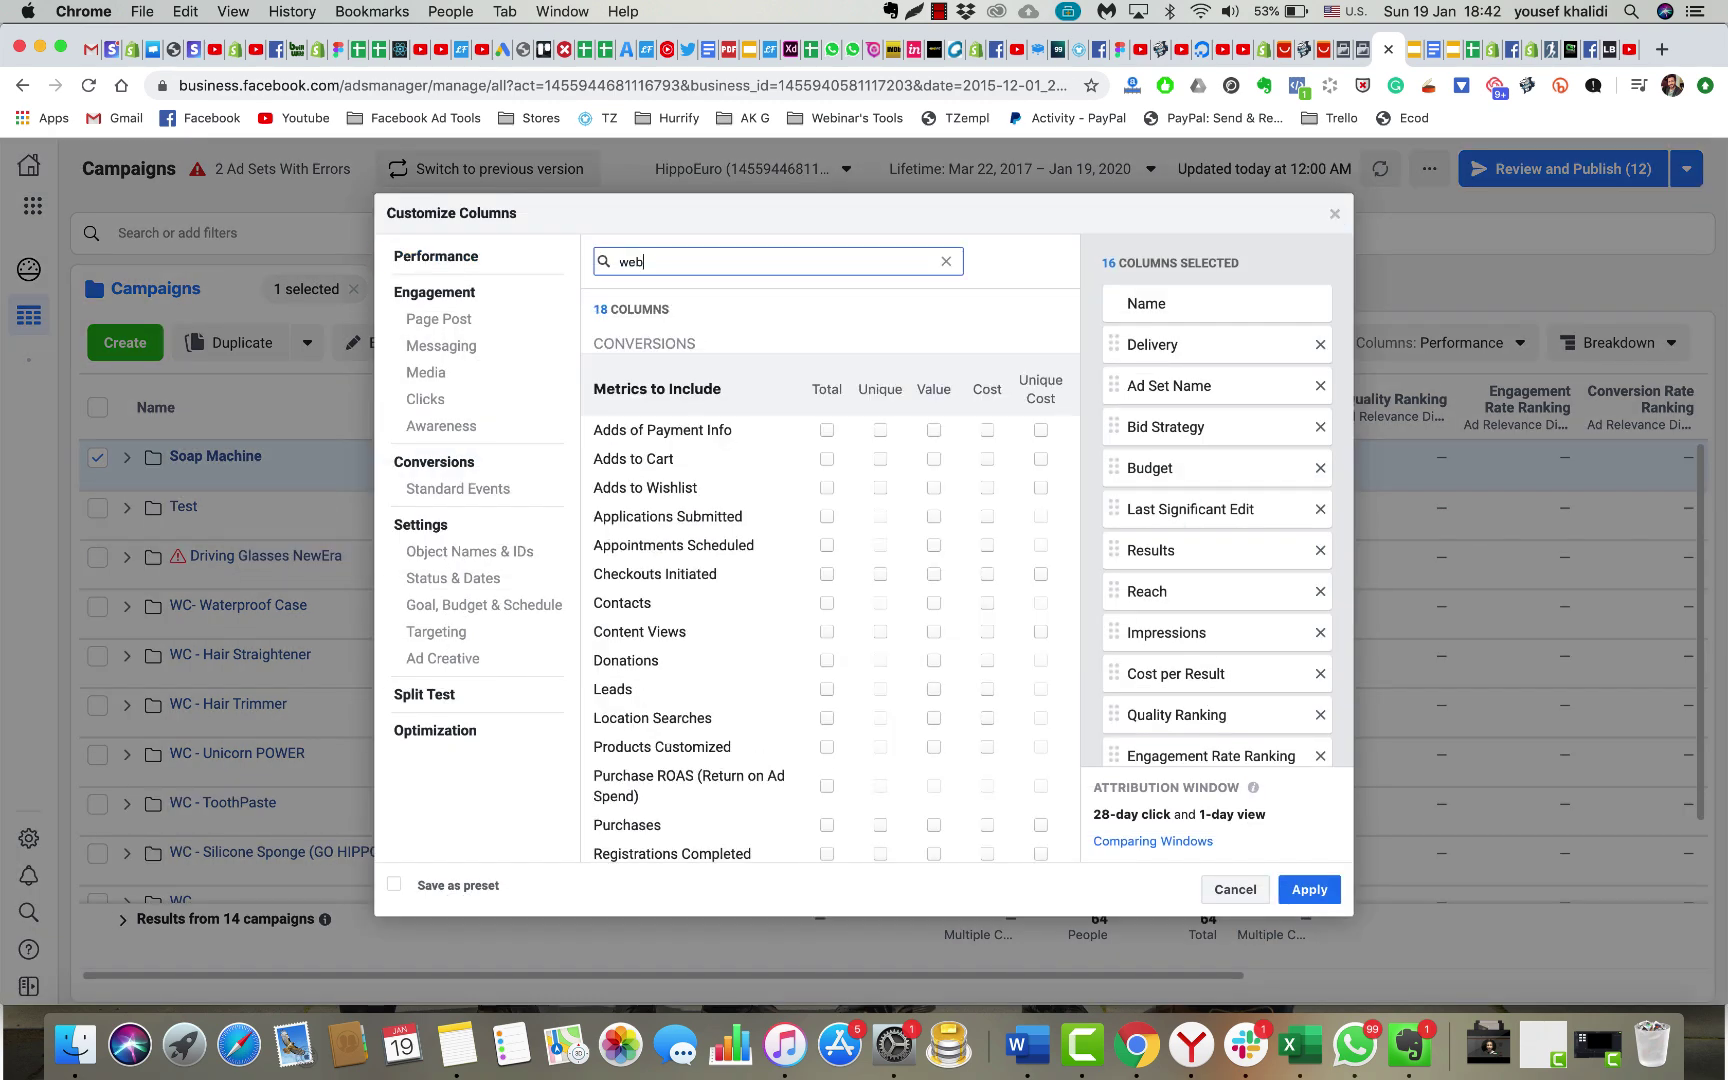
pyautogui.press('BackSpace')
pyautogui.press('BackSpace')
pyautogui.press('BackSpace')
pyautogui.press('BackSpace')
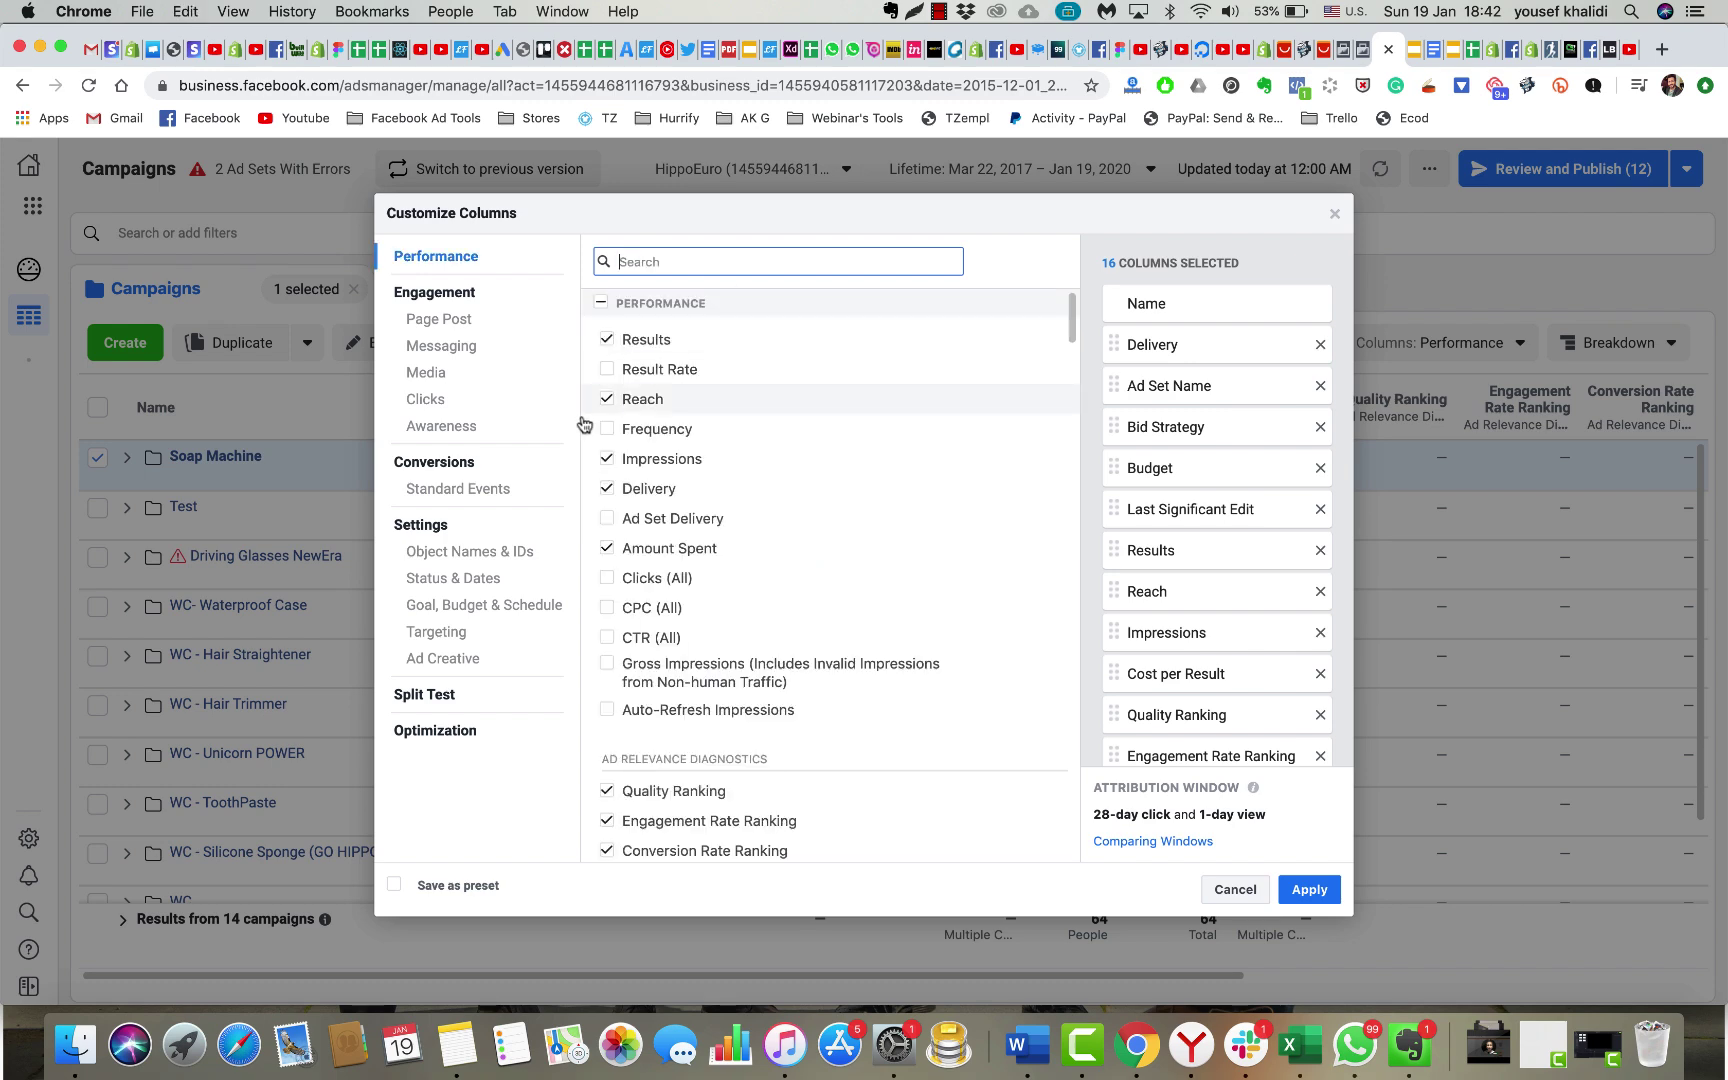
# Add the total Adds to Cart and total Content Views metrics from the standard conversion events as columns
pyautogui.click(460, 489)
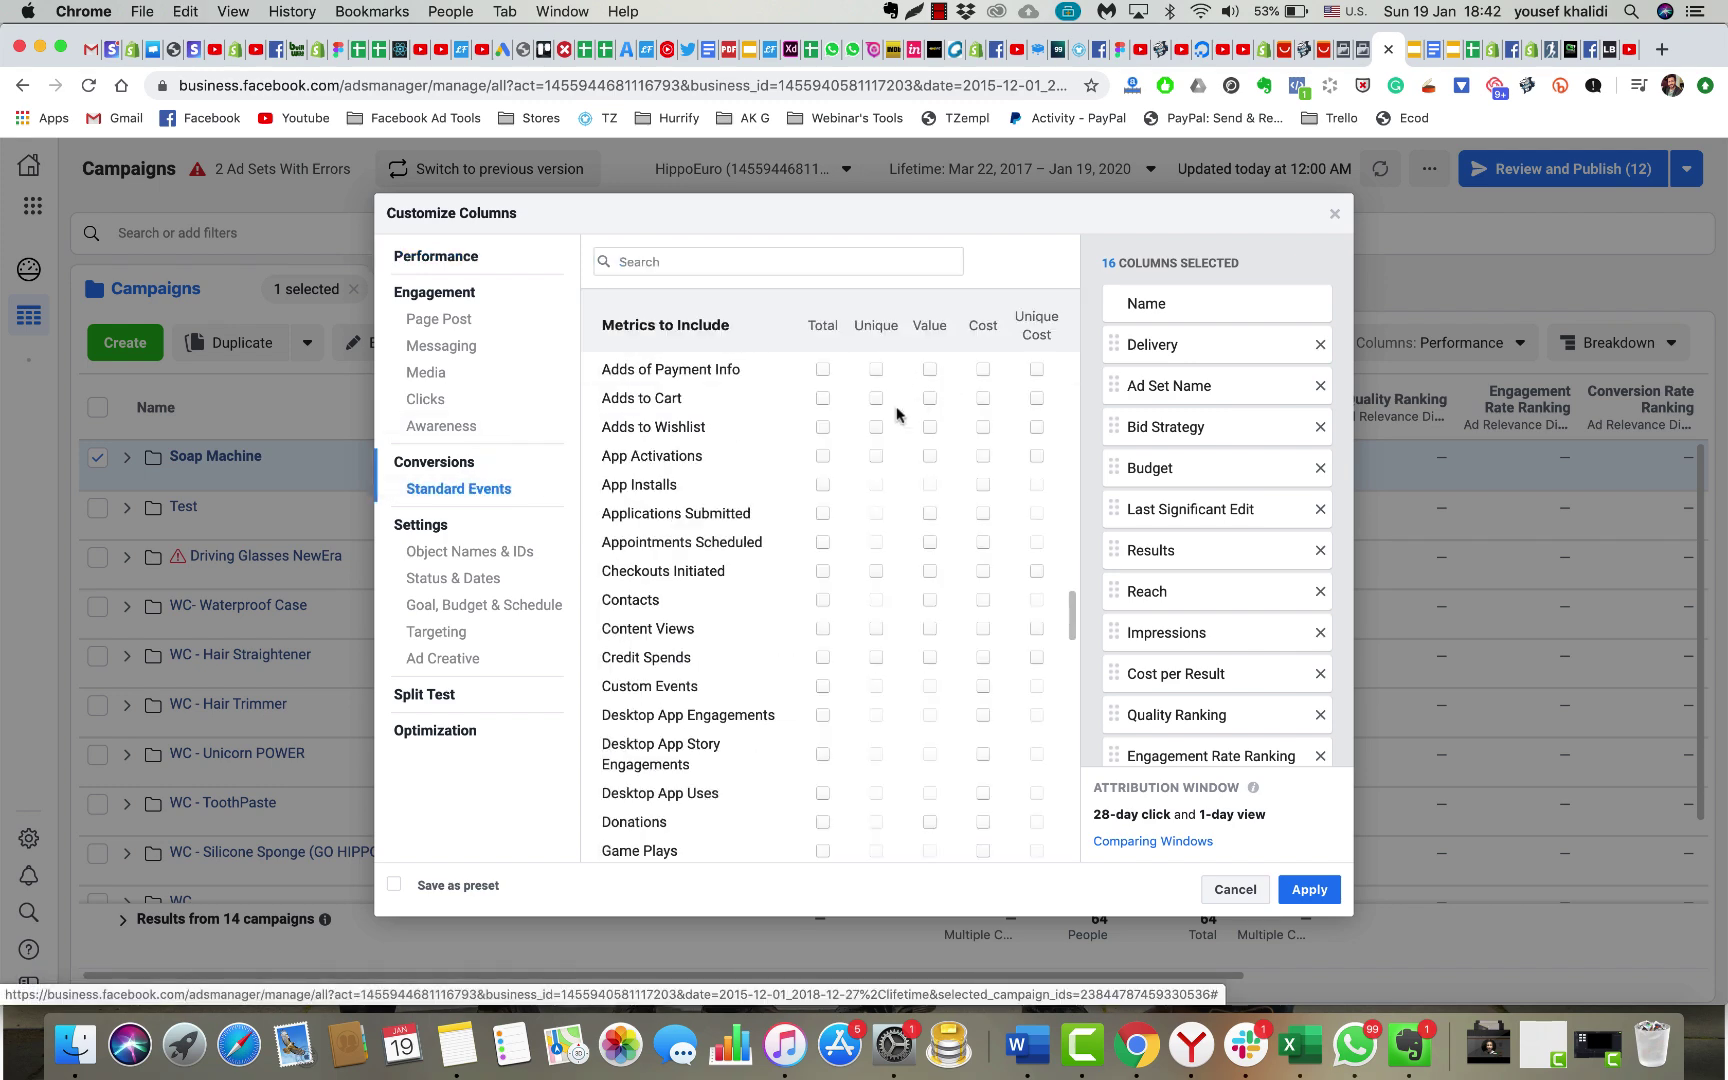
pyautogui.click(822, 398)
pyautogui.scroll(-5, 710, 462)
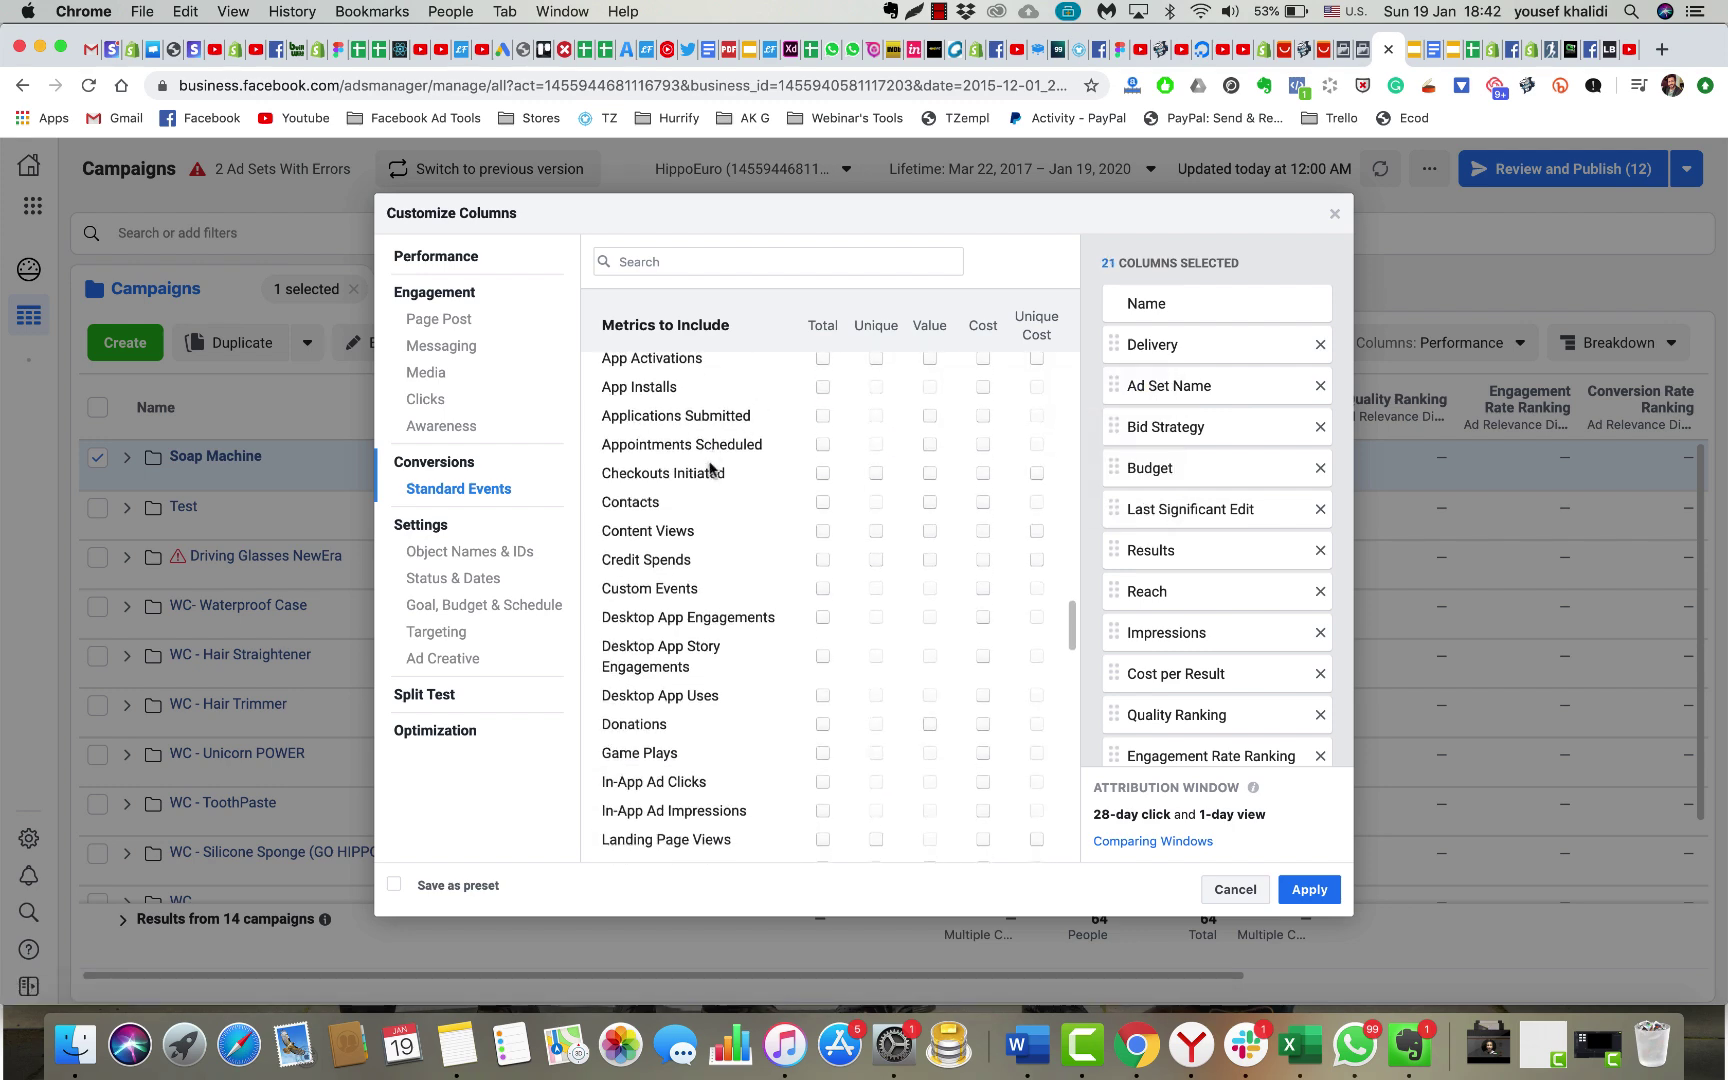
pyautogui.click(822, 460)
pyautogui.scroll(6, 824, 480)
pyautogui.click(822, 462)
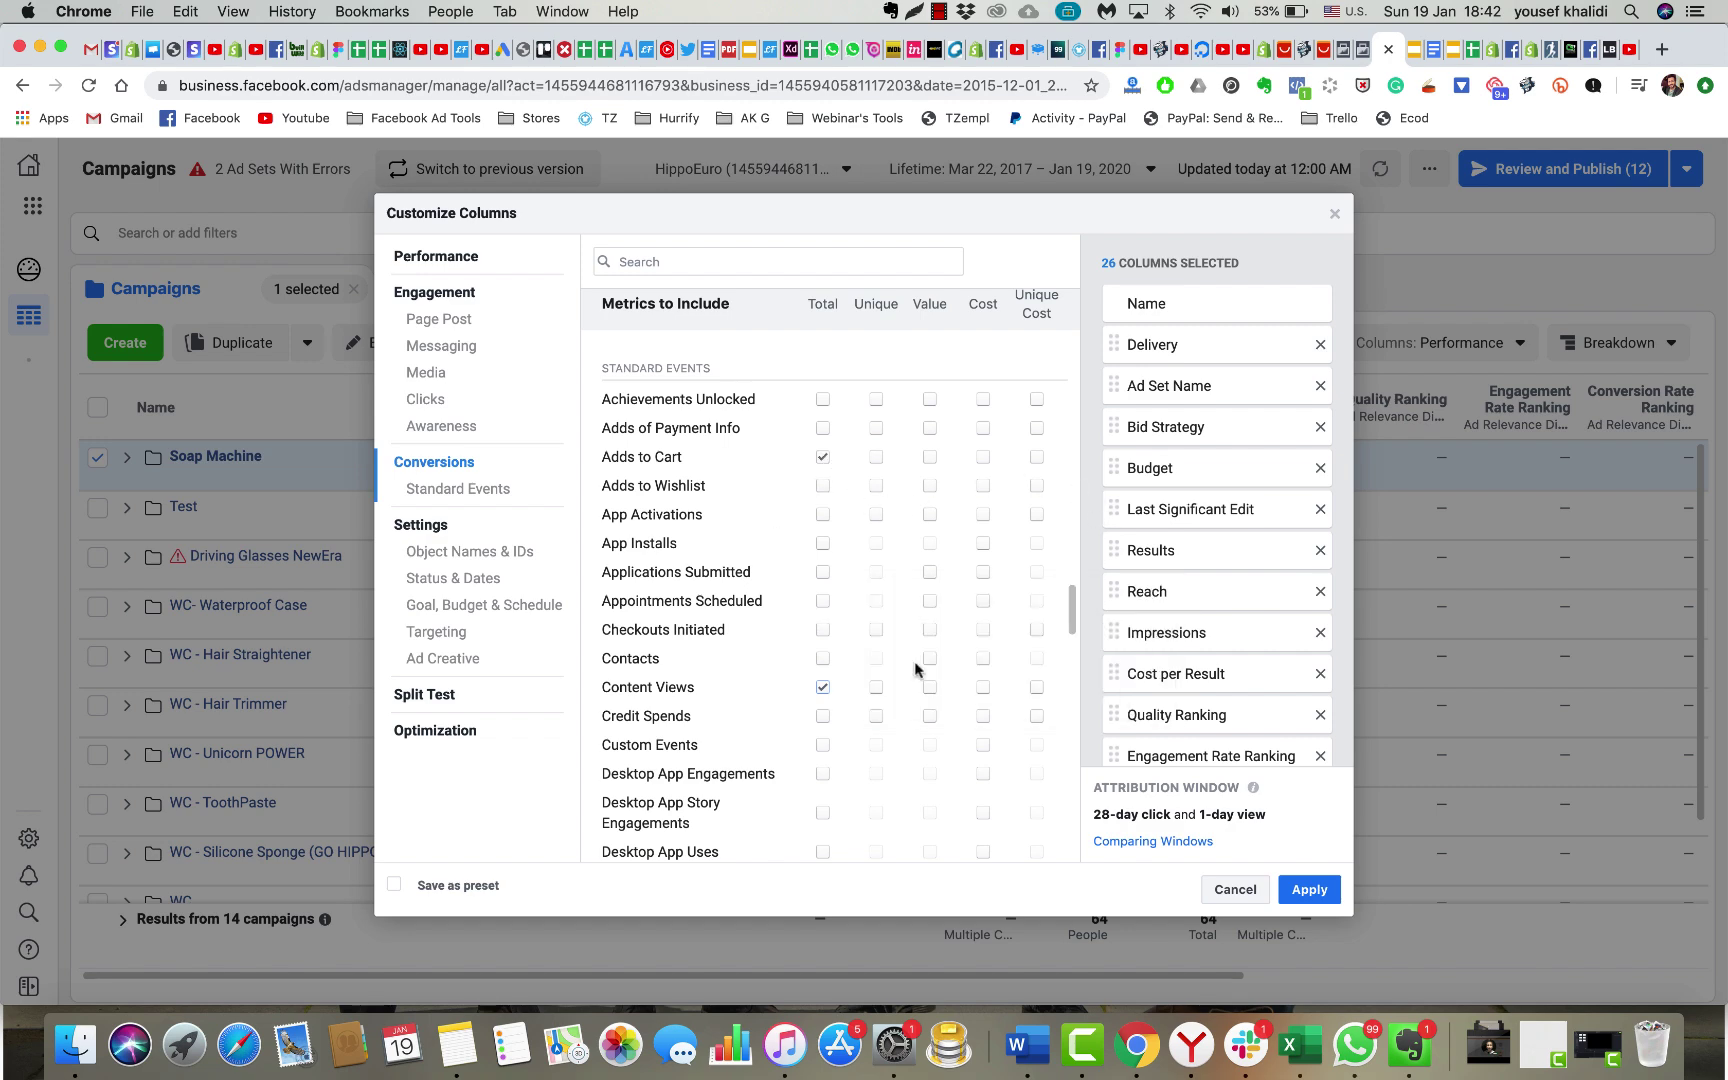
pyautogui.scroll(-3, 888, 582)
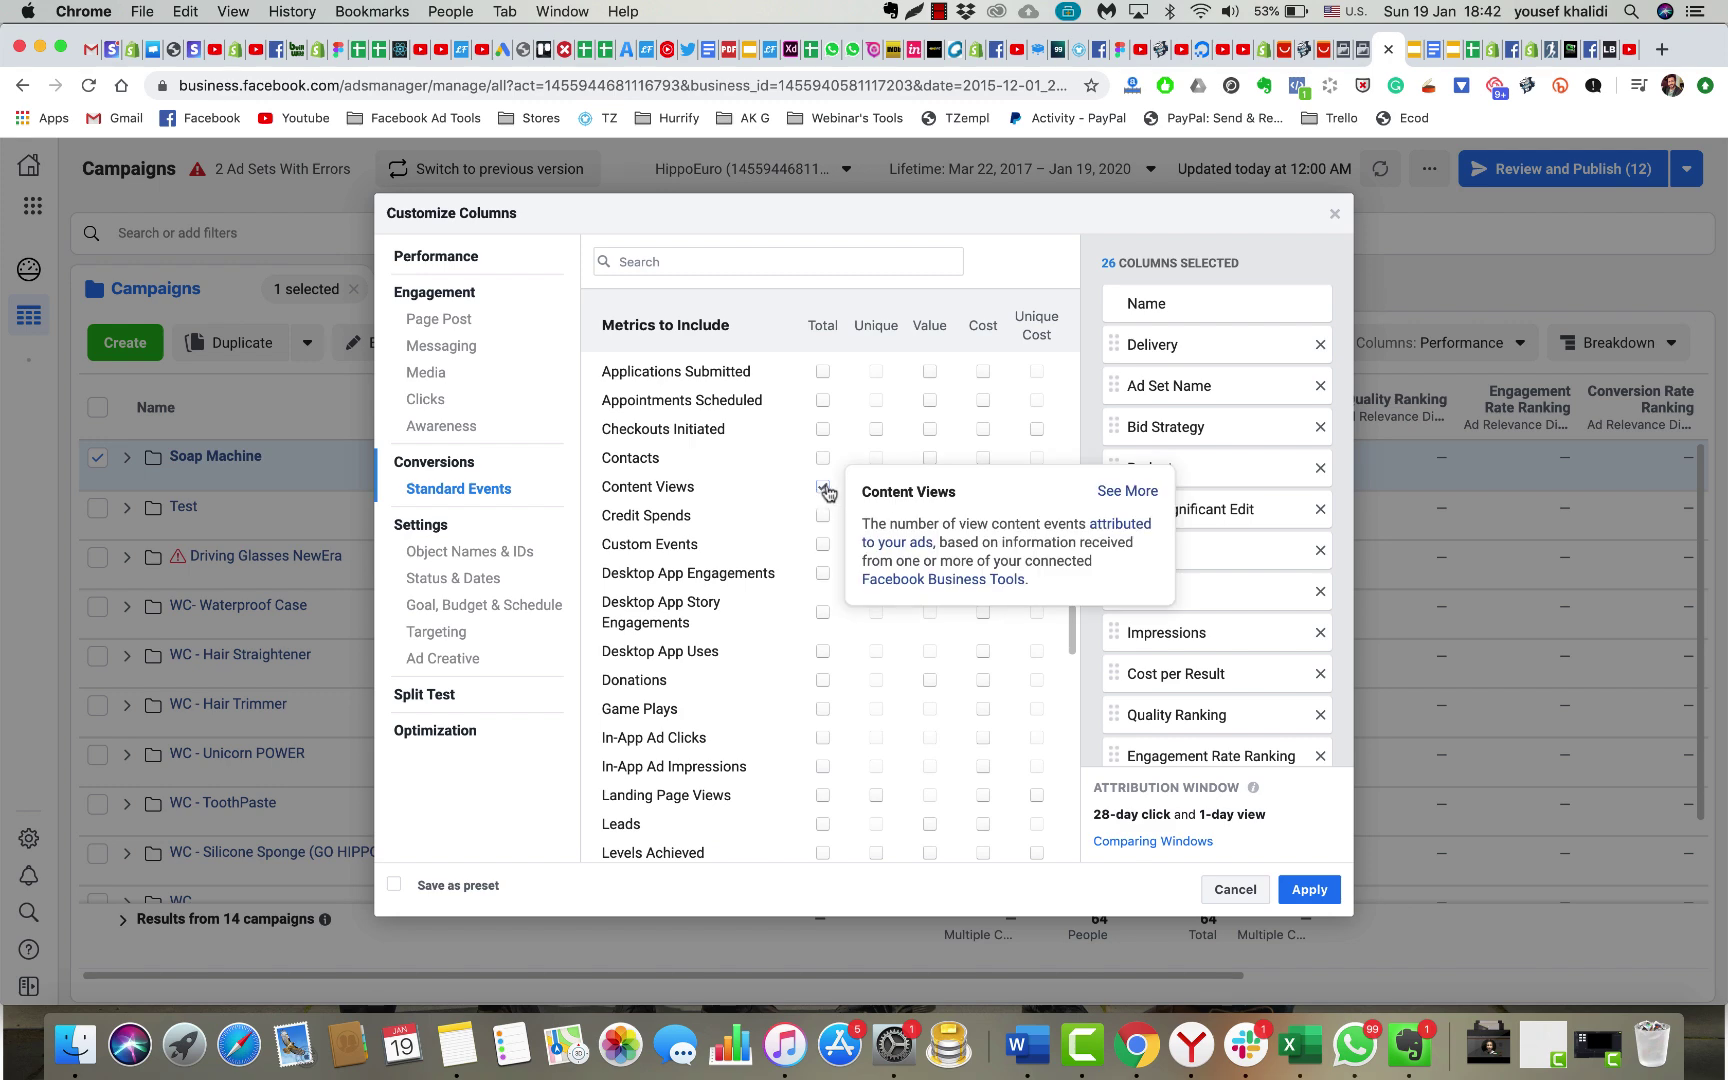
pyautogui.click(822, 487)
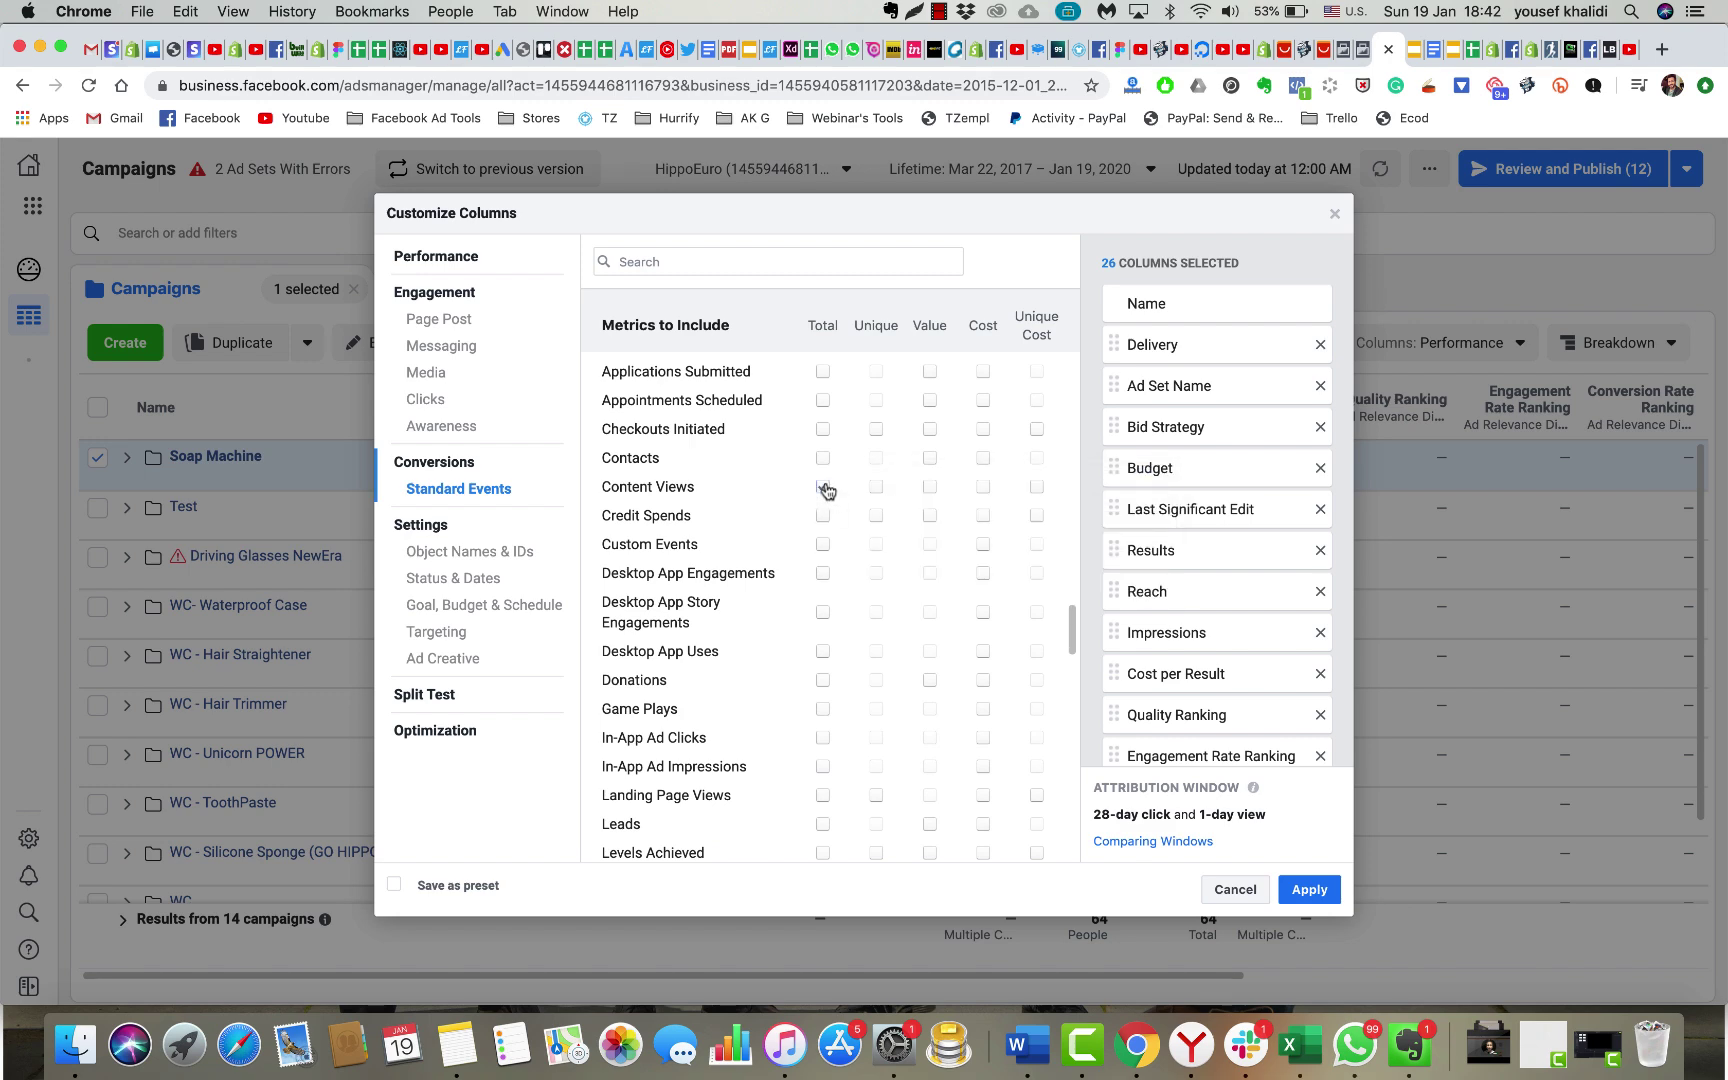
pyautogui.scroll(-2, 828, 497)
pyautogui.scroll(1, 829, 470)
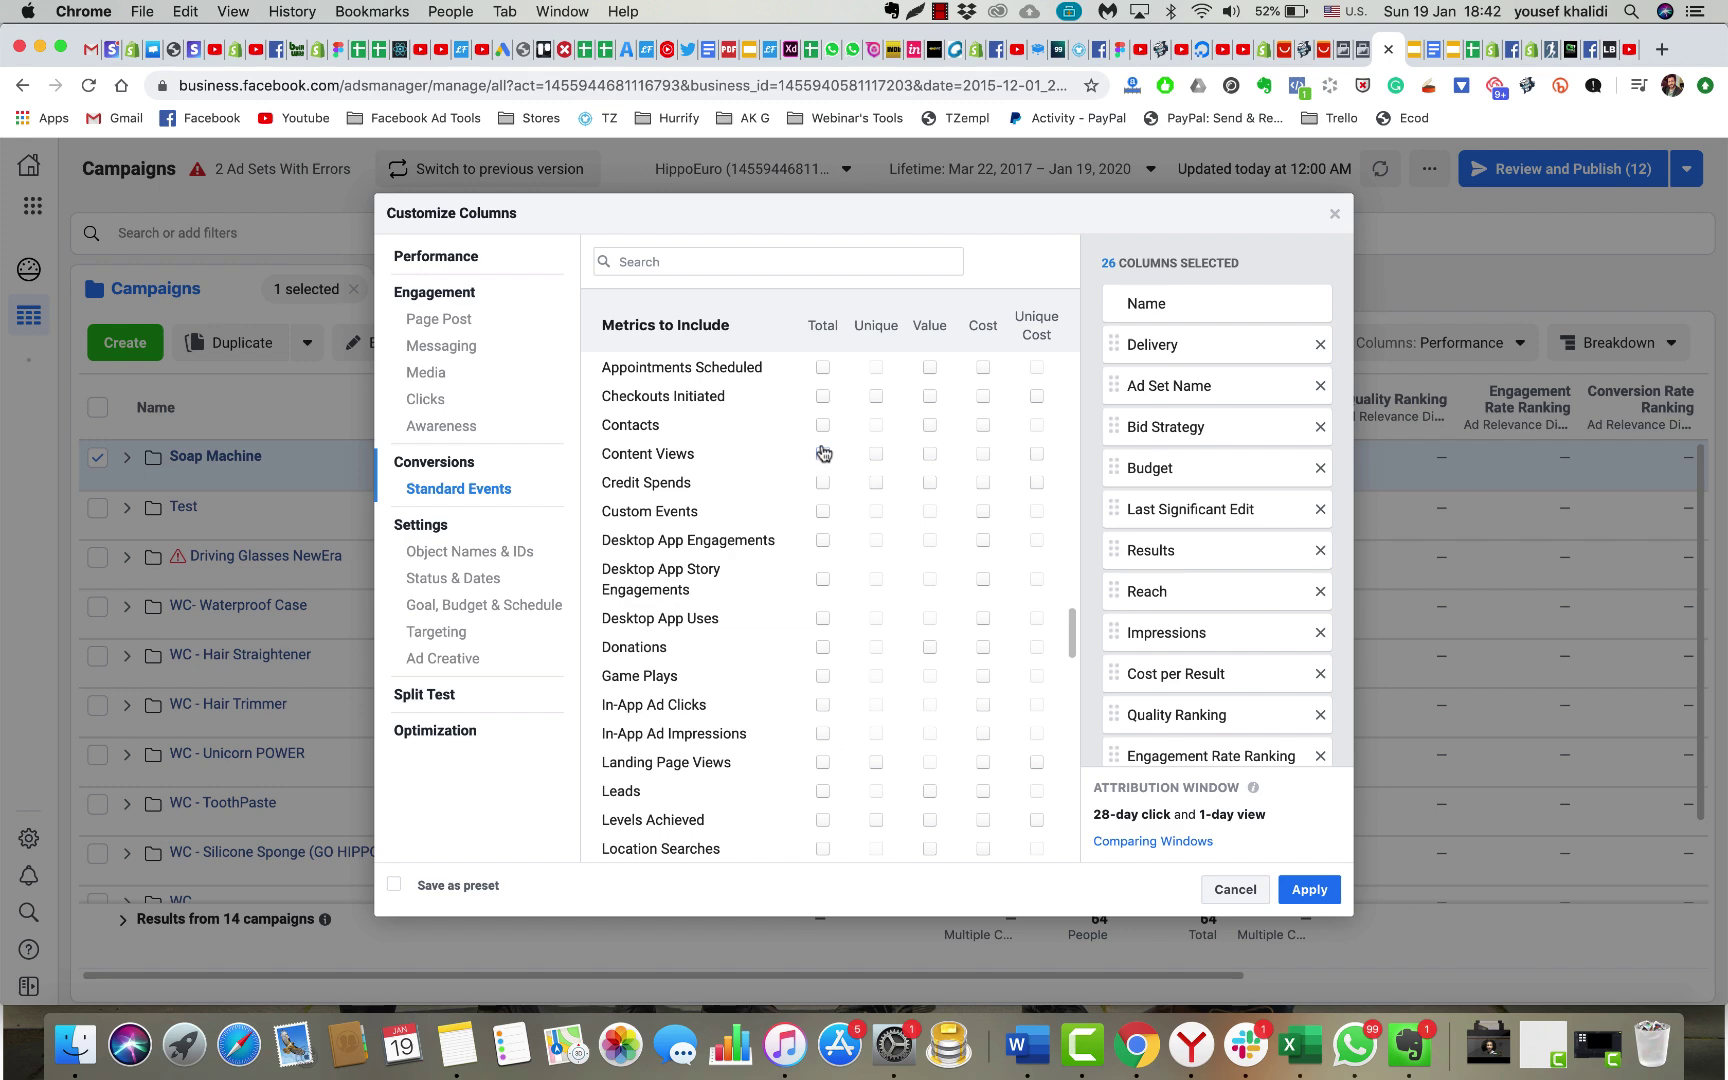
# Add the total and cost metrics for Purchases and the total metric for Checkouts Initiated as columns
pyautogui.scroll(-4, 783, 600)
pyautogui.scroll(-5, 775, 690)
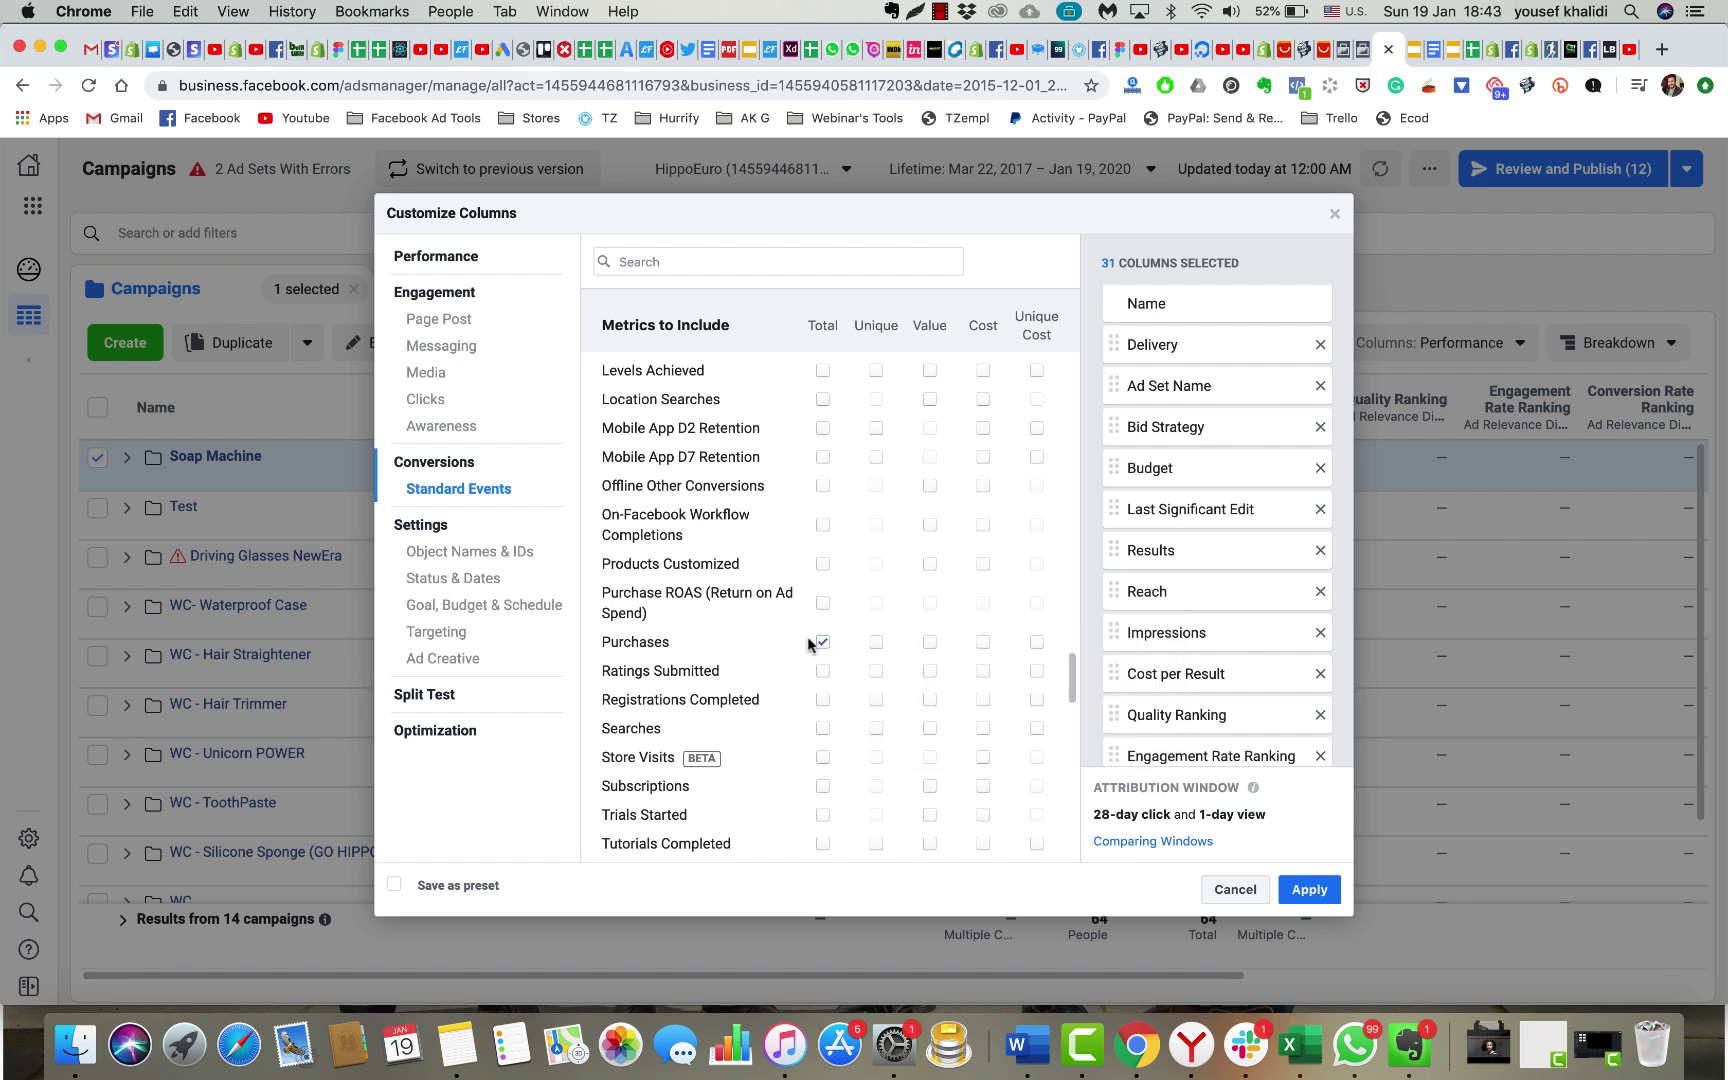
pyautogui.click(982, 643)
pyautogui.scroll(10, 766, 600)
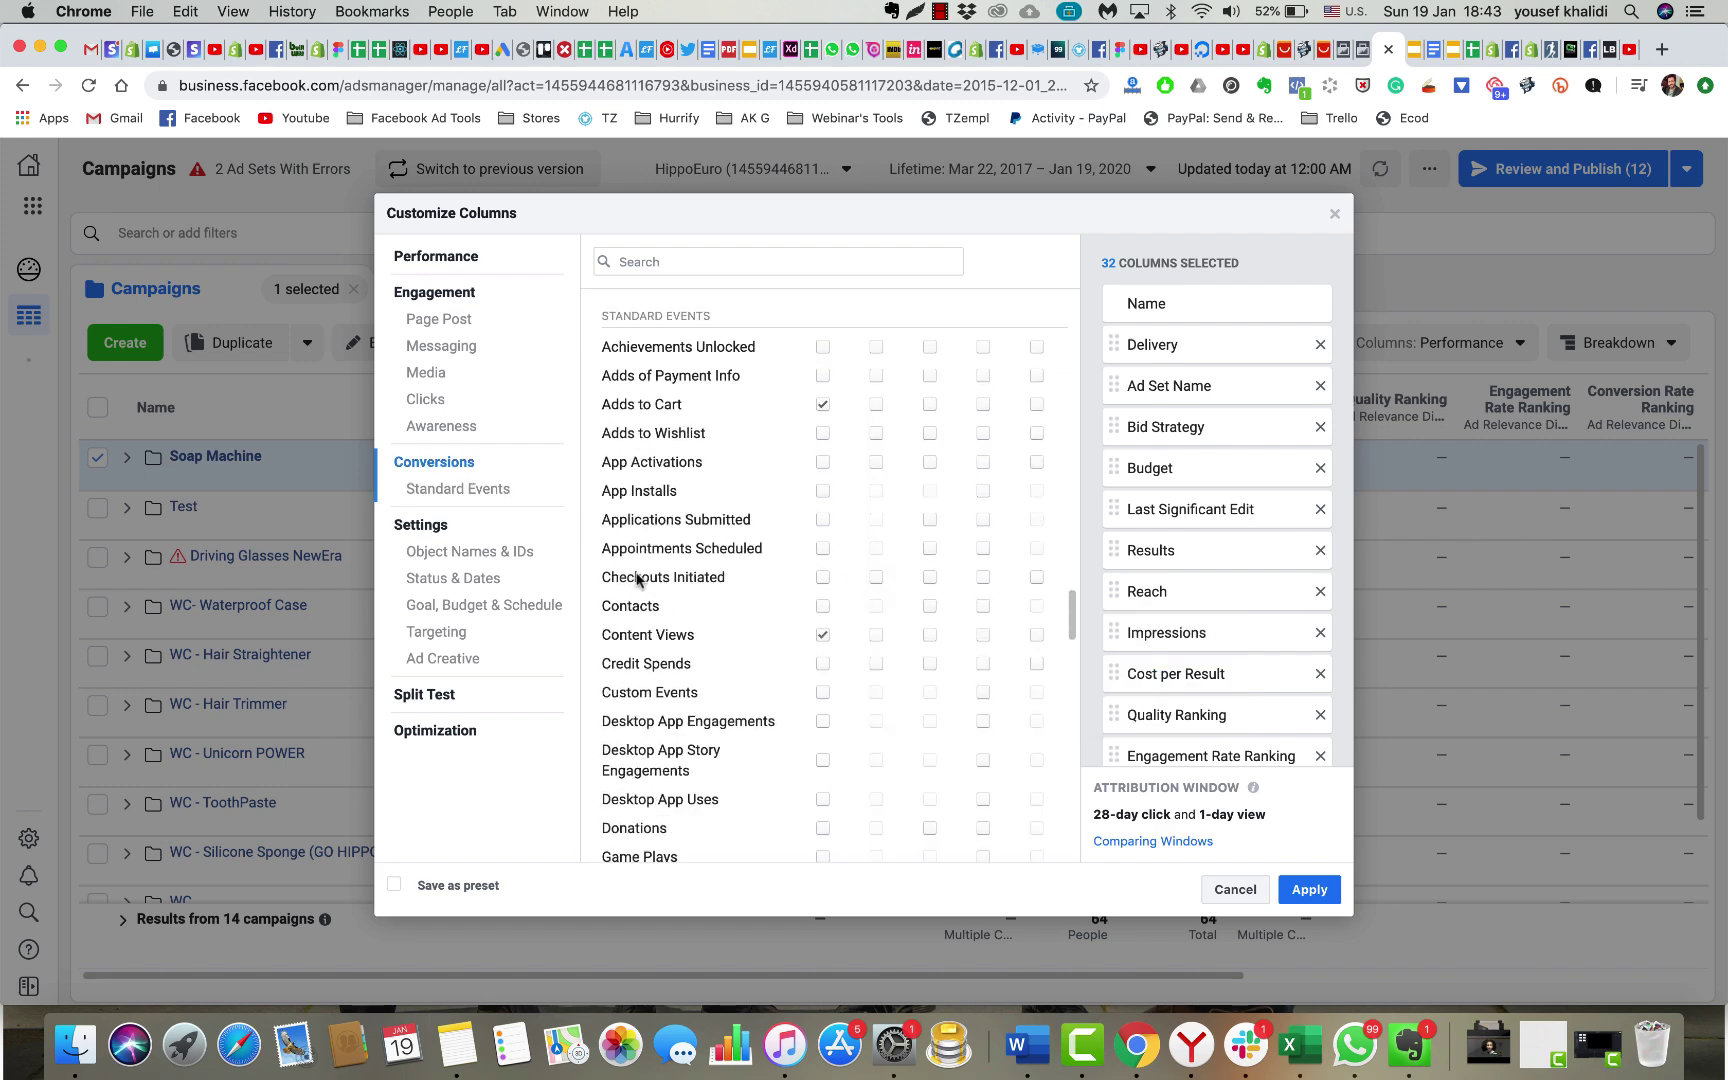
pyautogui.click(822, 580)
# Search the metrics for "cpm" and add the CPM (Cost per 1,000 Impressions) column
pyautogui.click(782, 262)
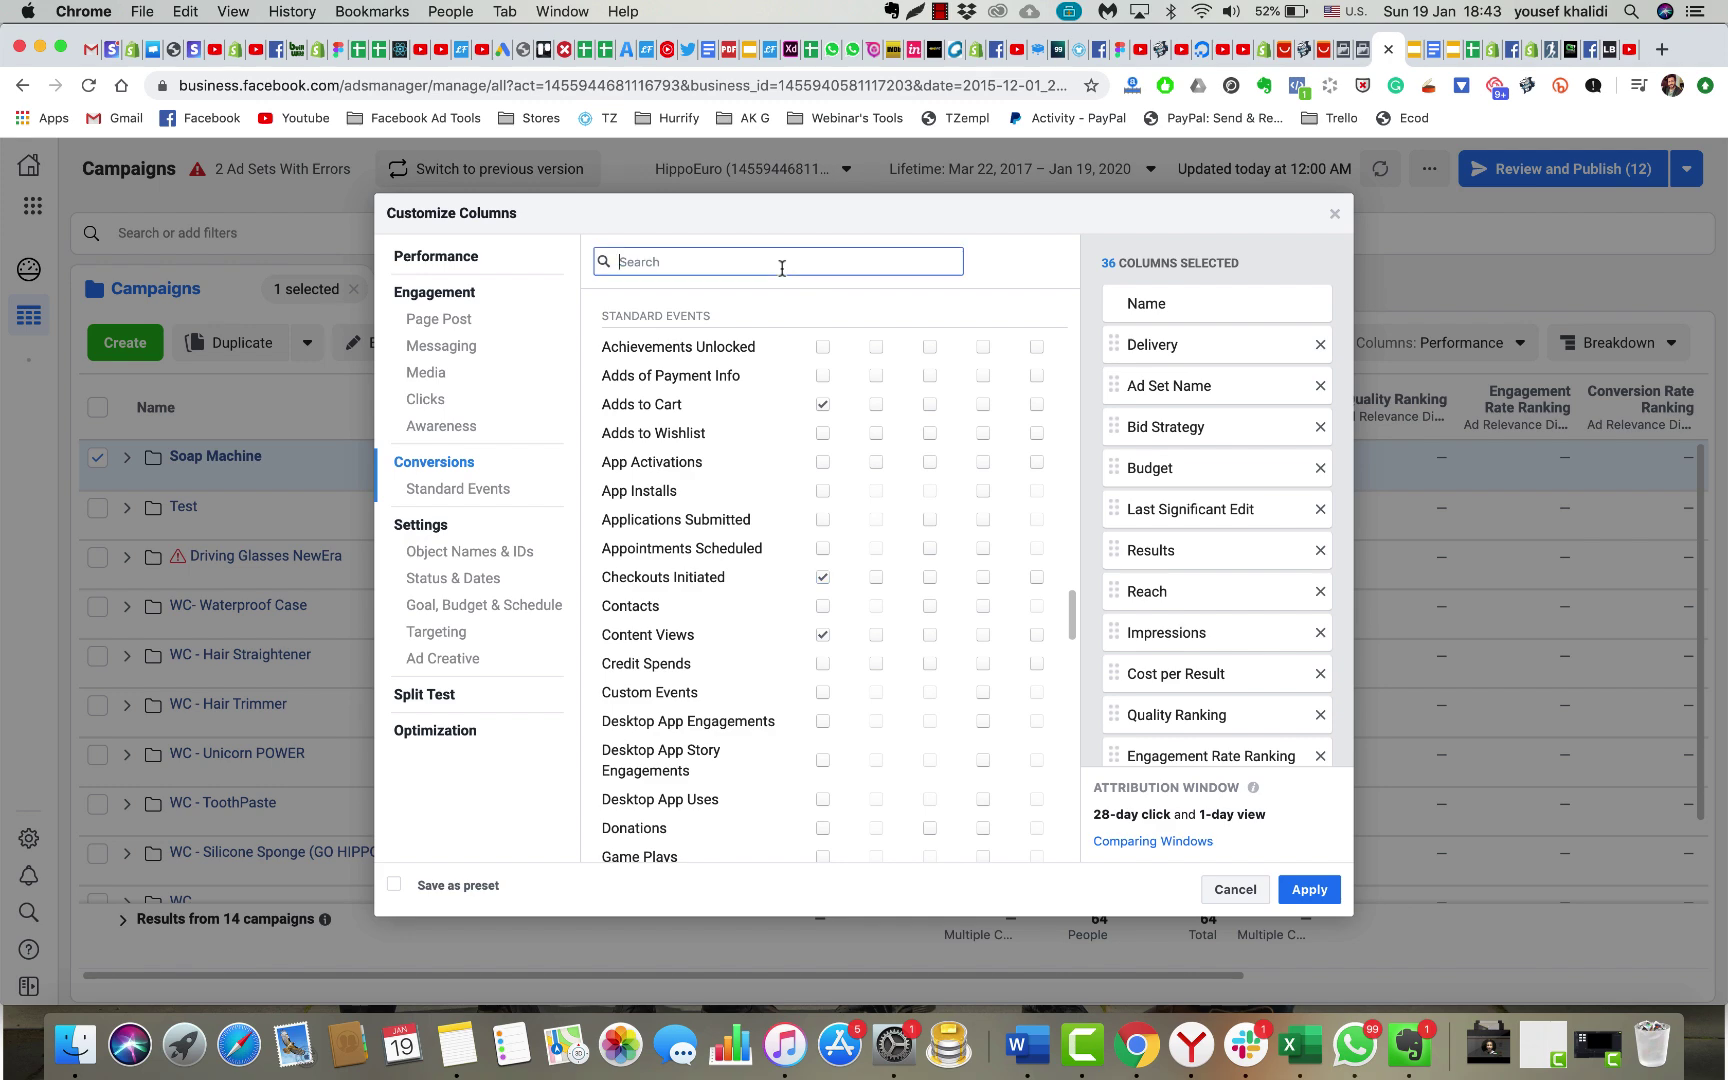
pyautogui.write('cpm')
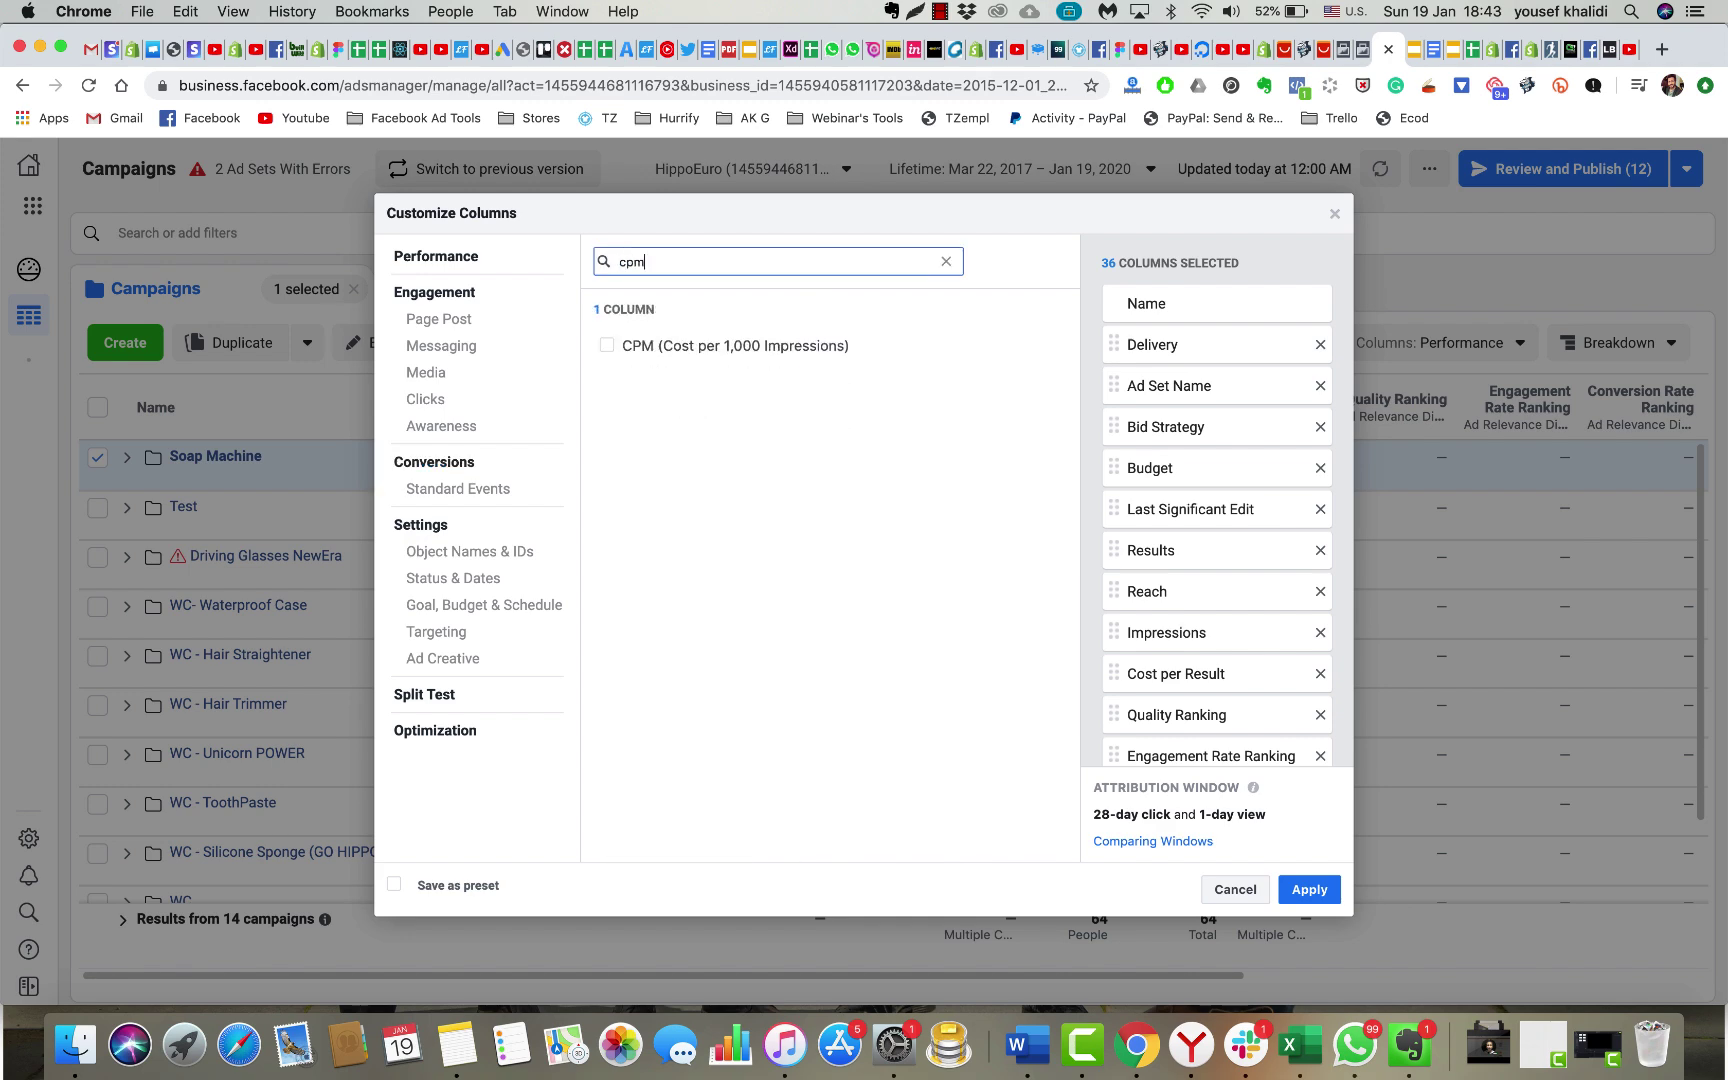
pyautogui.click(697, 346)
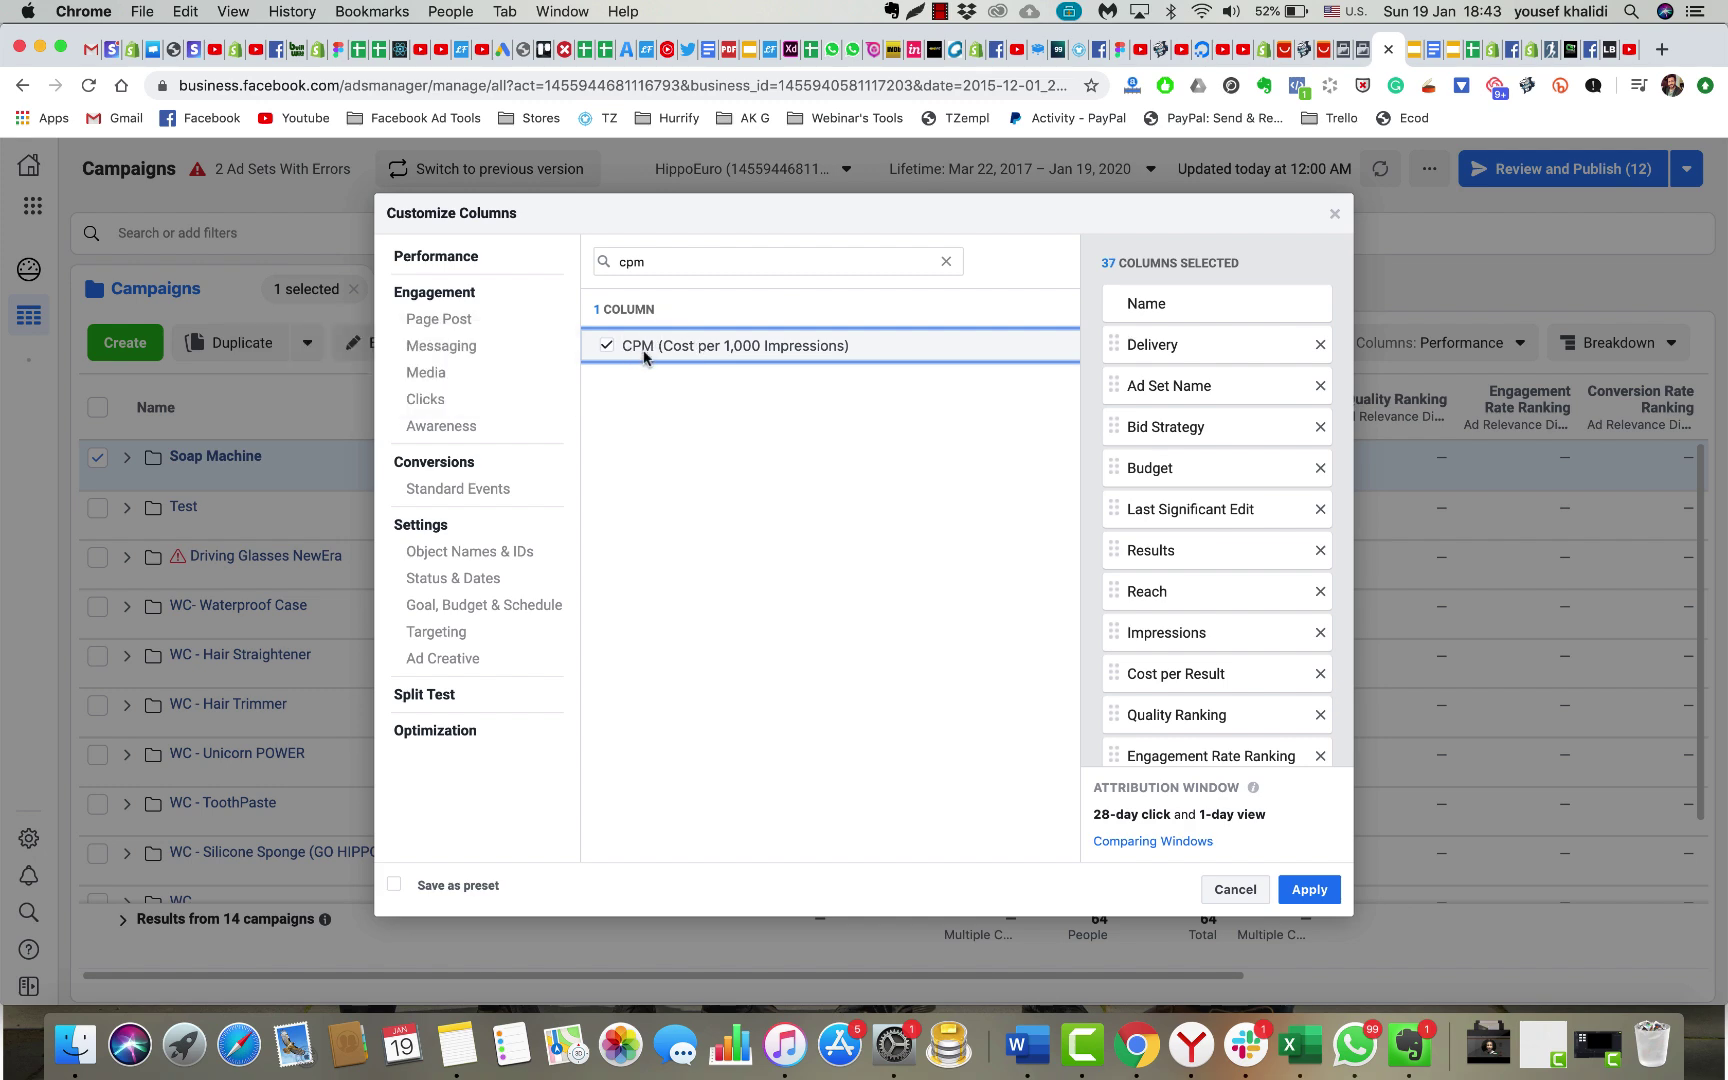
# Search the metrics for "link", add the Link Clicks column, and apply the customized column set to the campaigns table
pyautogui.doubleClick(699, 256)
pyautogui.write('link')
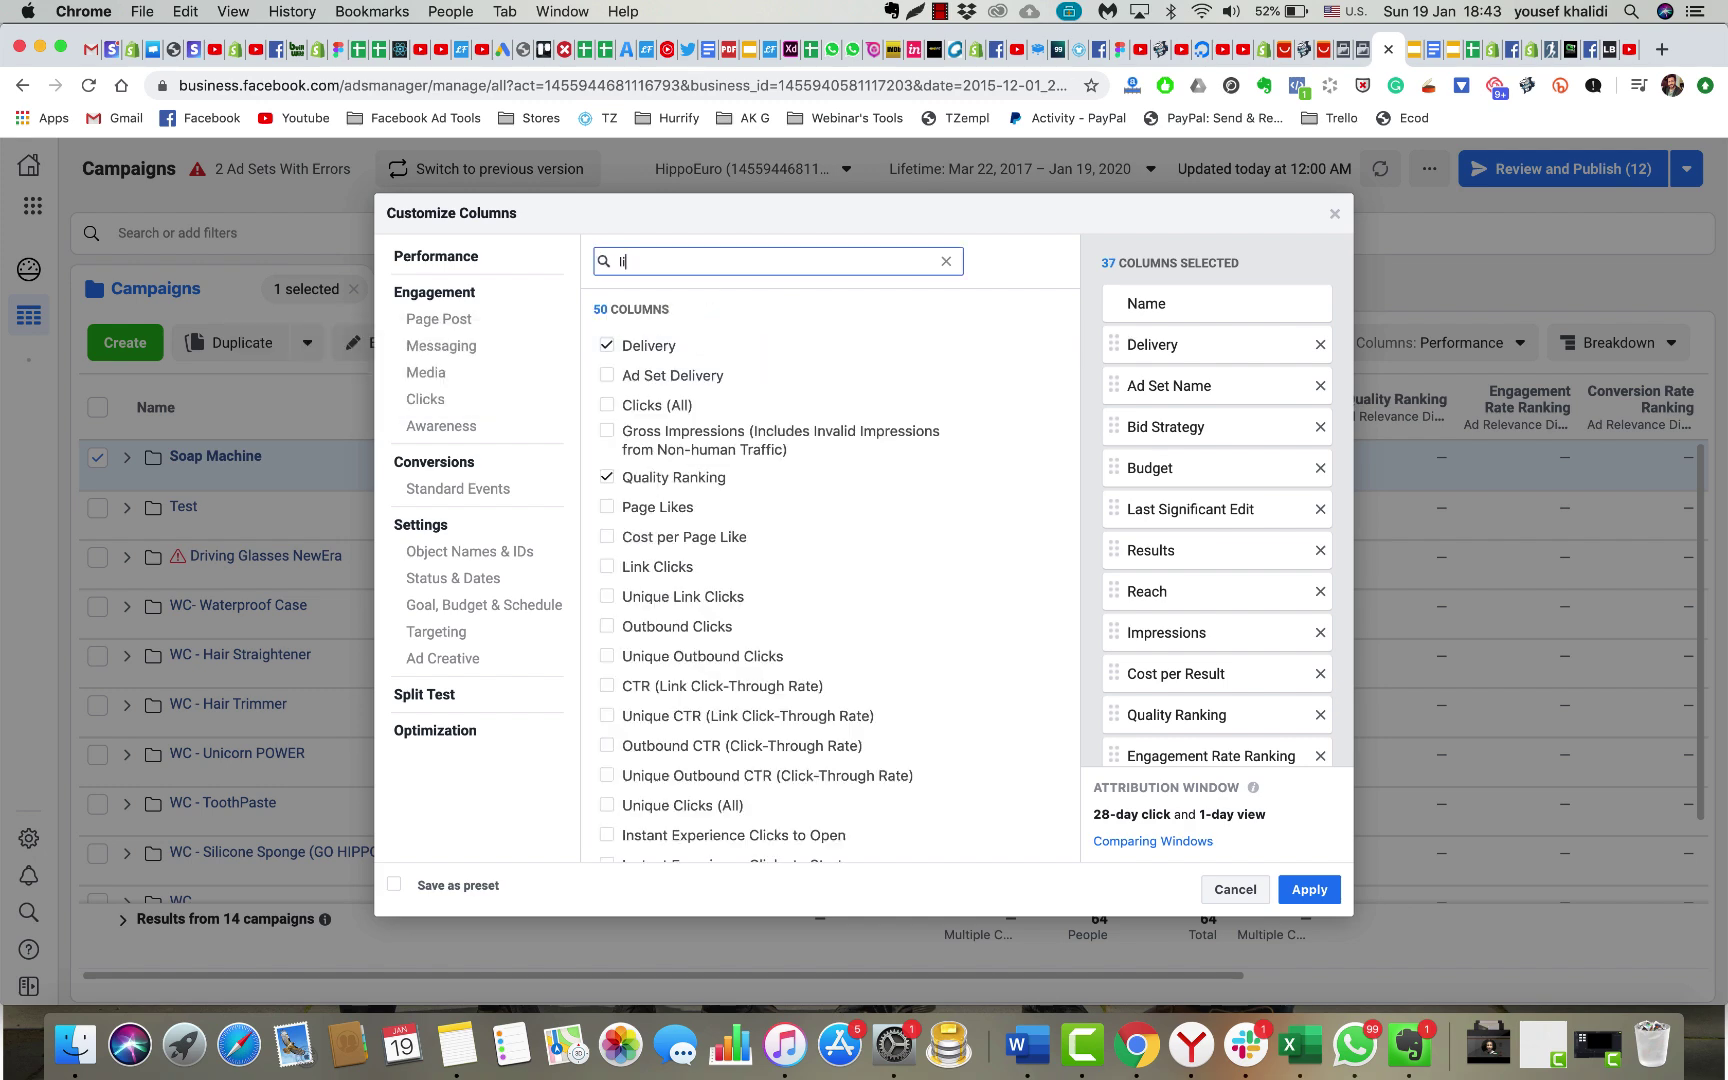
pyautogui.click(661, 346)
pyautogui.click(659, 261)
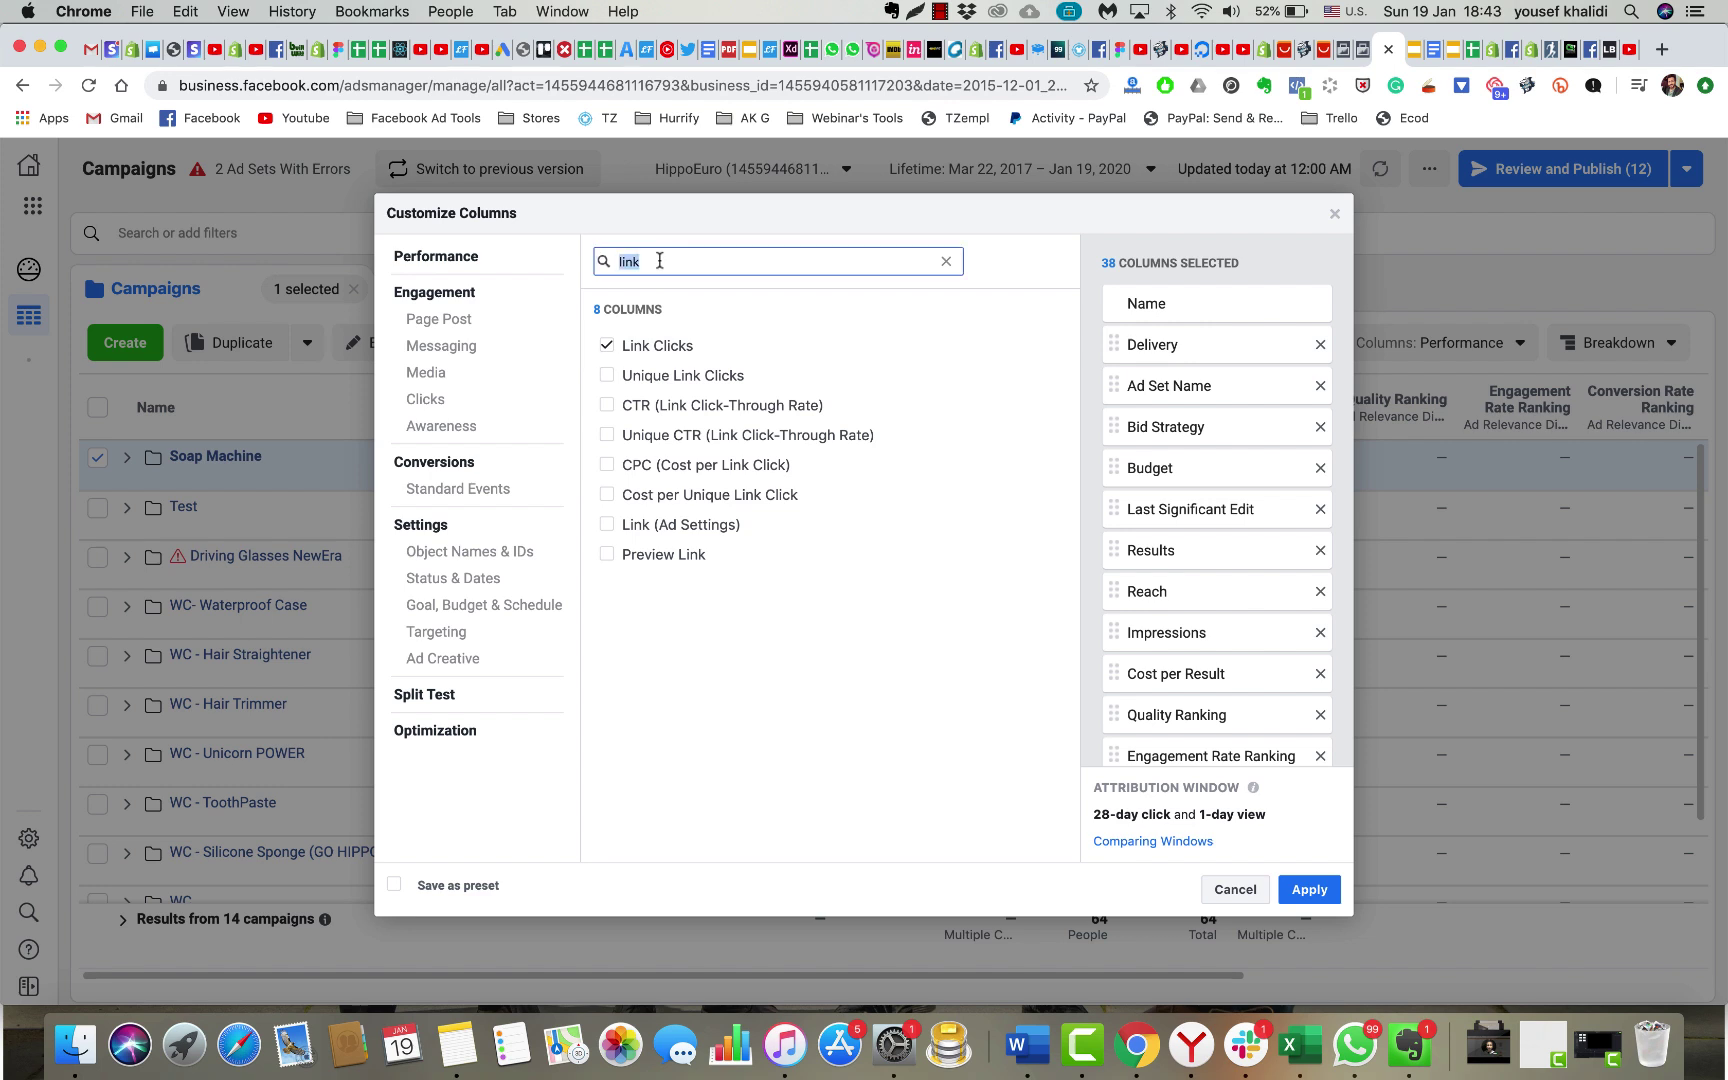
pyautogui.press('BackSpace')
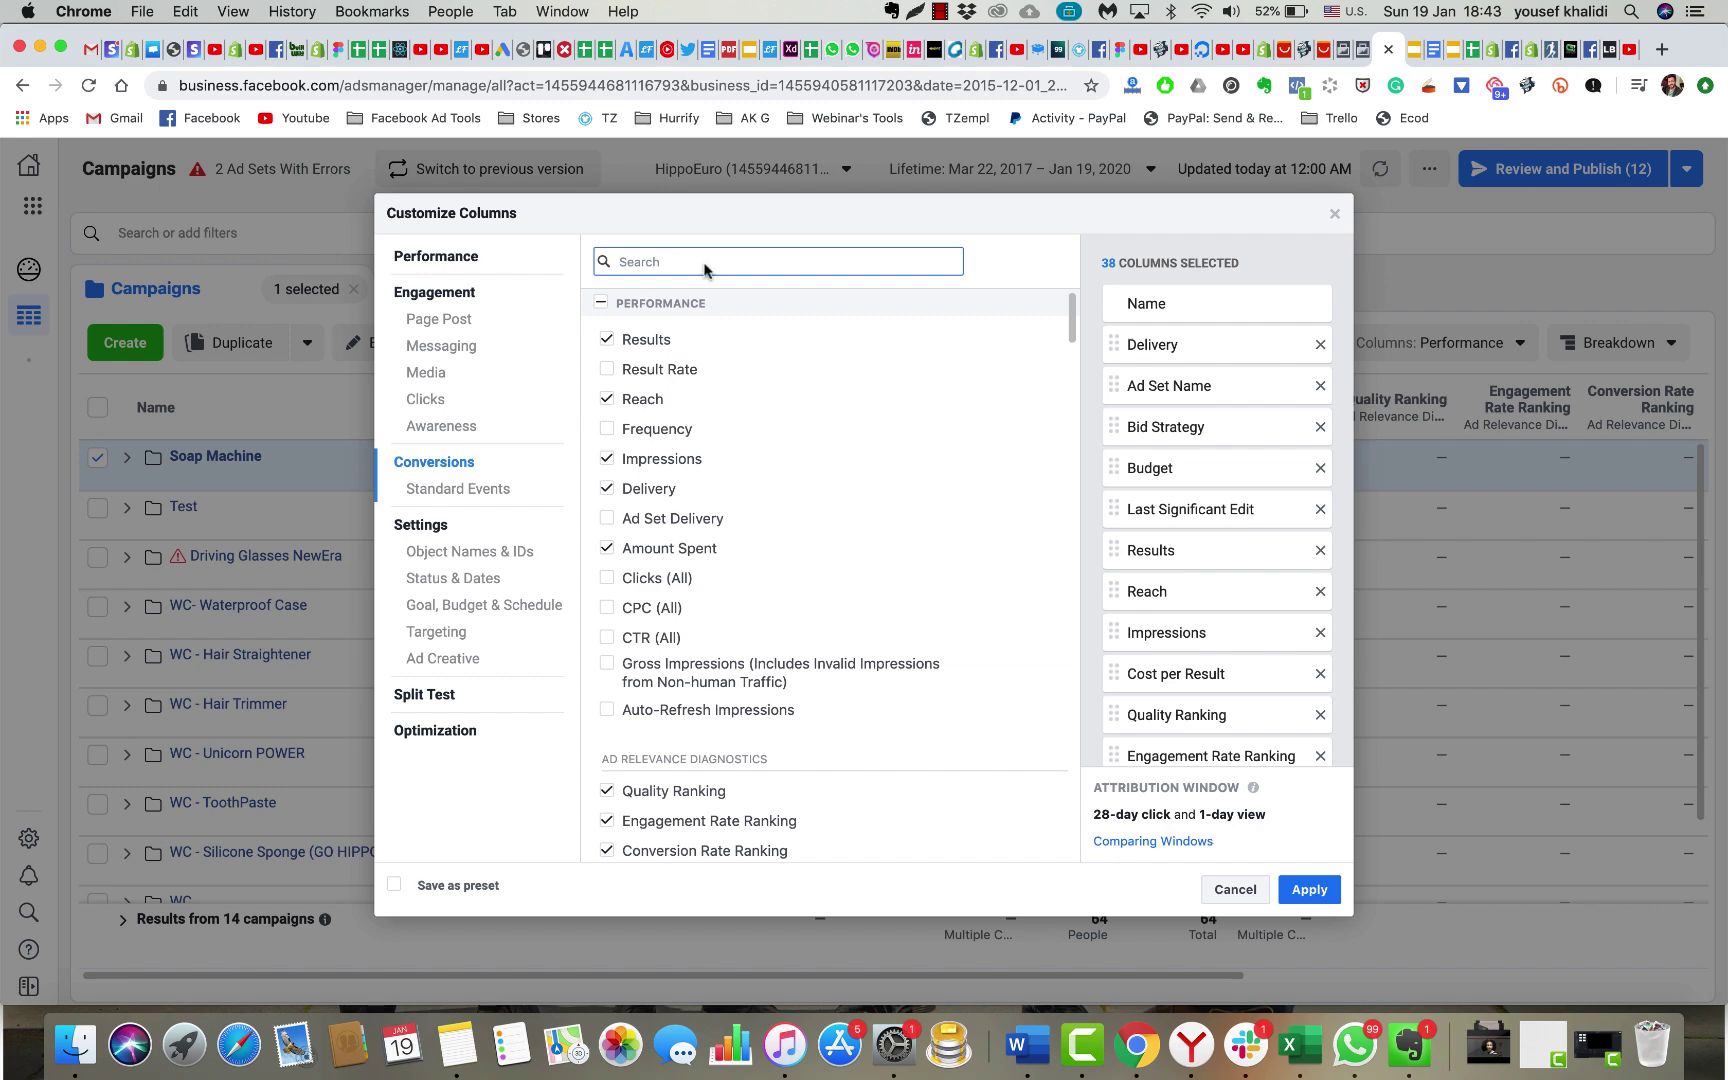
pyautogui.click(1309, 889)
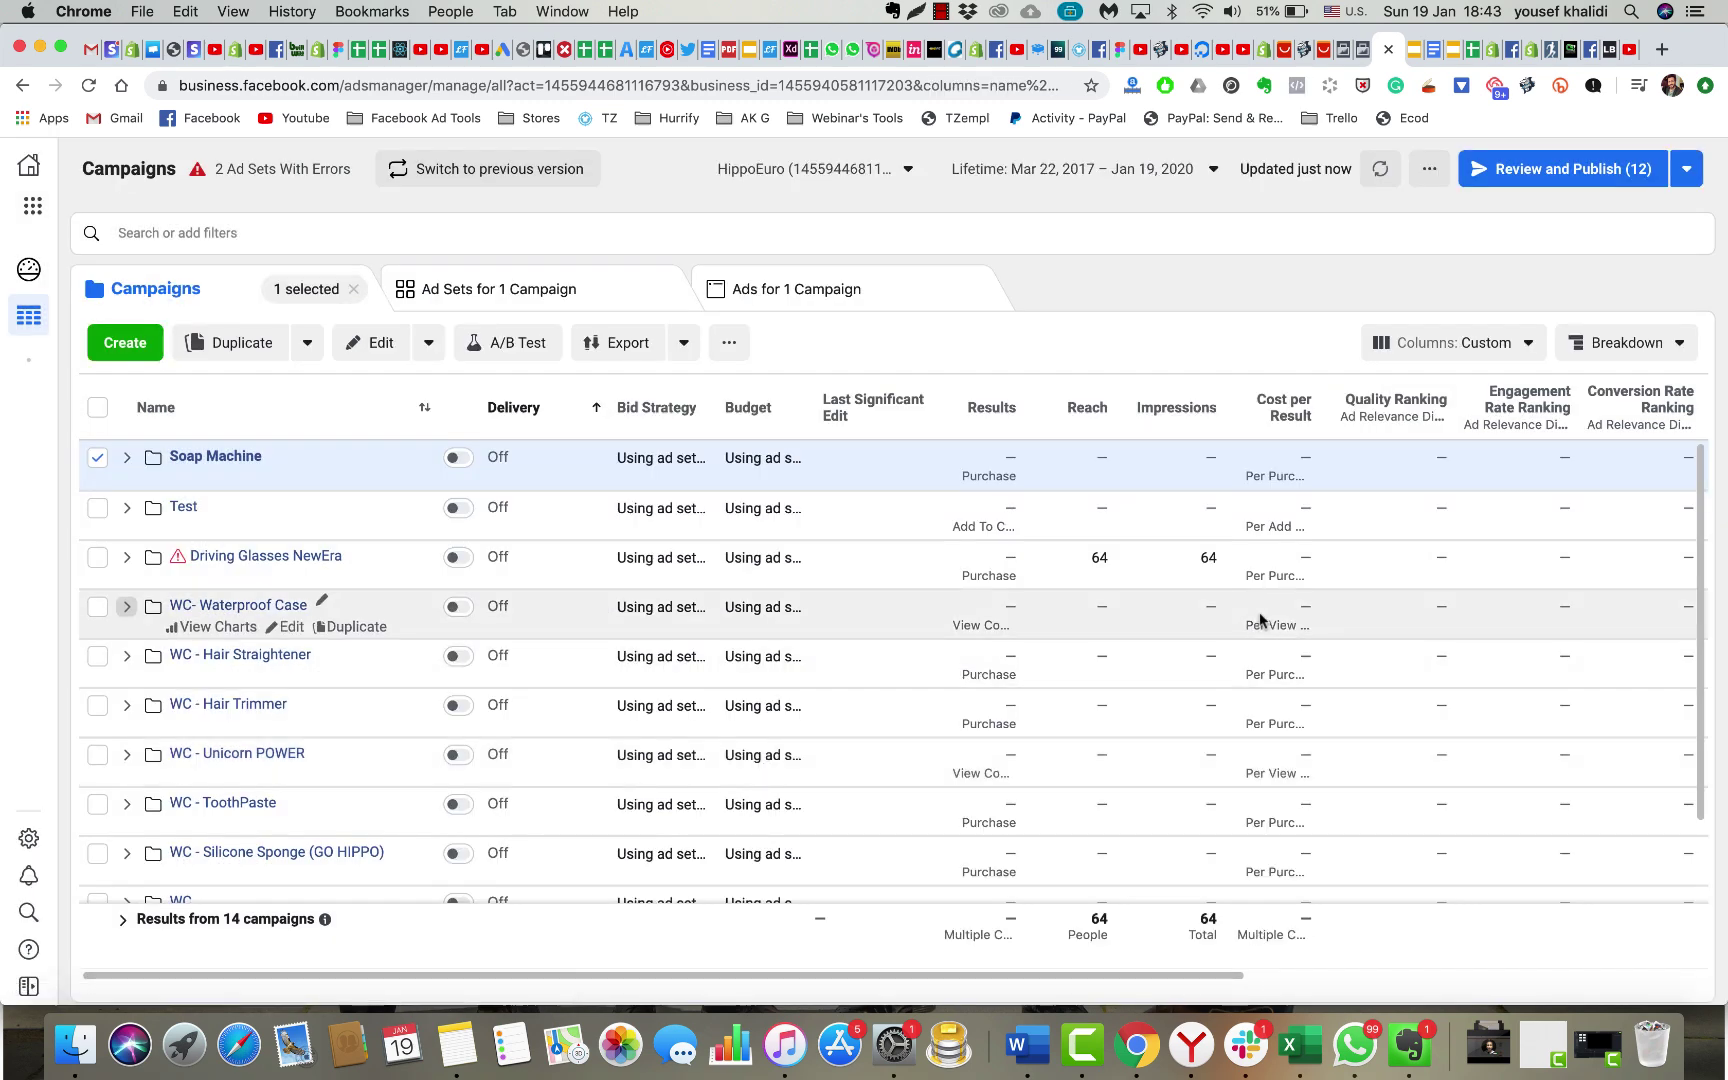
# Reopen the column customization and exclude the mobile app, website, offline and on-Facebook breakdowns from Adds to Cart
pyautogui.hscroll(15, 1168, 513)
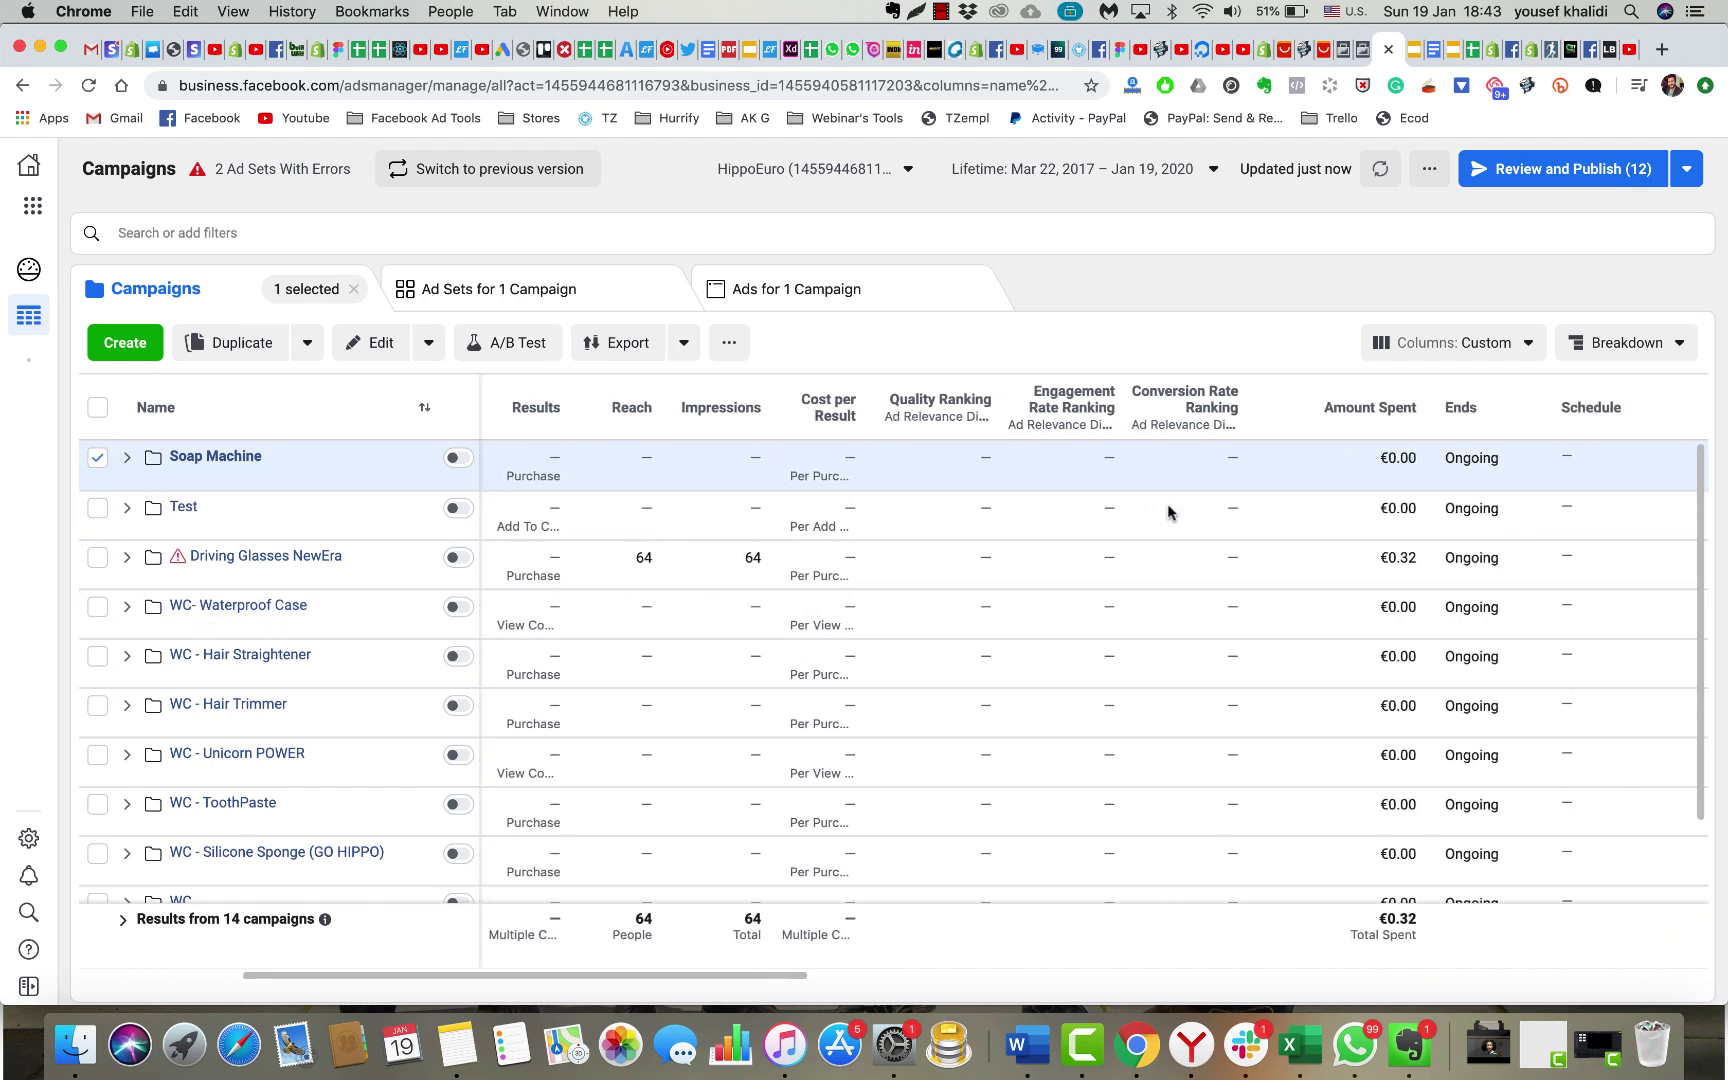
pyautogui.hscroll(2, 1168, 513)
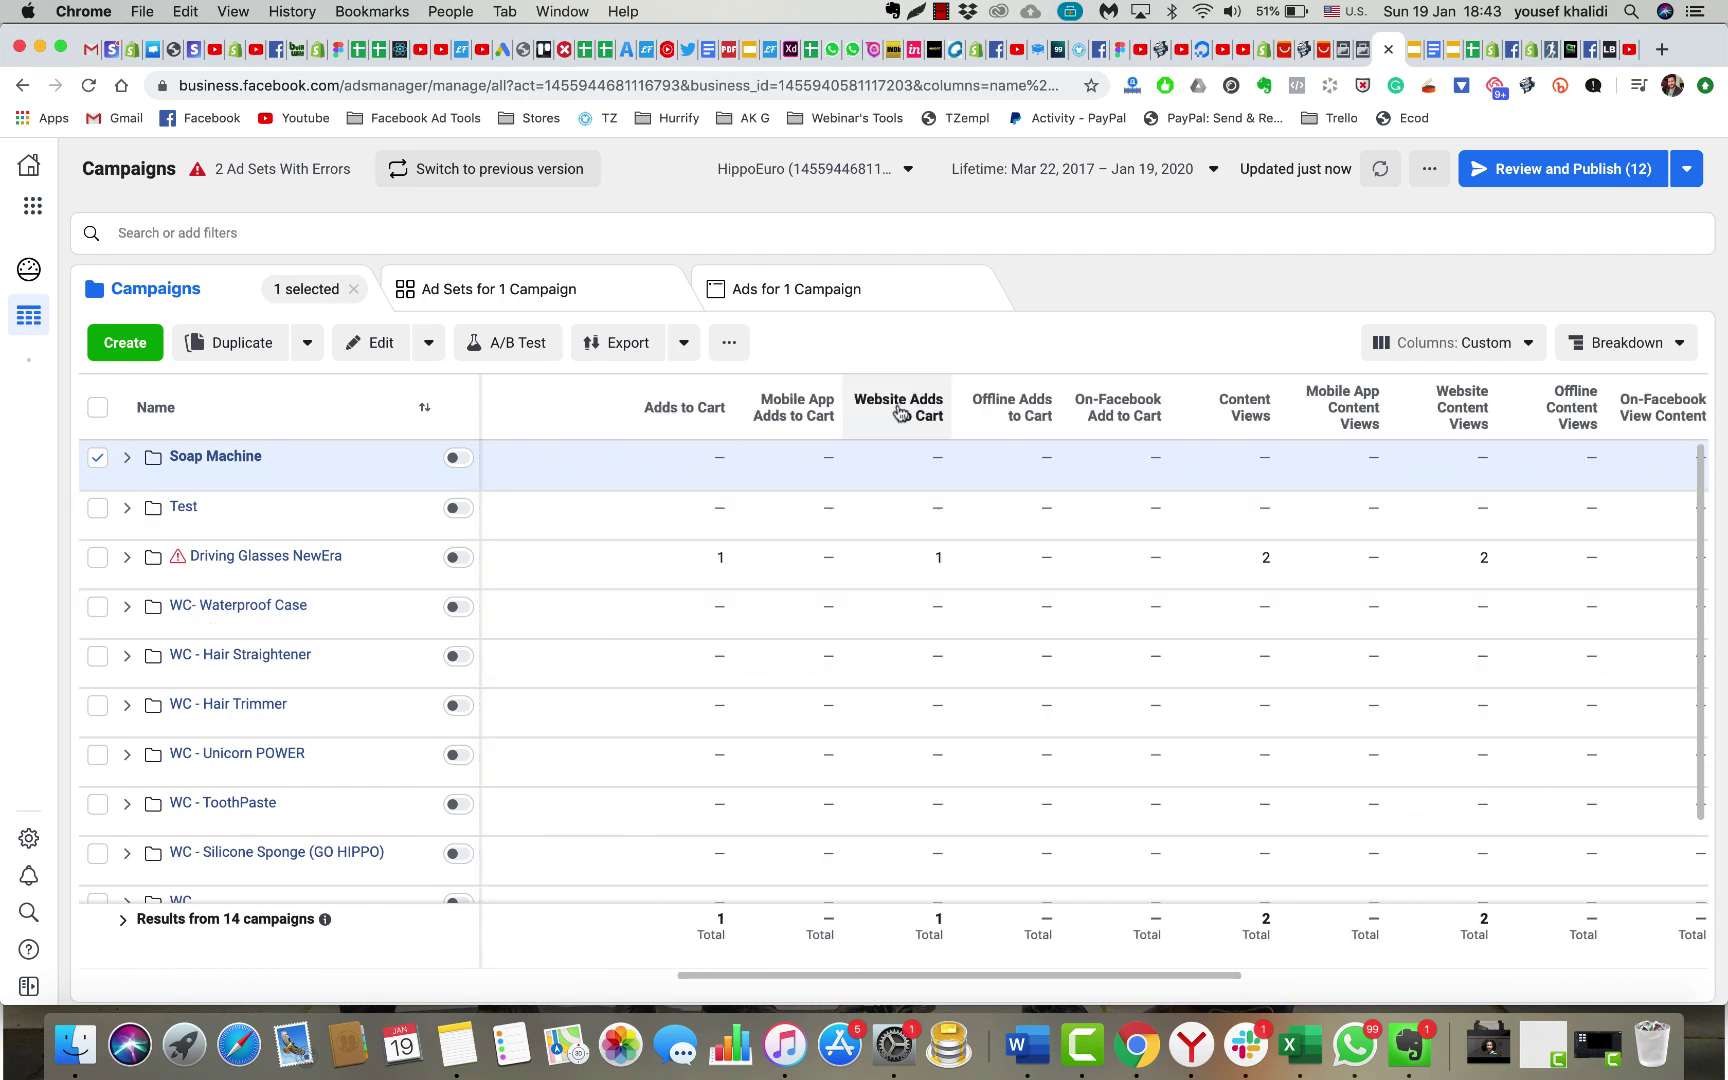
pyautogui.click(1518, 348)
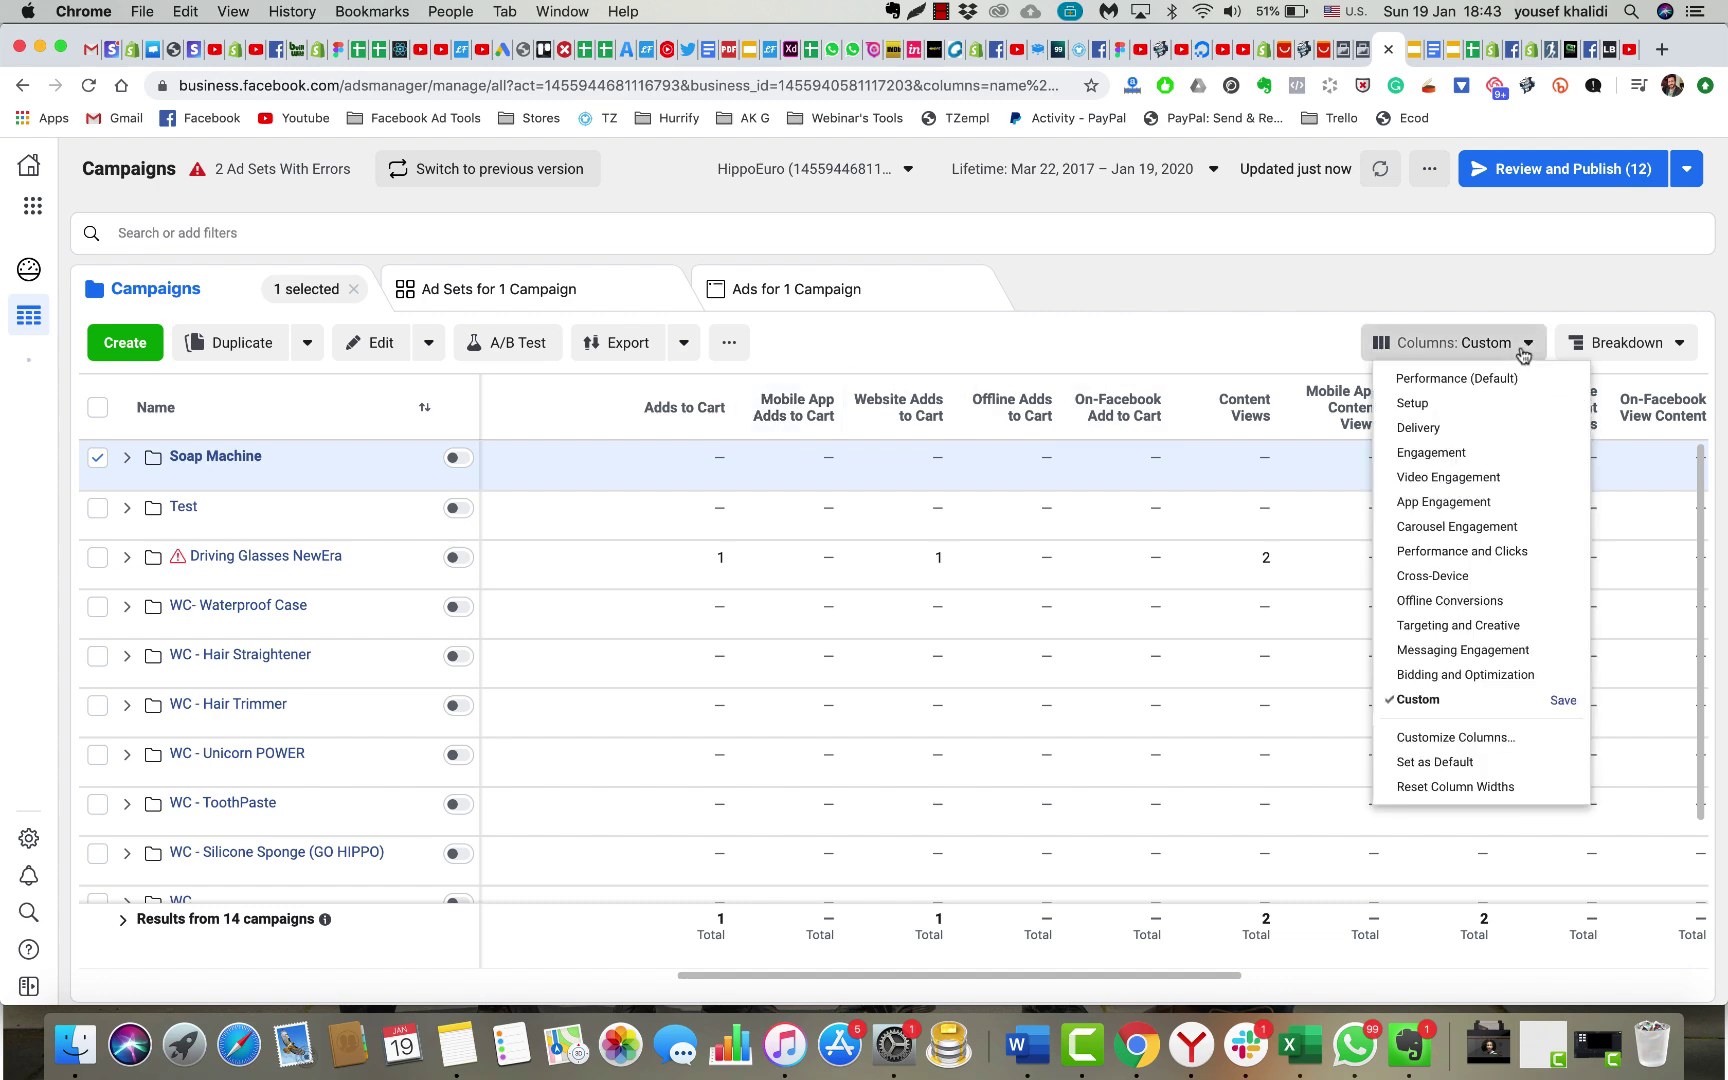
pyautogui.click(1478, 745)
pyautogui.scroll(-1, 779, 513)
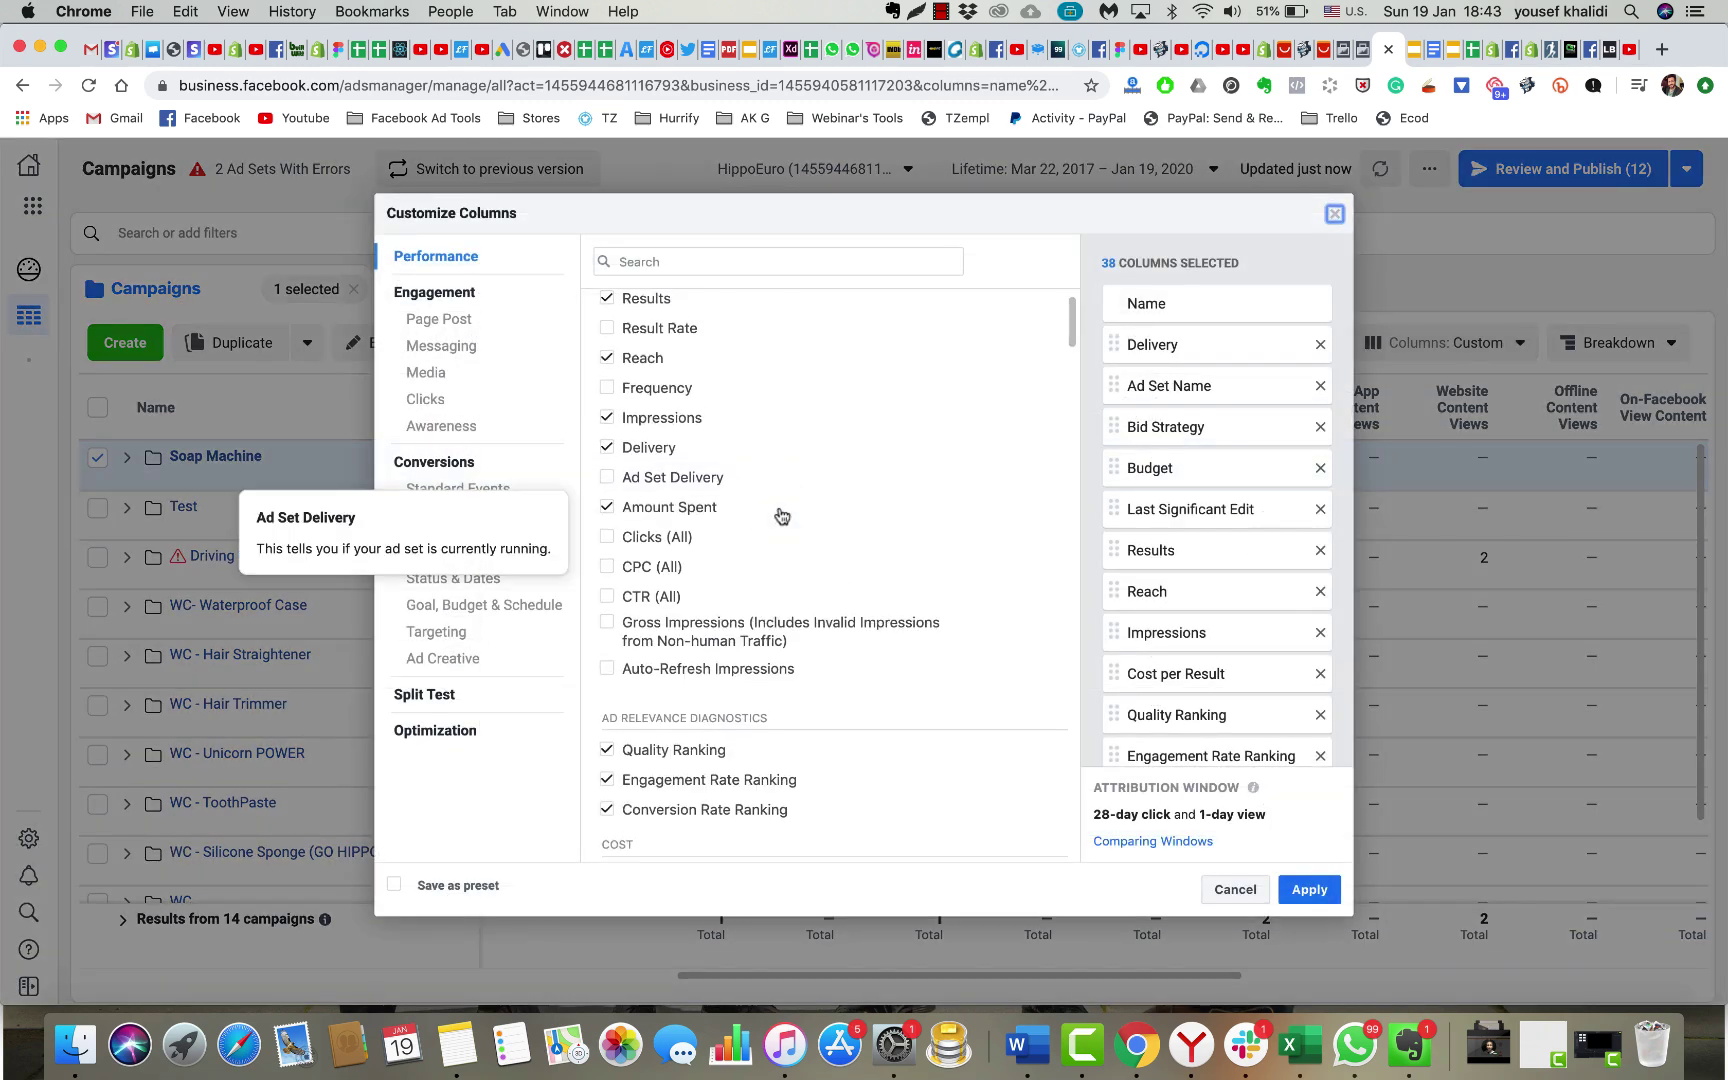
pyautogui.scroll(-5, 1293, 537)
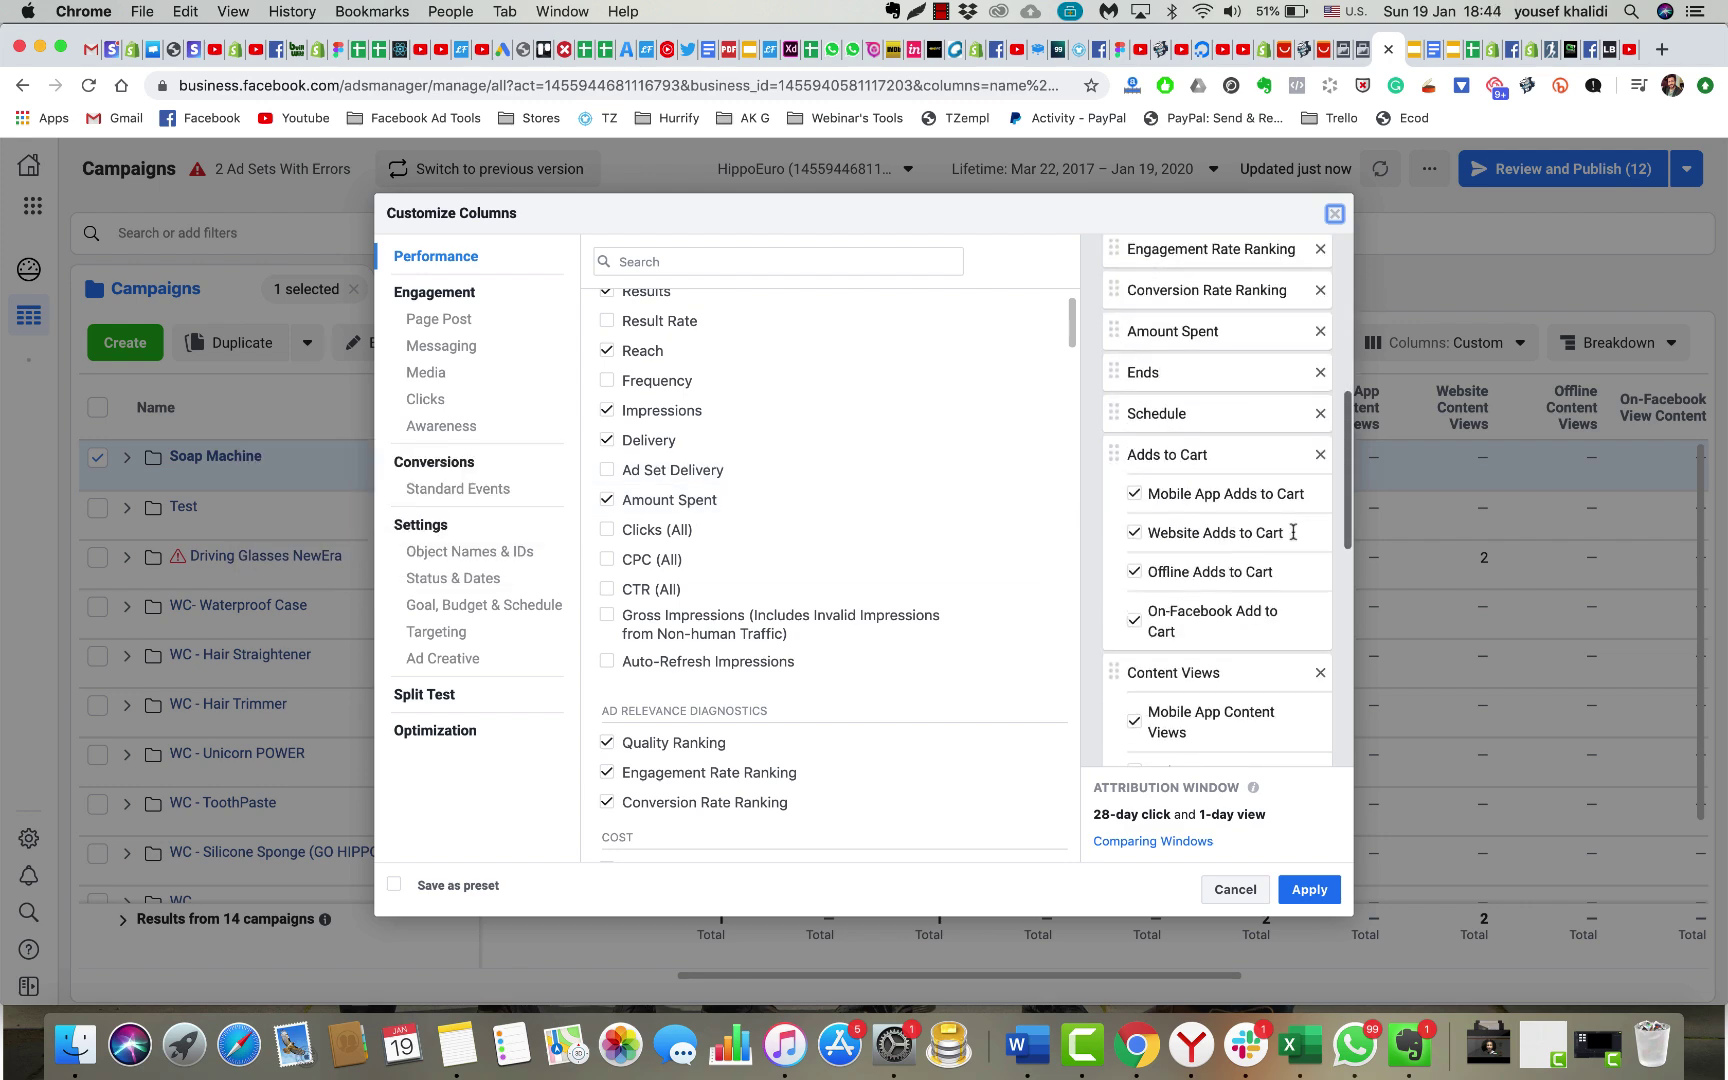
pyautogui.click(1134, 493)
pyautogui.click(1134, 532)
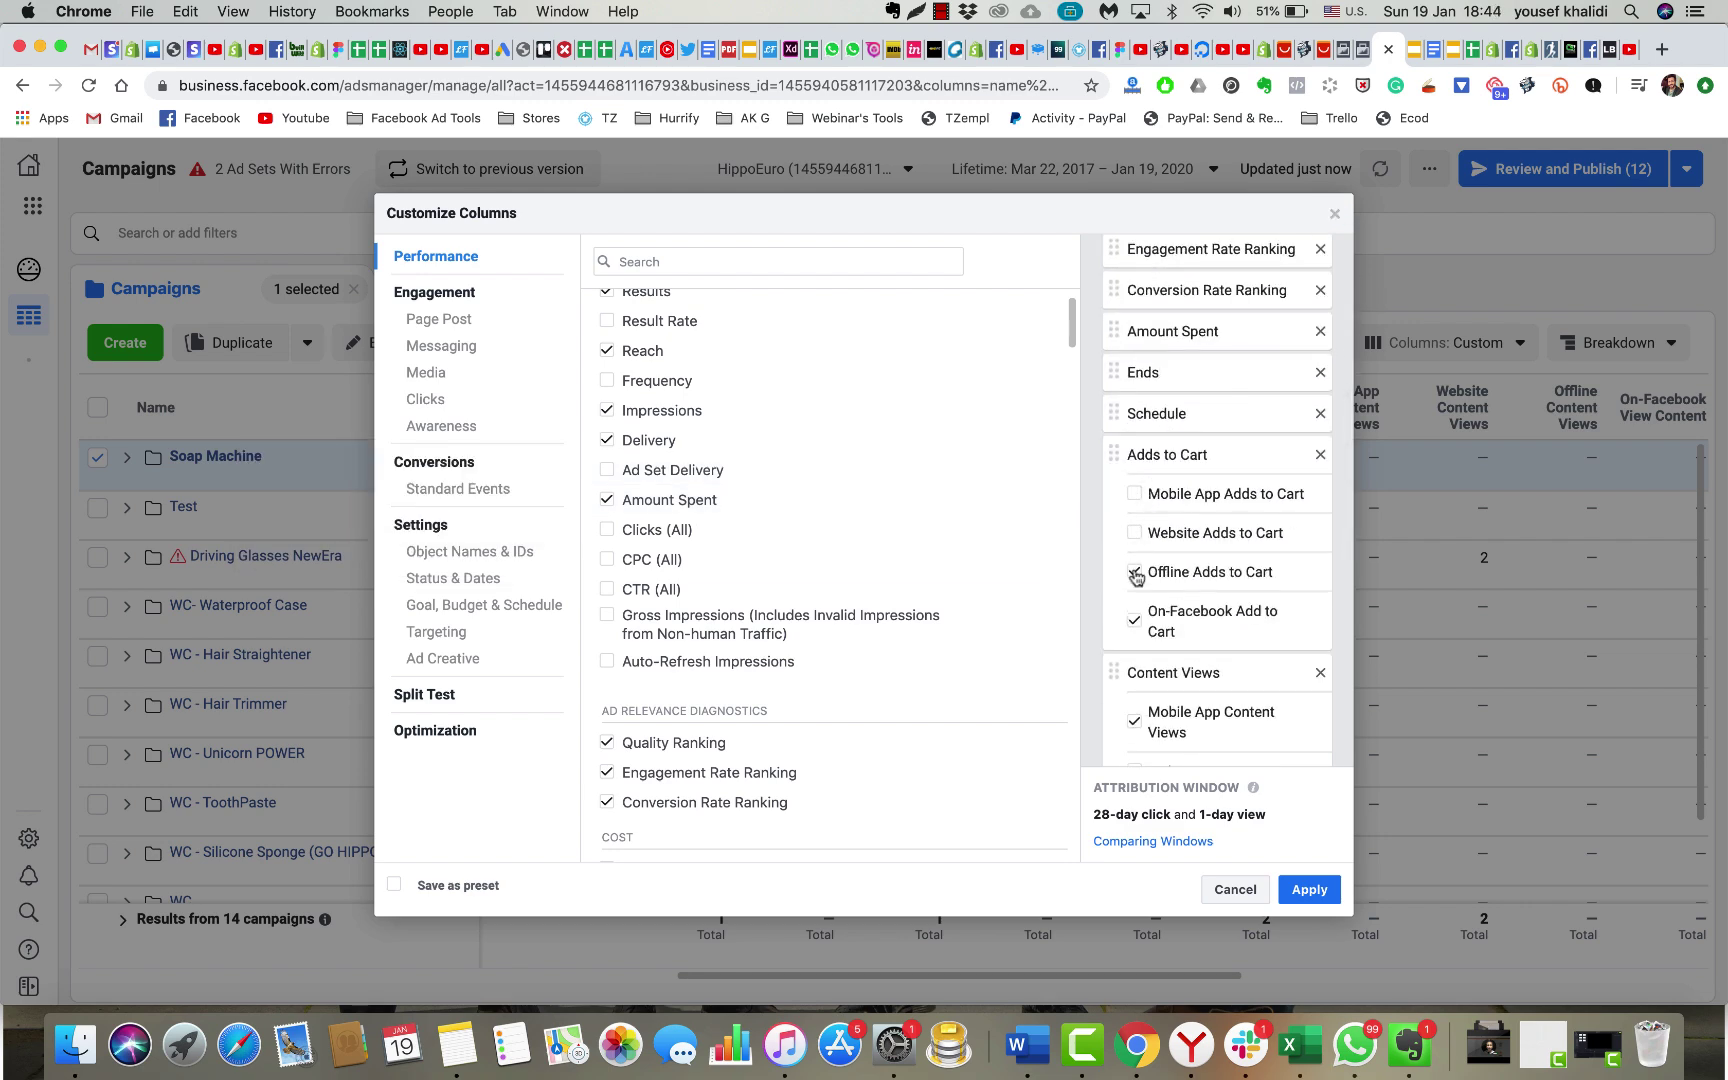
pyautogui.click(1134, 620)
# Exclude the mobile app, website, offline and on-Facebook breakdowns from Content Views, Purchases and Checkouts Initiated where they are listed
pyautogui.scroll(-3, 1136, 600)
pyautogui.click(1136, 468)
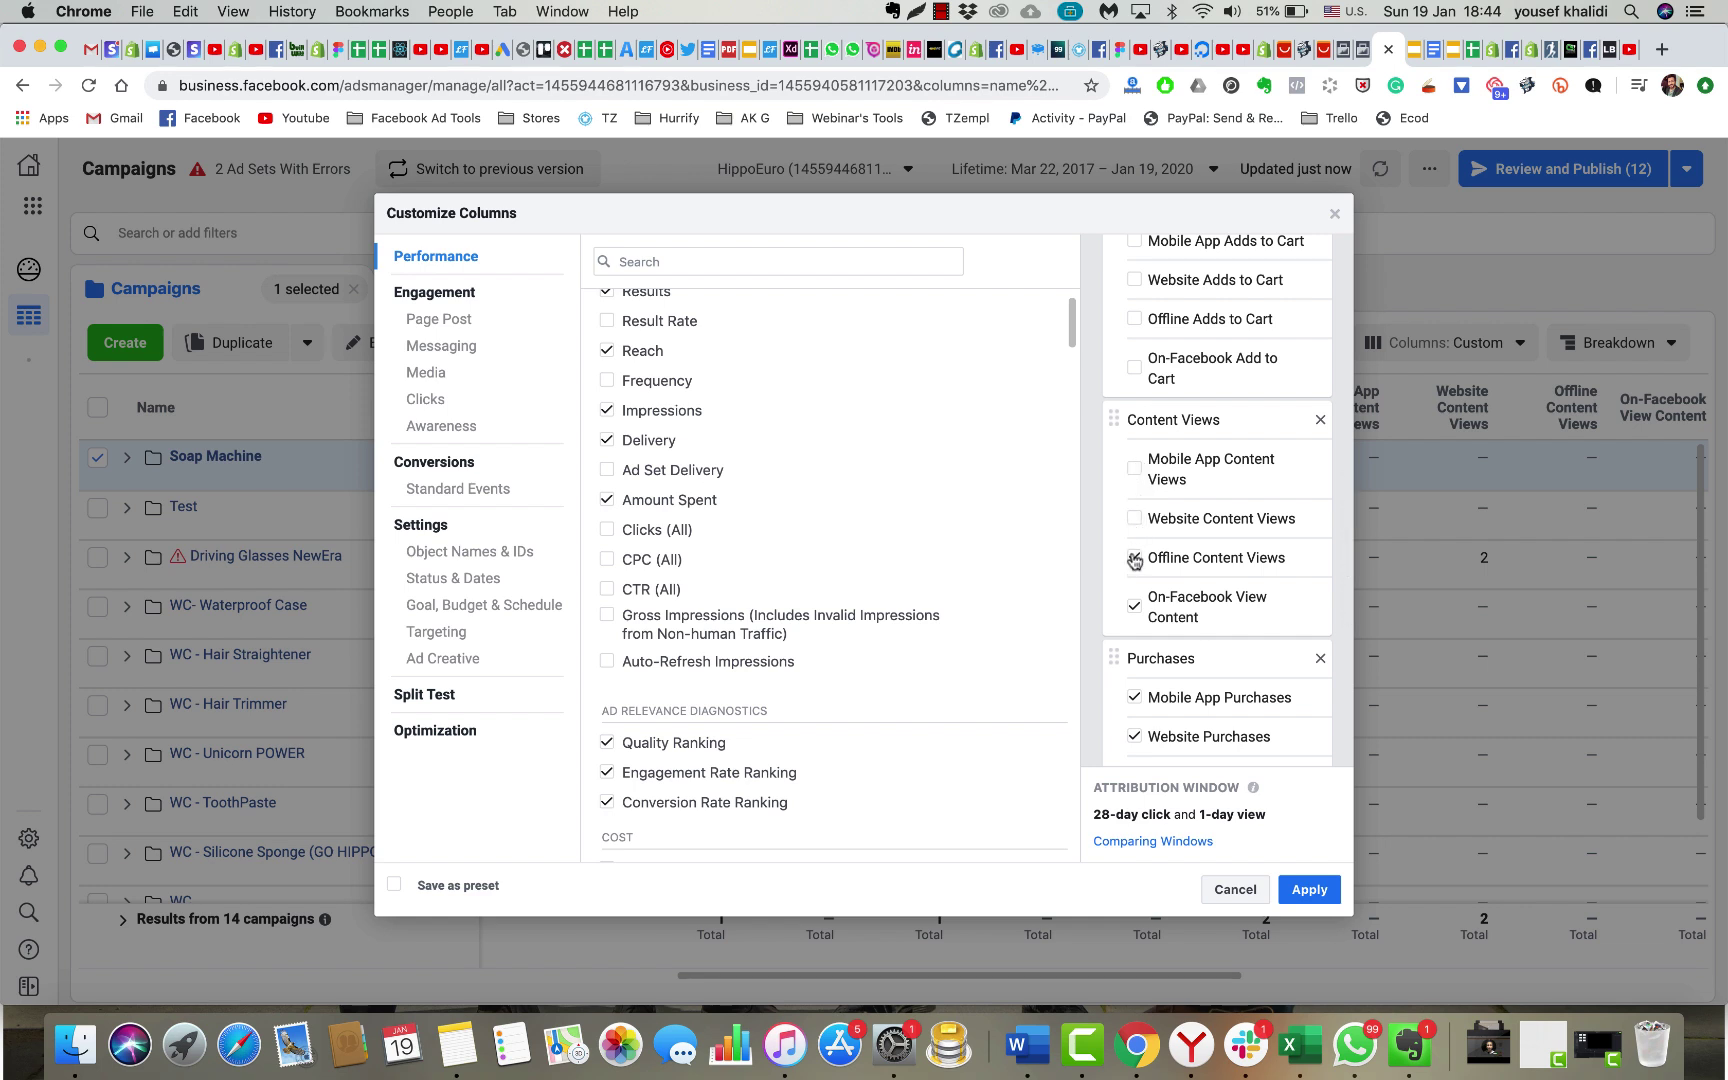
pyautogui.scroll(-5, 1140, 600)
pyautogui.click(1134, 262)
pyautogui.click(1134, 377)
pyautogui.click(1134, 492)
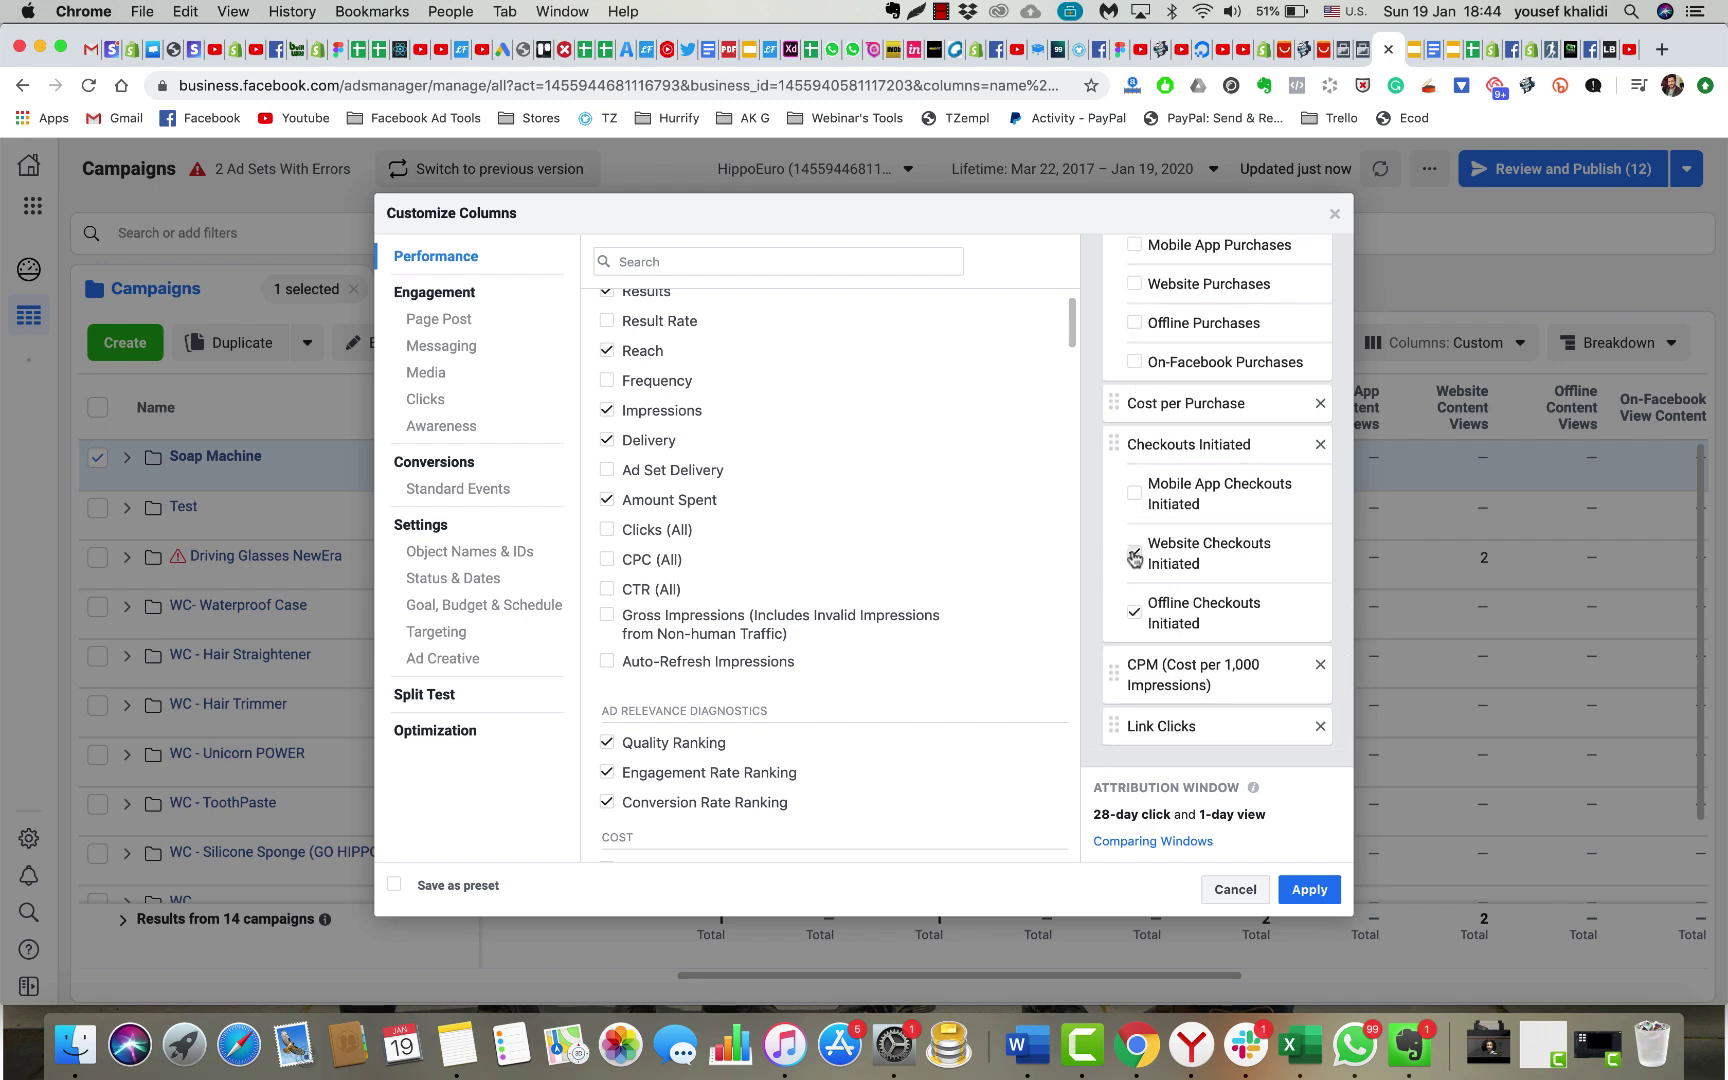
# Remove Bid Strategy and Last Significant Edit from the selected columns
pyautogui.scroll(10, 1134, 615)
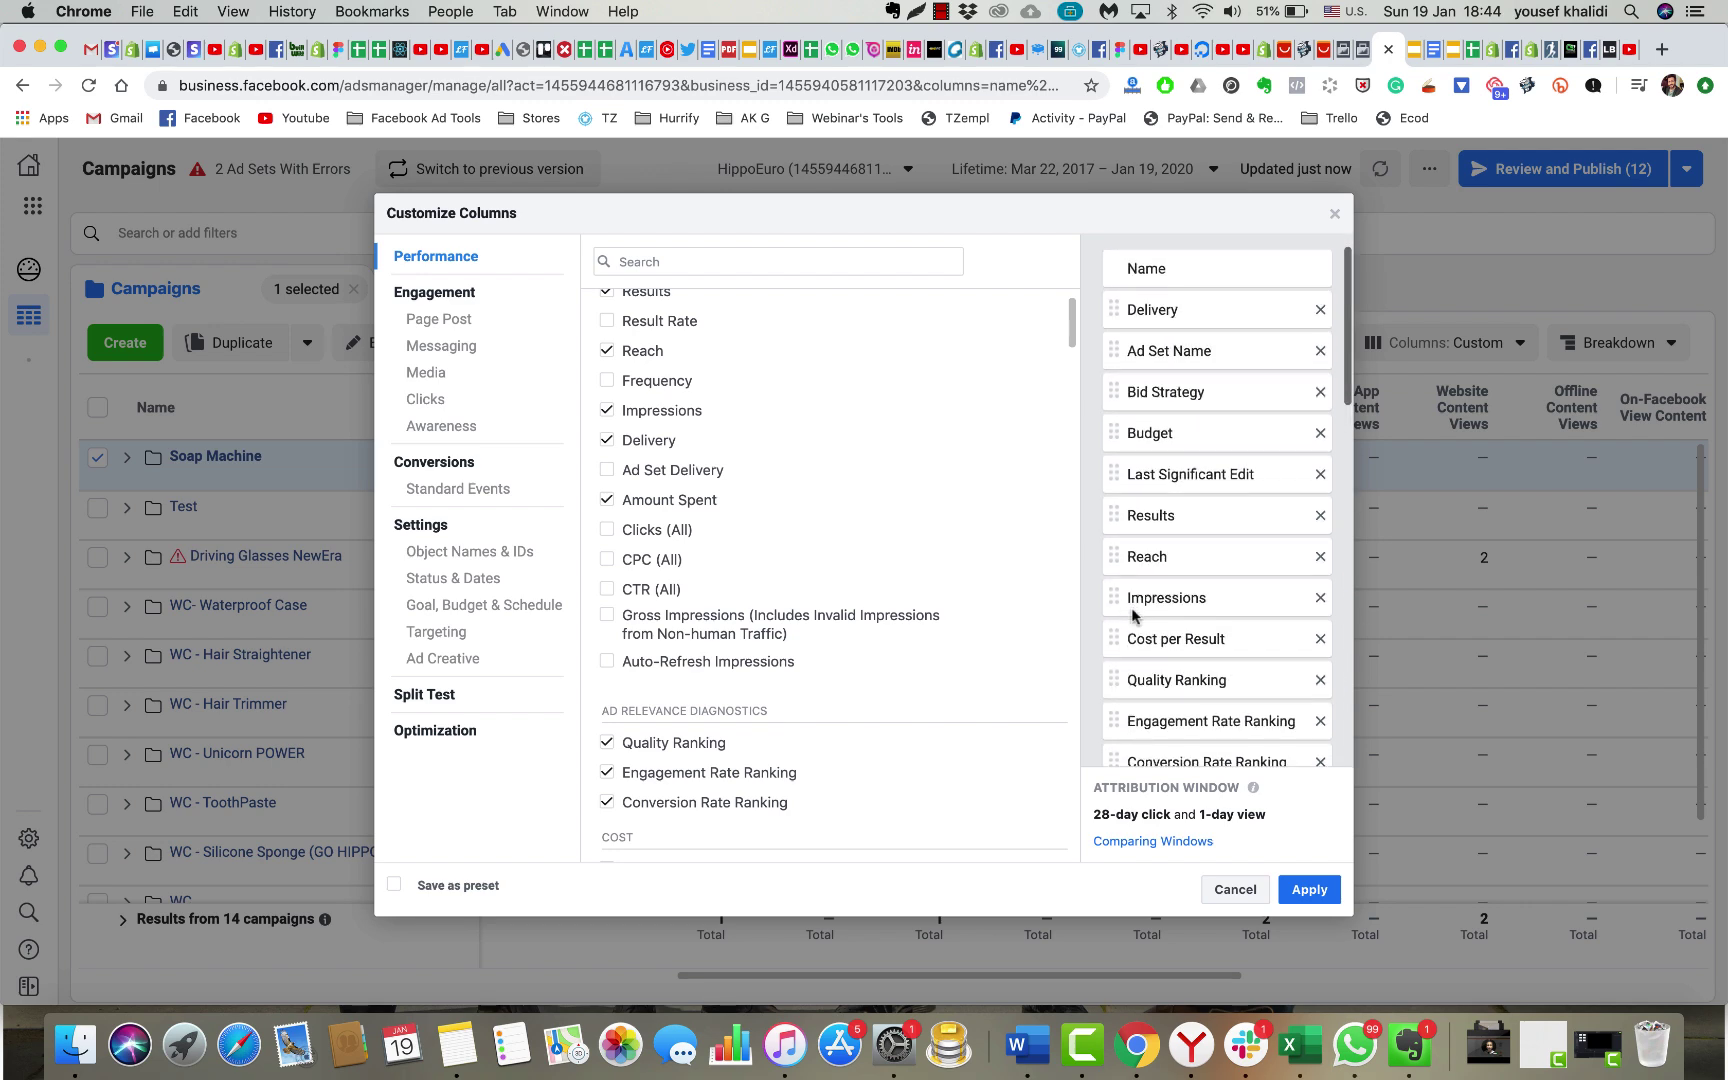
pyautogui.scroll(-2, 1290, 420)
pyautogui.click(1320, 324)
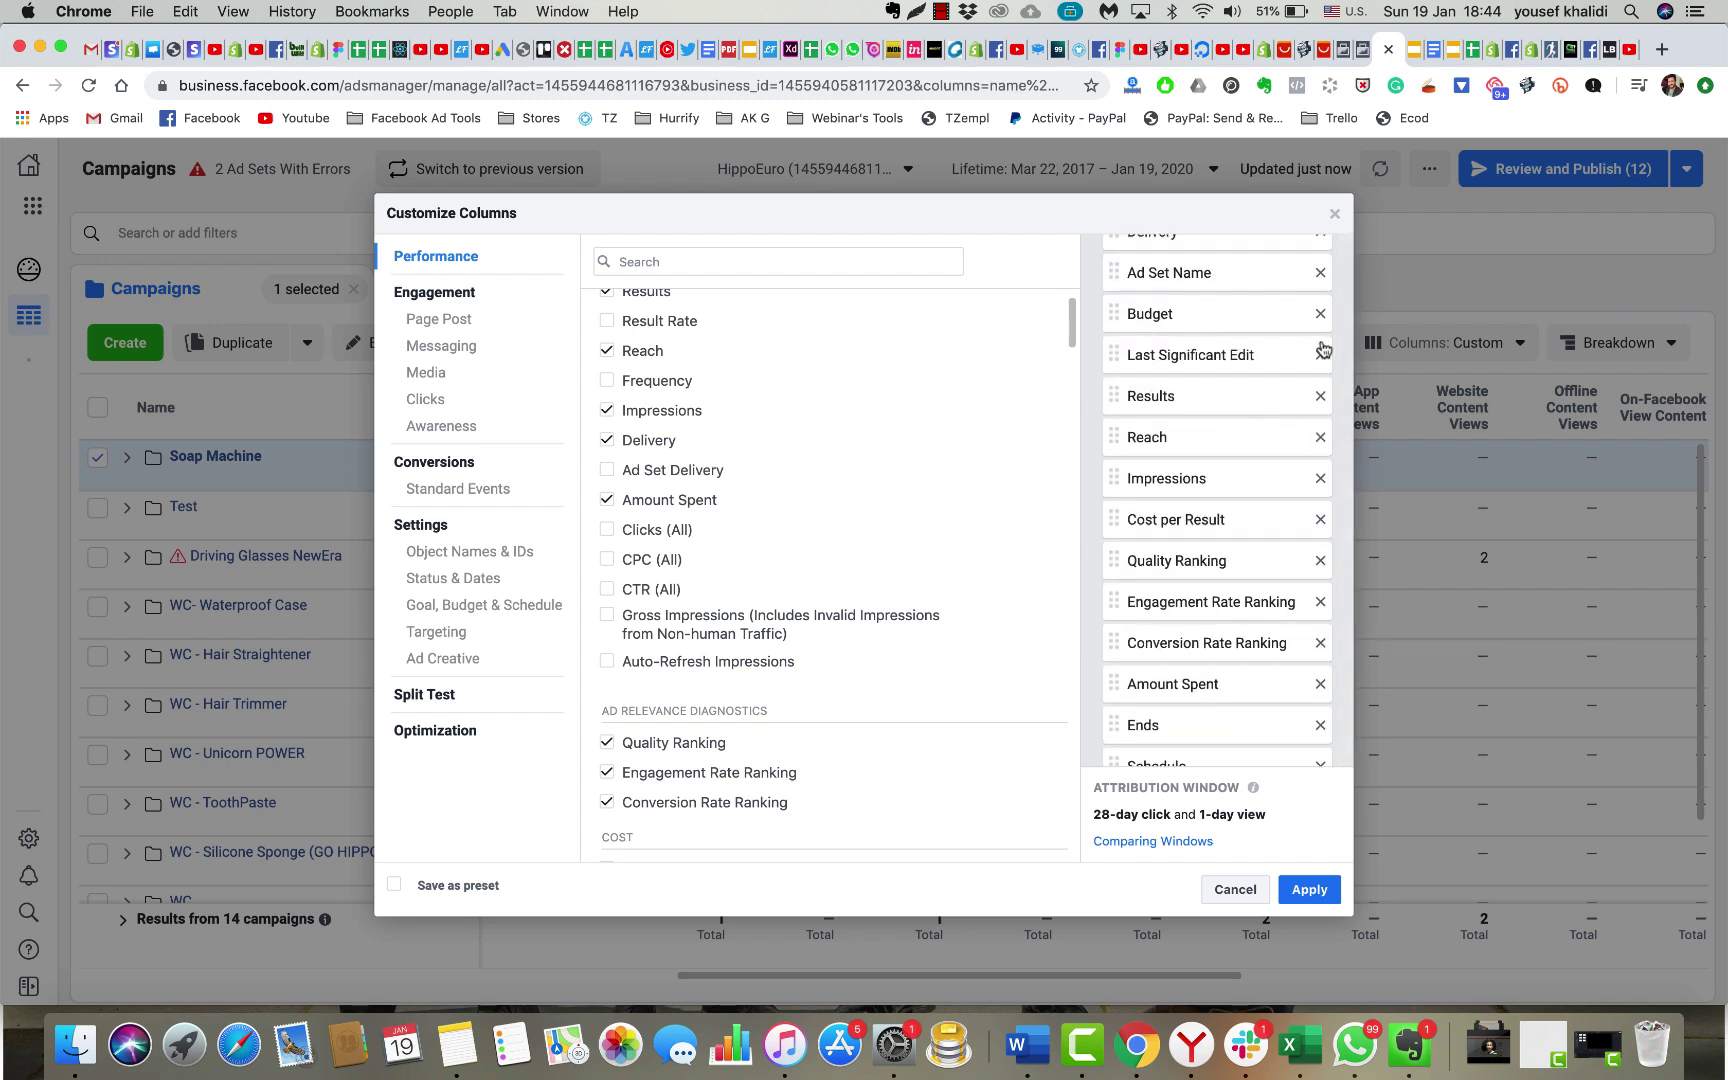
pyautogui.scroll(-2, 1316, 370)
pyautogui.click(1321, 306)
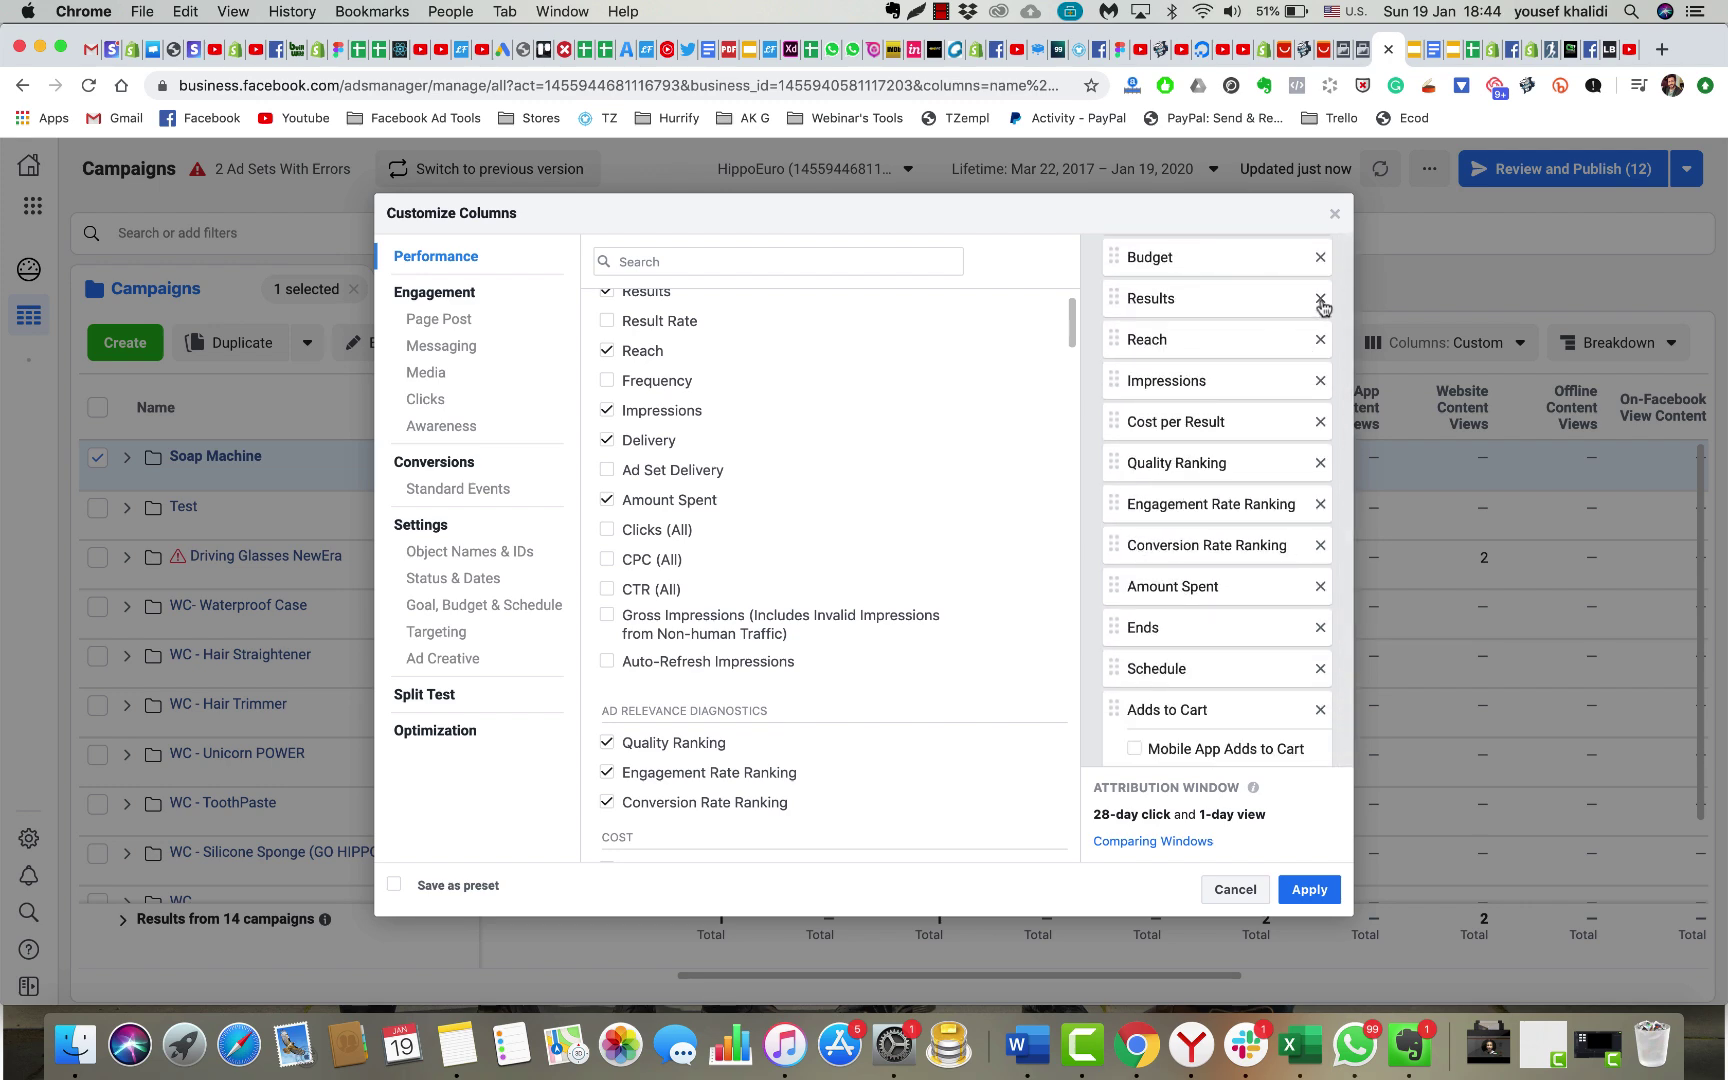
# Remove Quality Ranking, Engagement Rate Ranking and Conversion Rate Ranking from the selected columns
pyautogui.scroll(-2, 1318, 400)
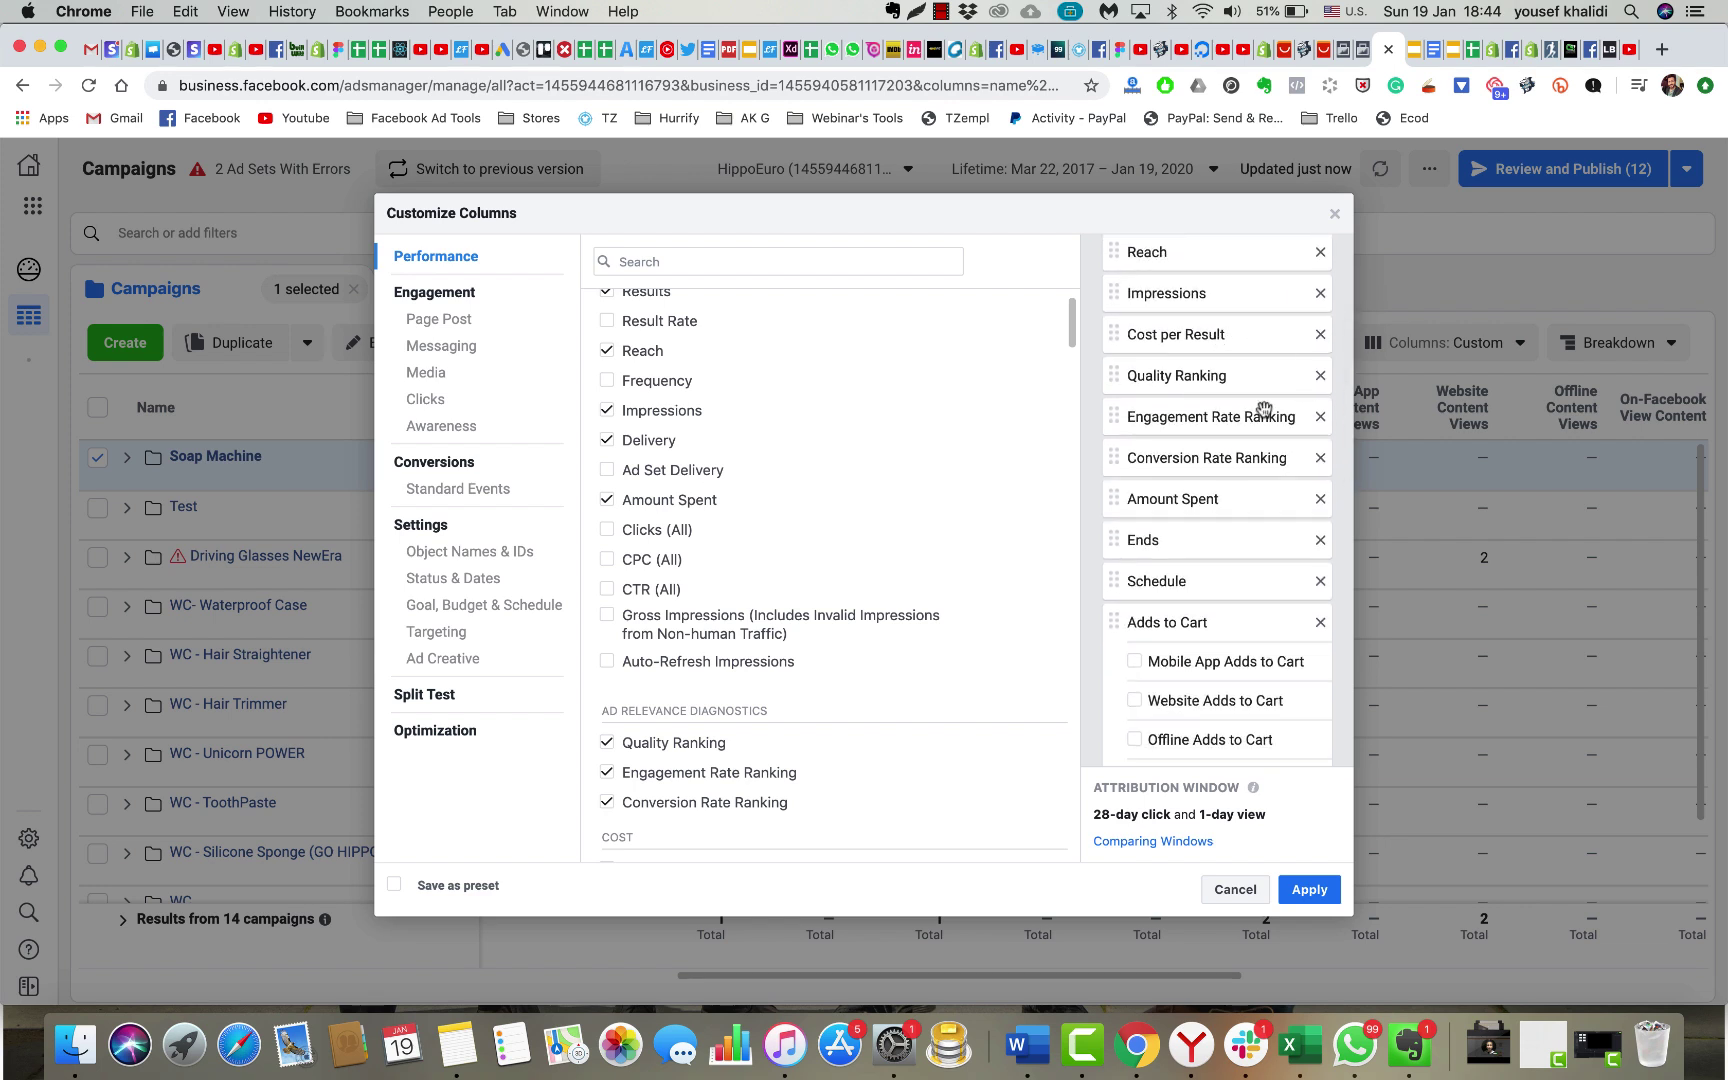
pyautogui.scroll(-1, 1265, 410)
pyautogui.click(1320, 341)
pyautogui.click(1320, 341)
pyautogui.click(1320, 341)
pyautogui.scroll(-1, 1226, 335)
pyautogui.scroll(-2, 1226, 335)
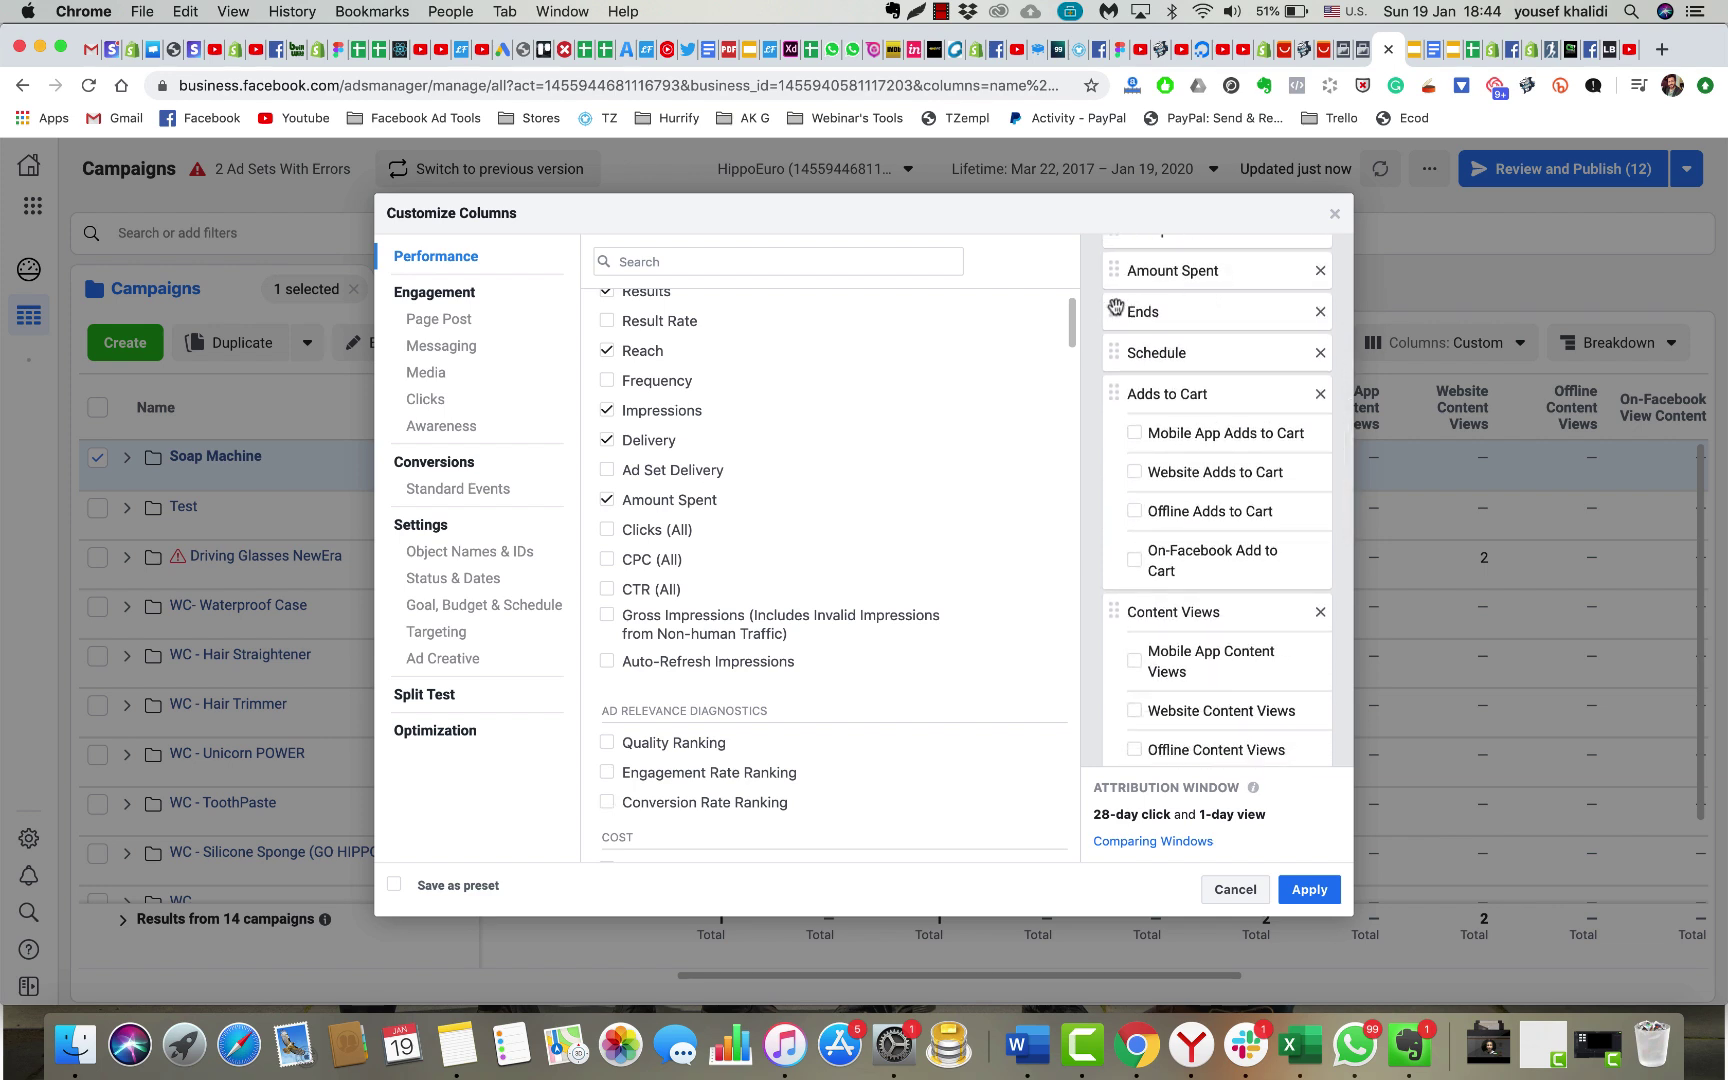
# Remove Ends and Schedule from the selected columns and review the rest of the list through Link Clicks
pyautogui.click(1320, 312)
pyautogui.click(1320, 312)
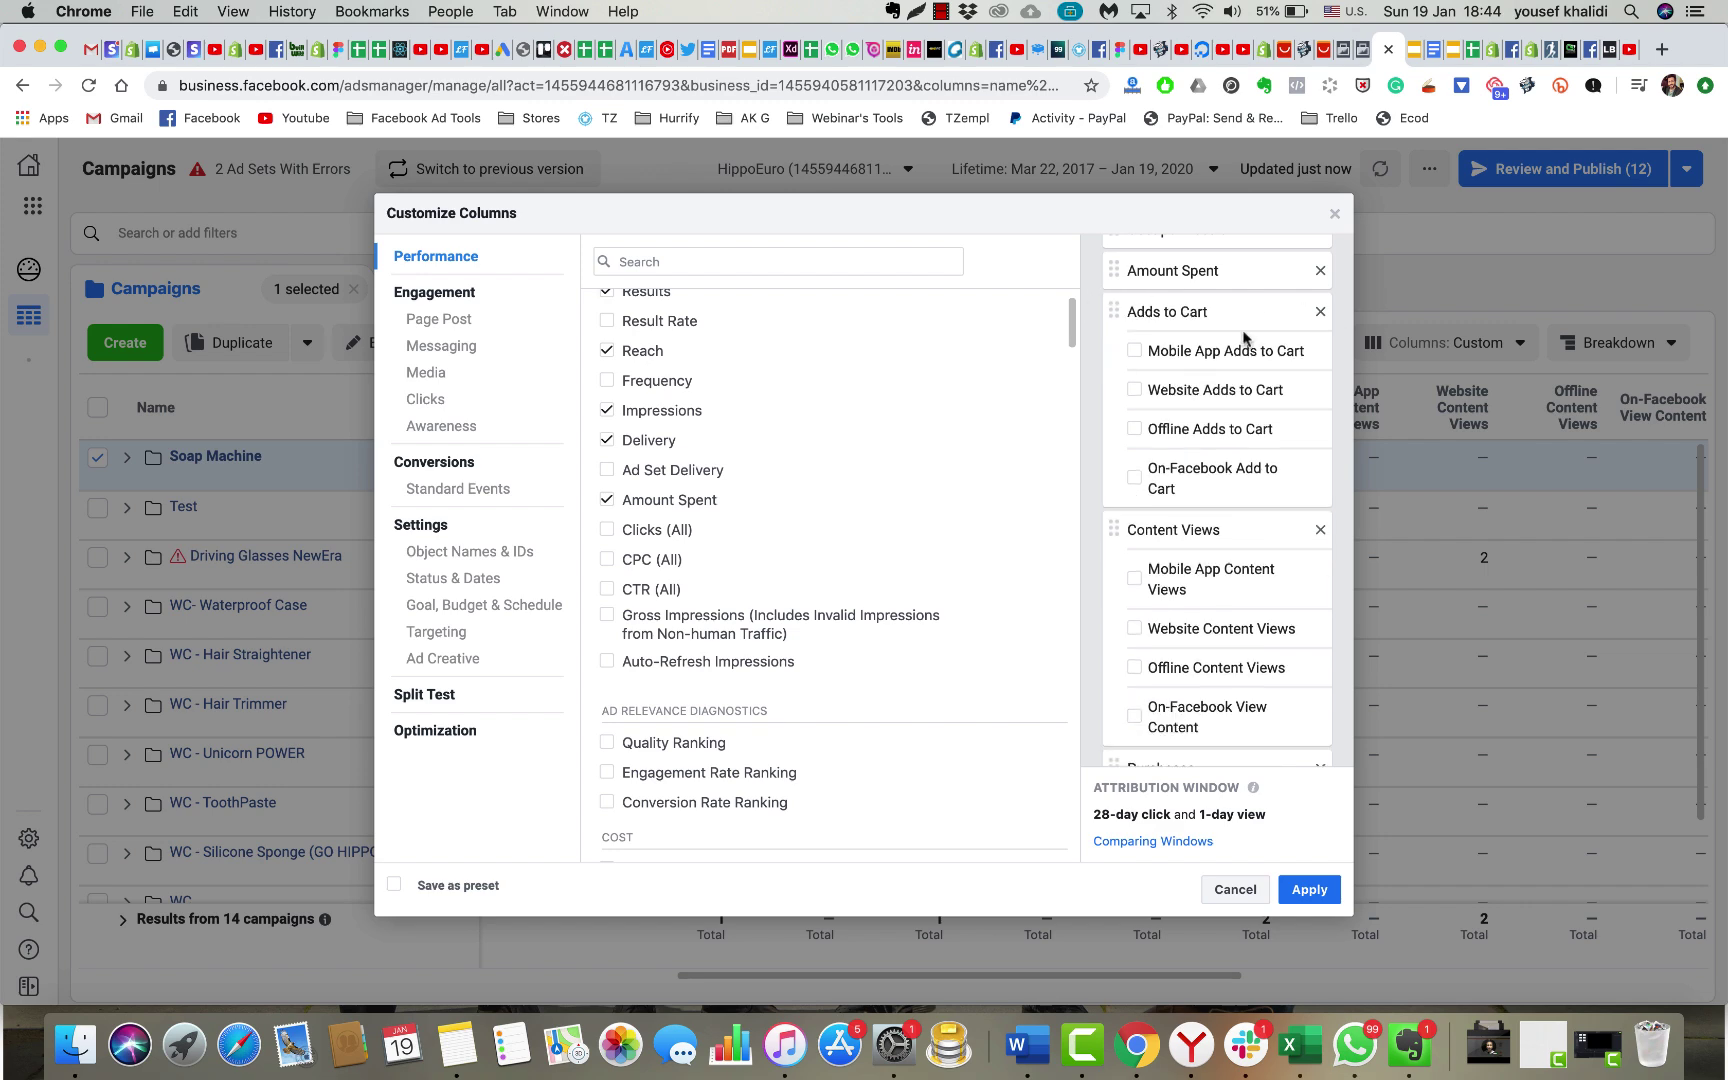
pyautogui.scroll(-10, 1250, 370)
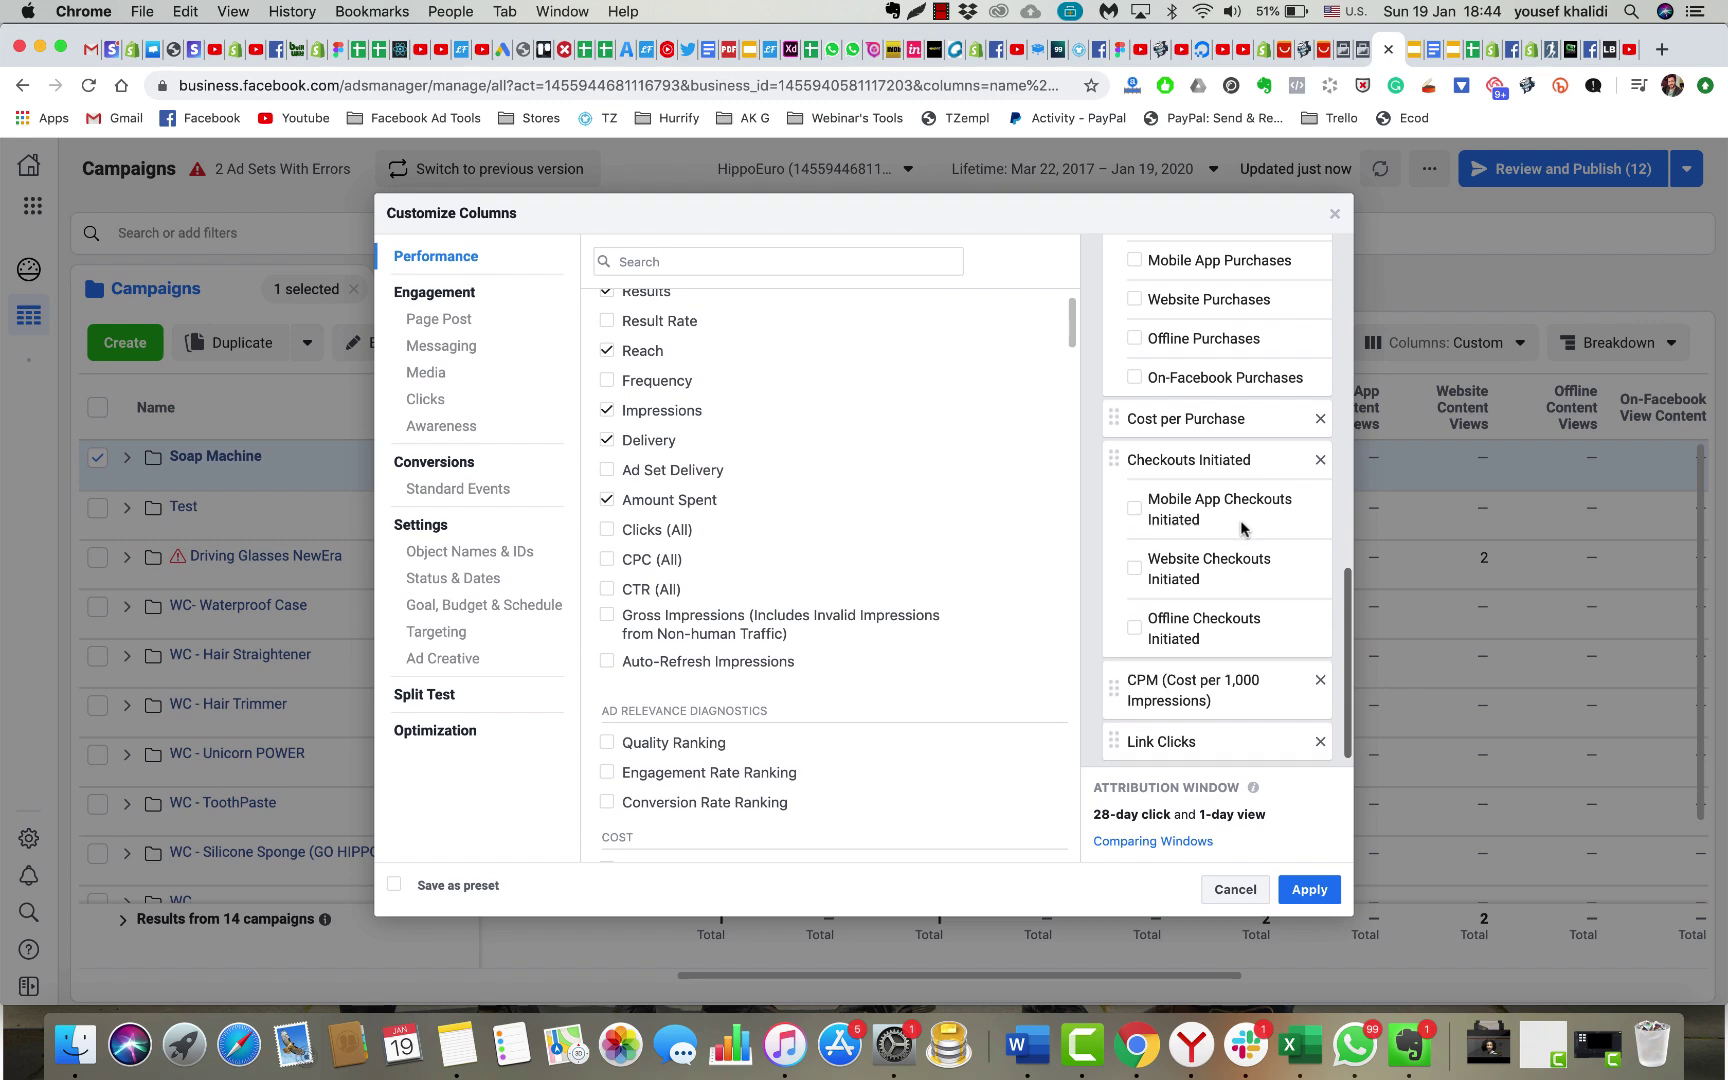
pyautogui.moveTo(1210, 736)
pyautogui.mouseDown()
pyautogui.moveTo(1200, 247)
pyautogui.moveTo(1207, 752)
pyautogui.moveTo(1211, 725)
pyautogui.mouseUp()
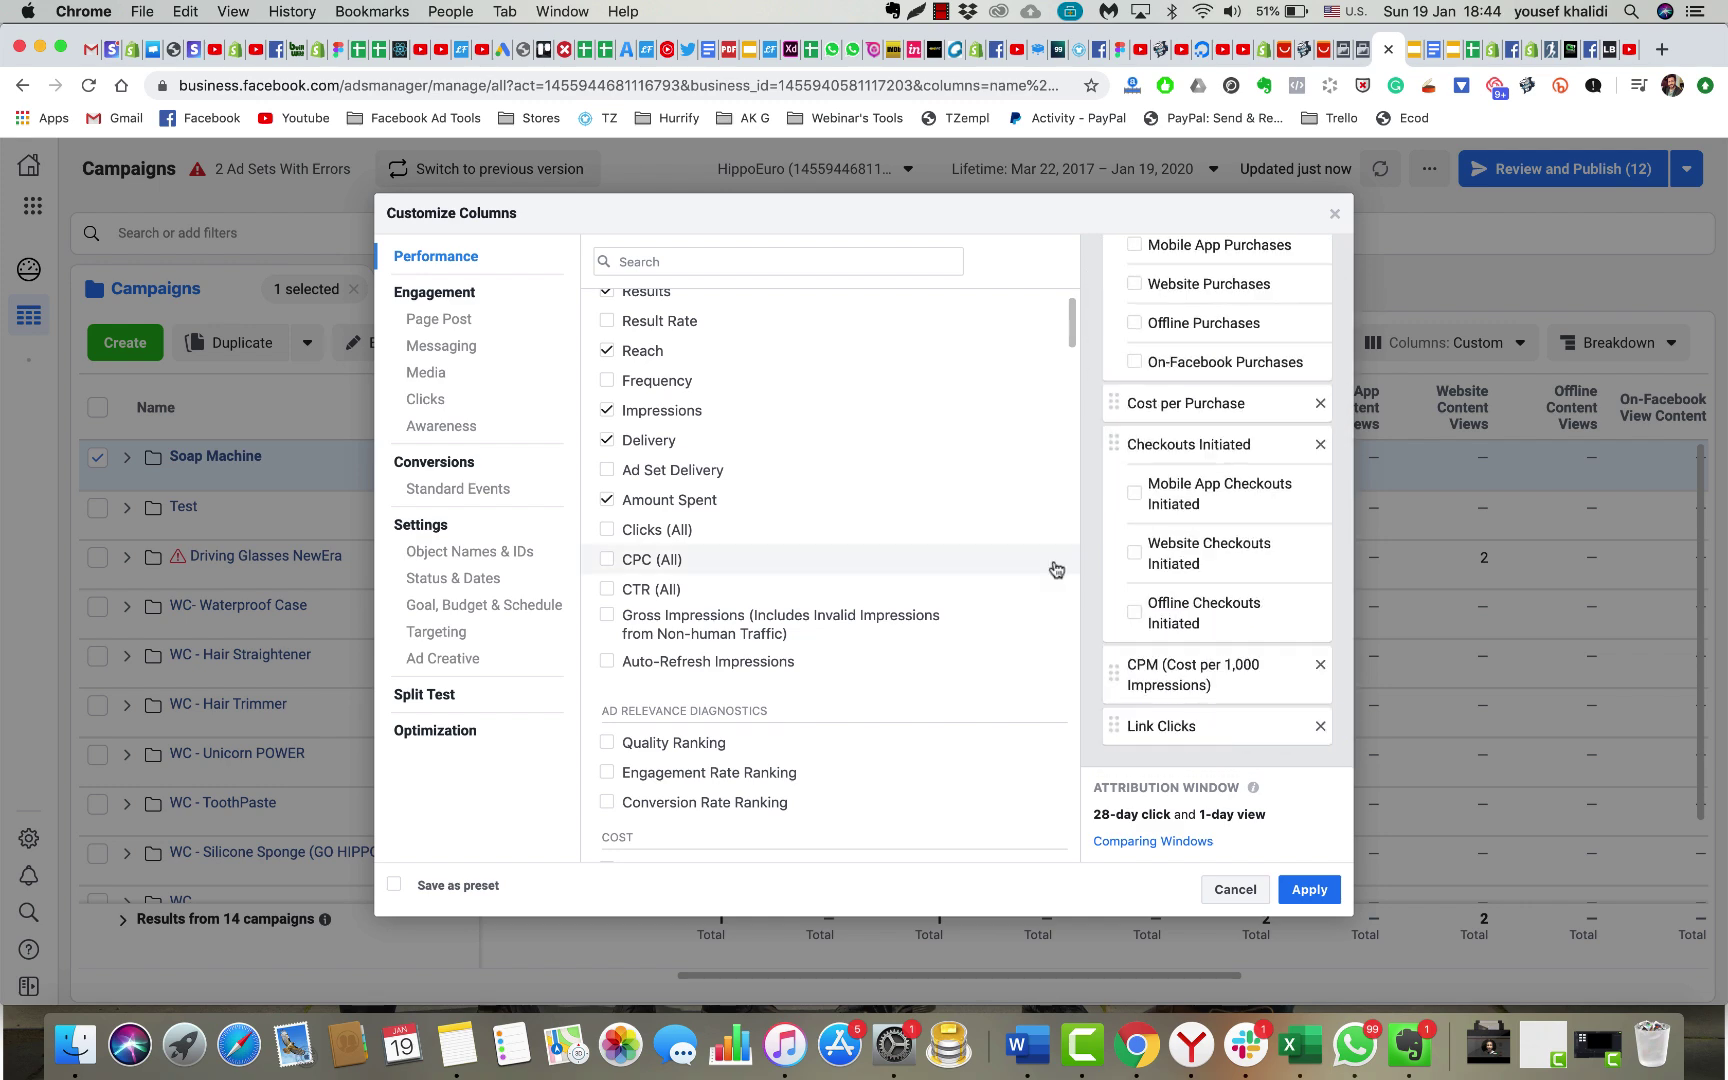
# Save the column selection as a preset named "custom" followed by the account owner's first name, and apply it to the campaigns table
pyautogui.scroll(-2, 883, 721)
pyautogui.click(481, 886)
pyautogui.click(592, 887)
pyautogui.write('customYousef')
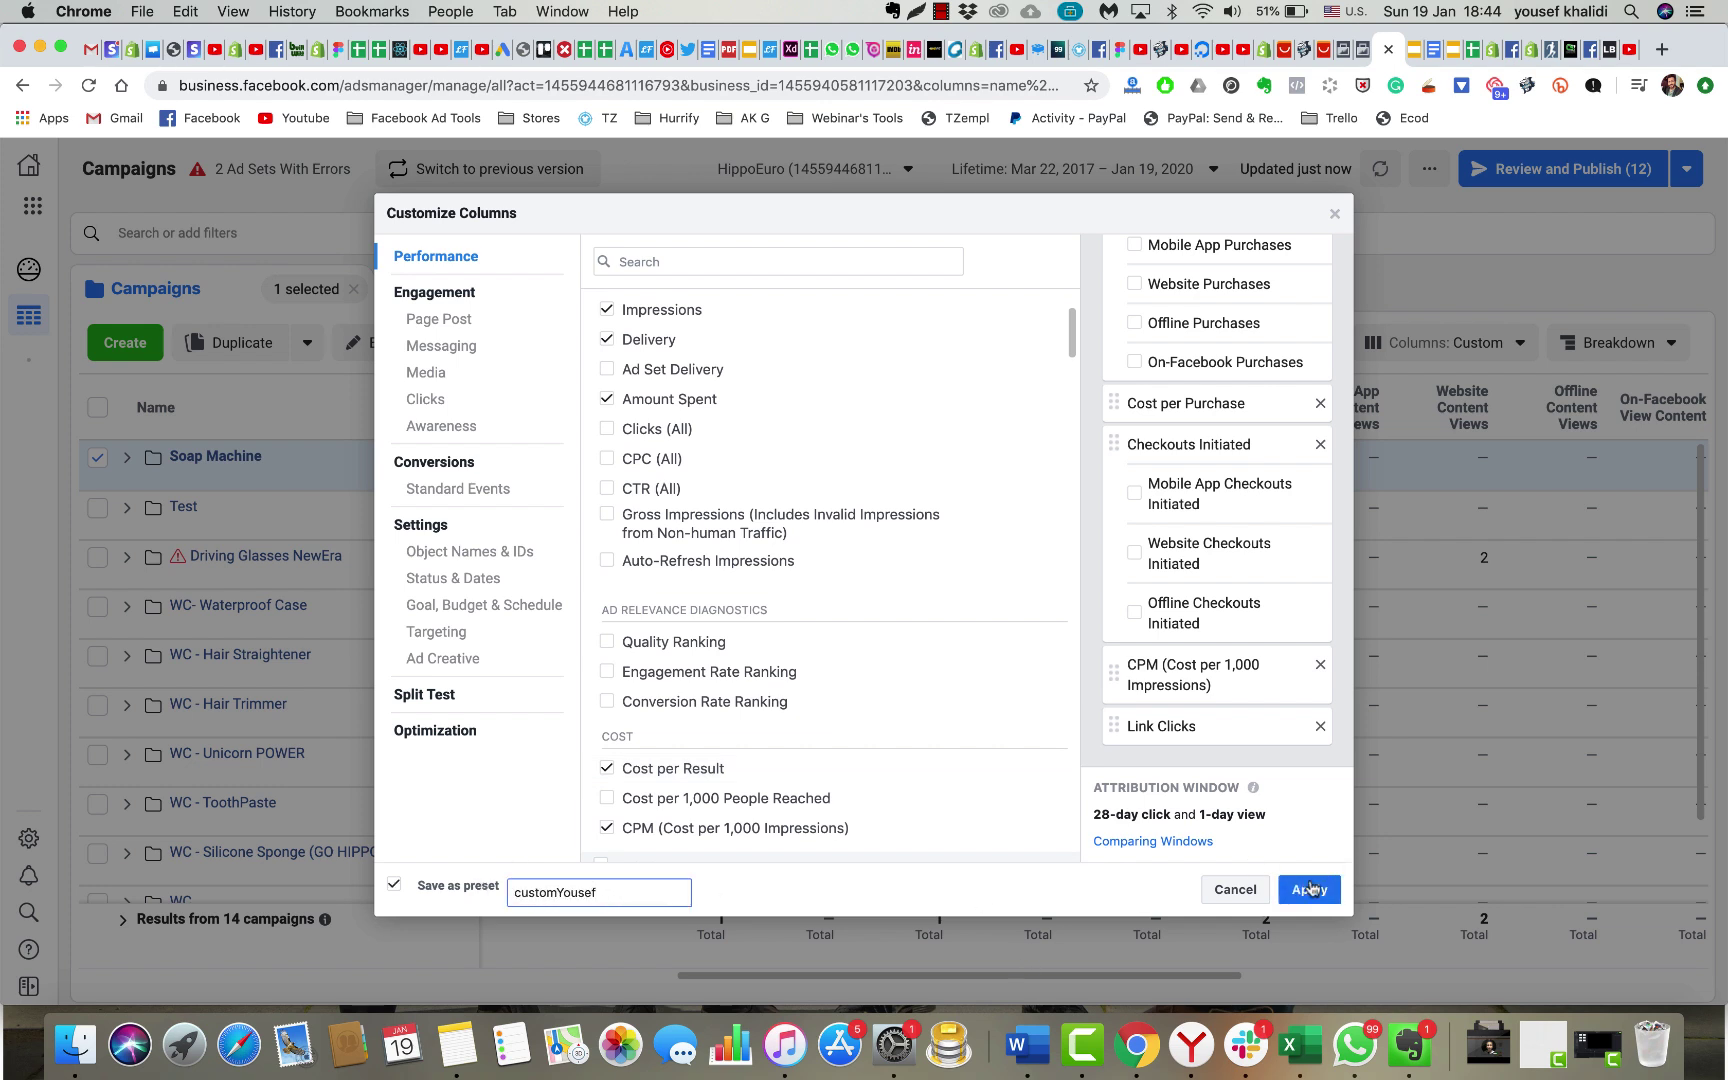
pyautogui.click(1310, 889)
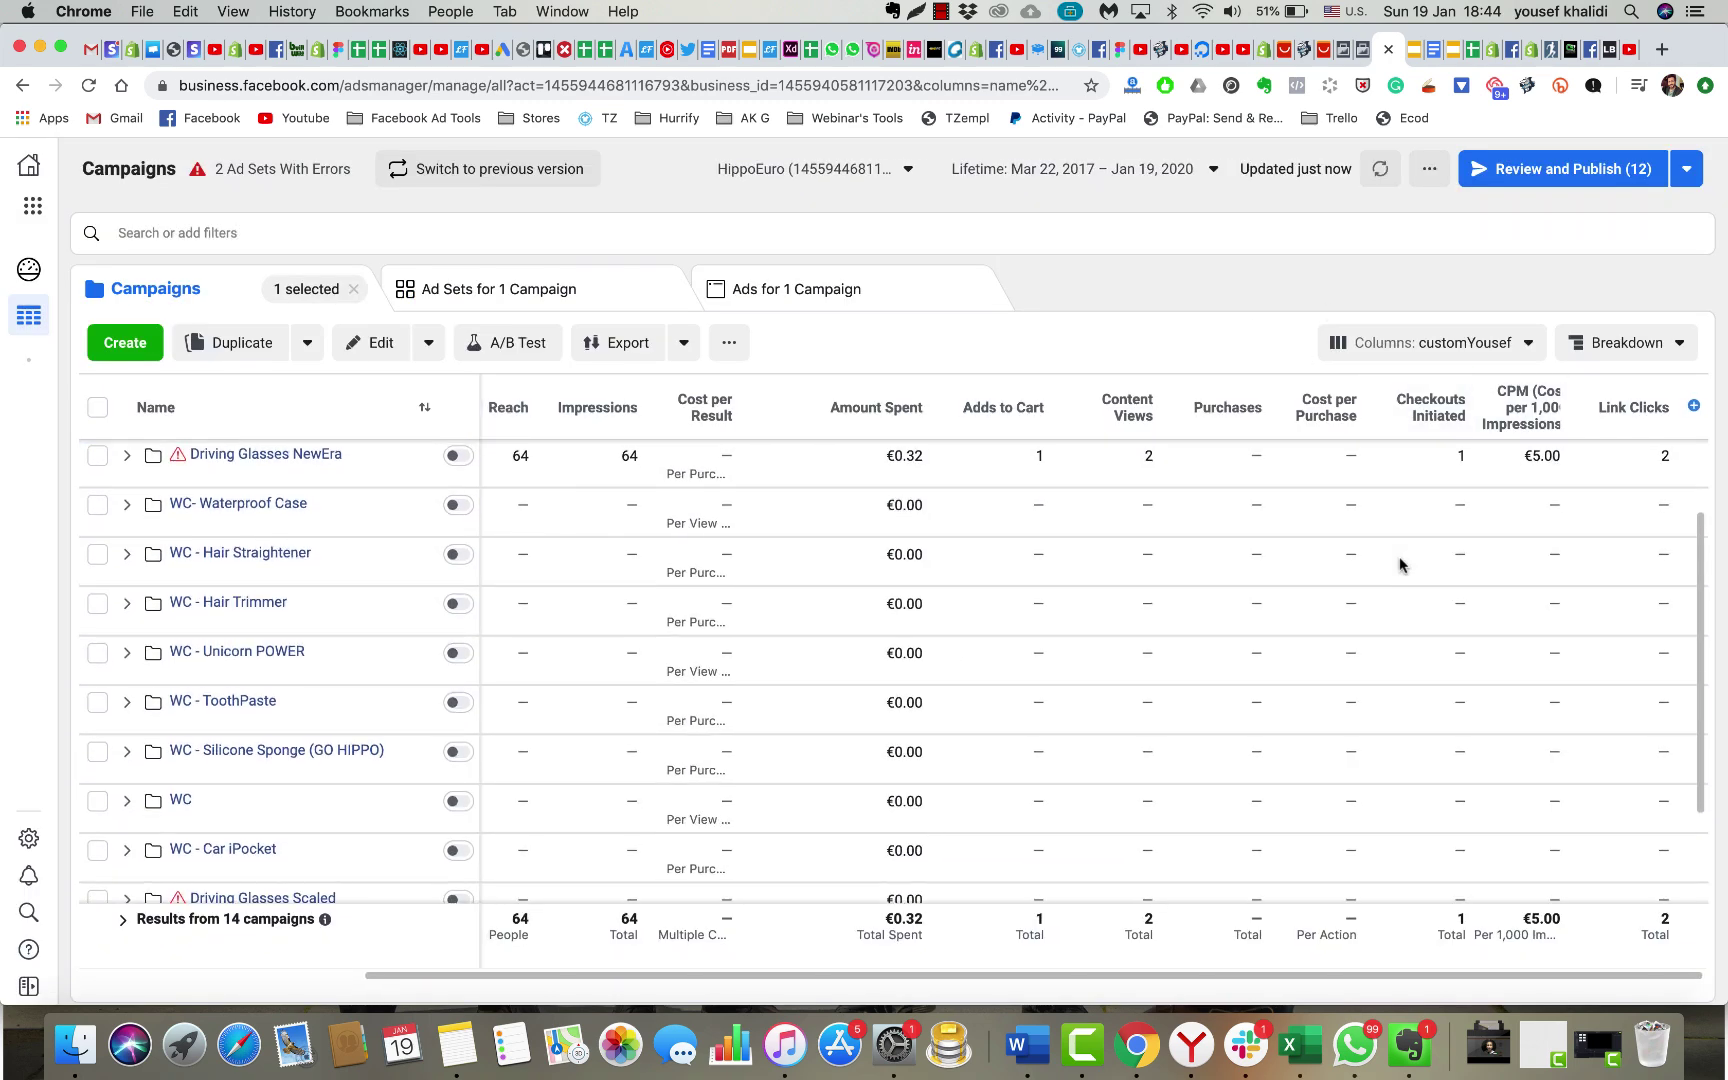
# Check the saved preset among the column presets and examine the campaign table's columns from Delivery to Link Clicks
pyautogui.click(1467, 340)
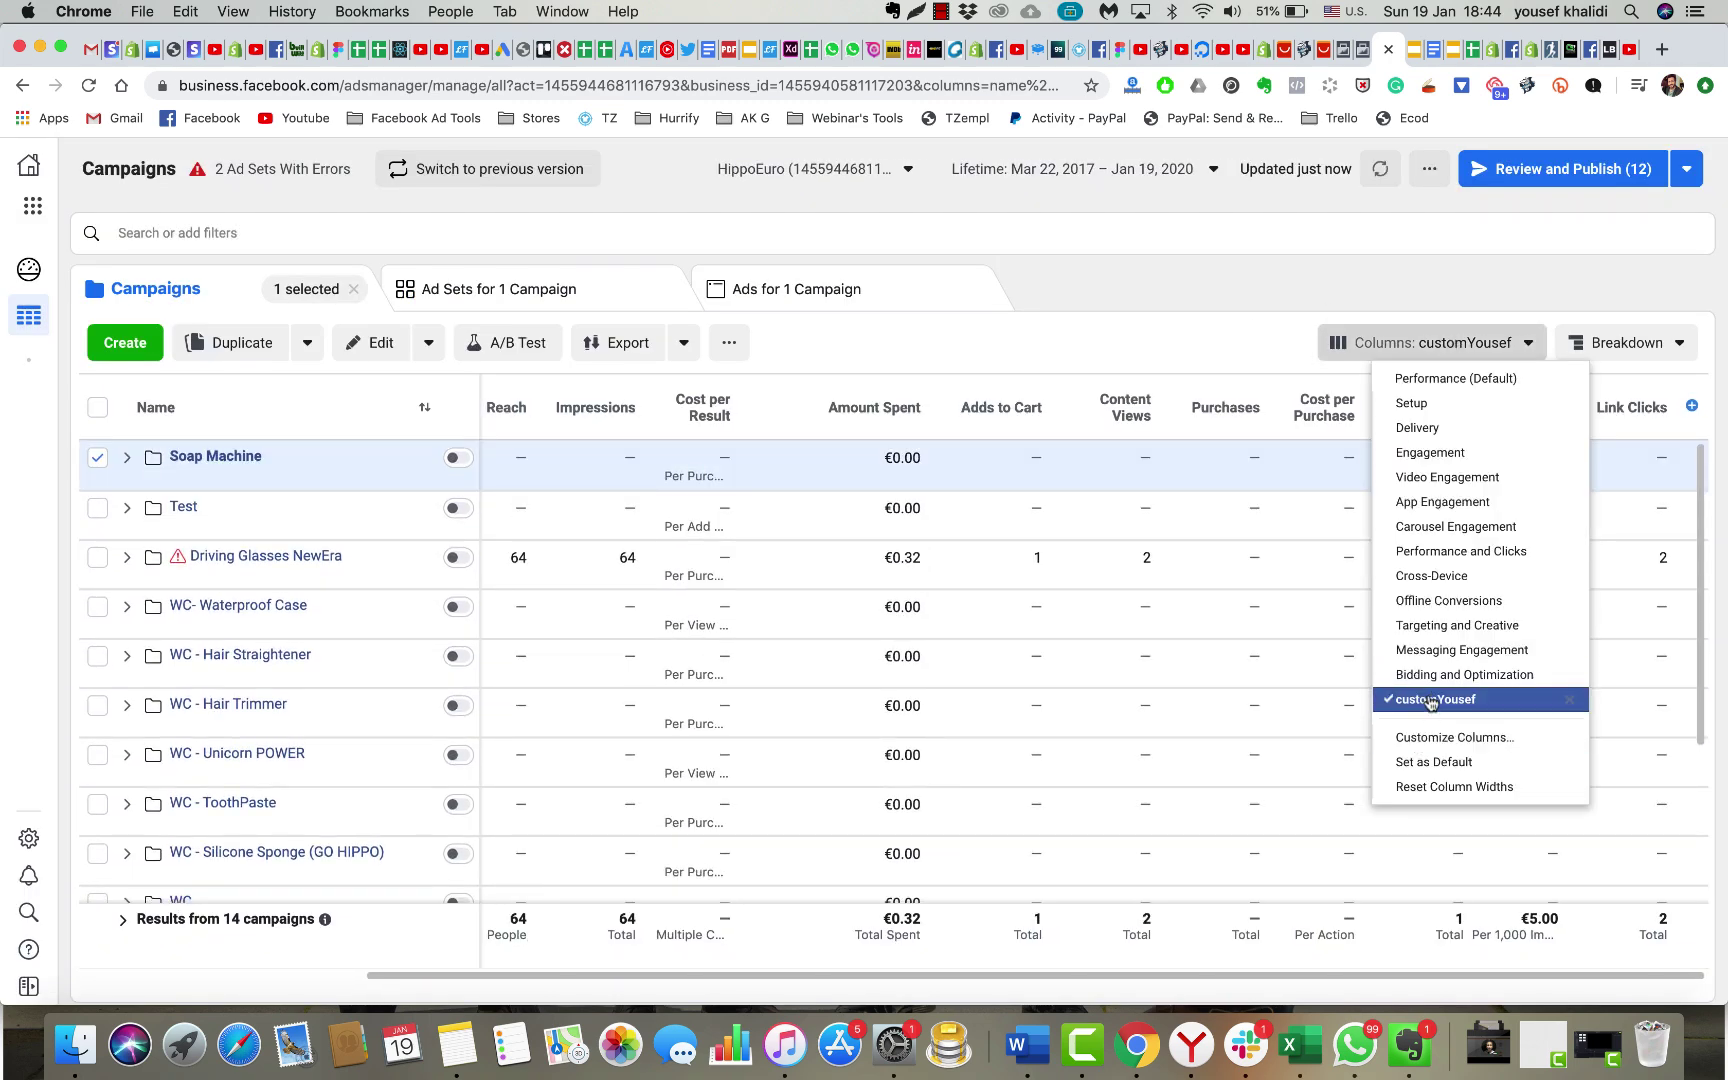
pyautogui.click(1195, 340)
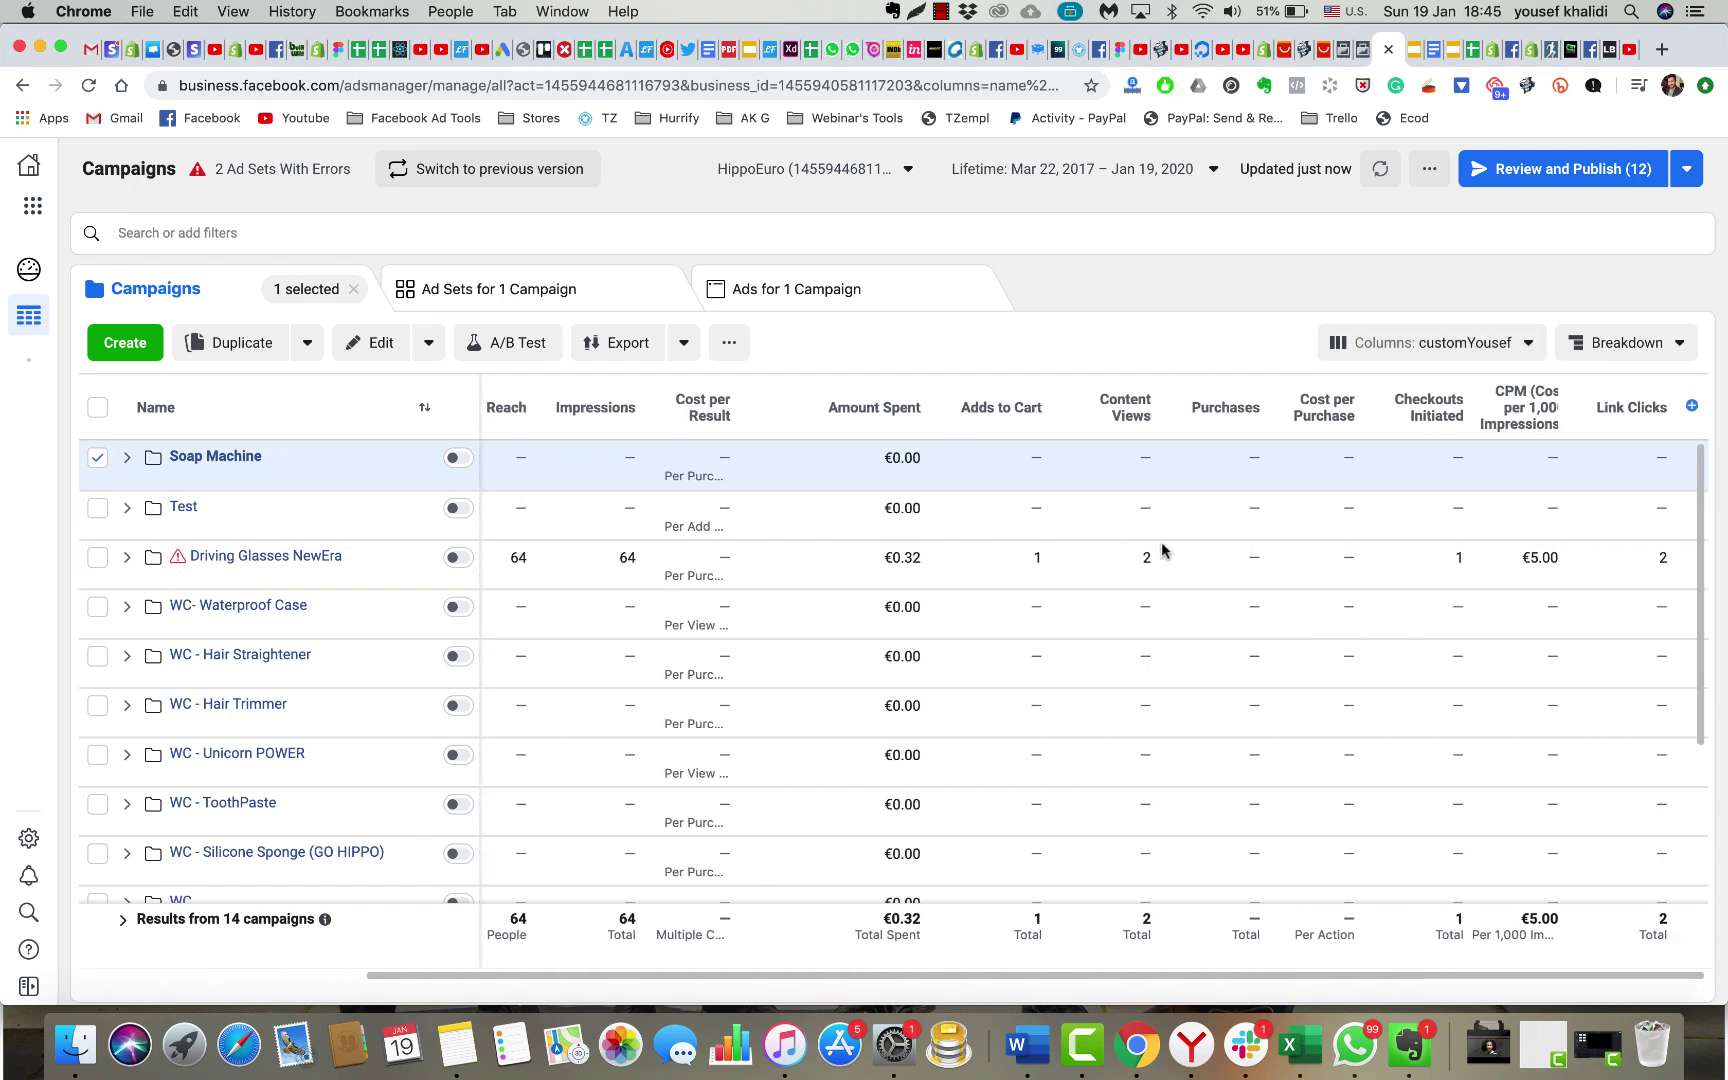
pyautogui.moveTo(1570, 449)
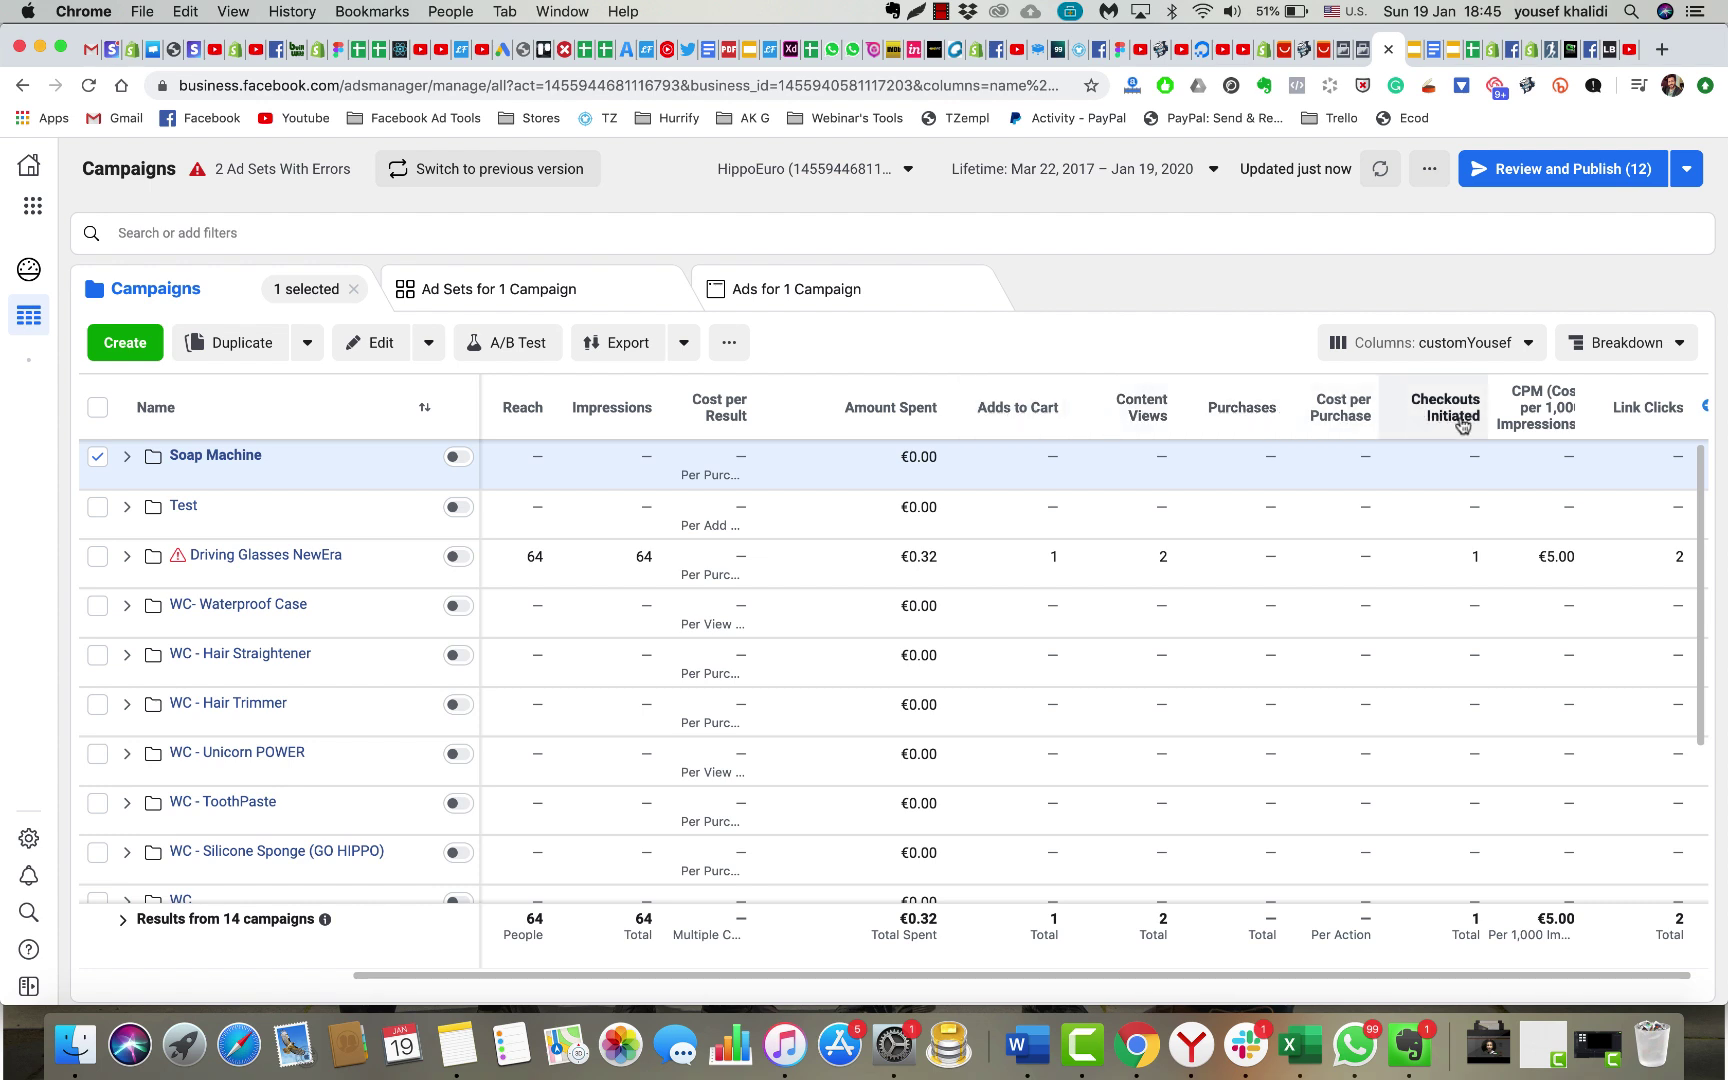
pyautogui.hscroll(-1, 940, 522)
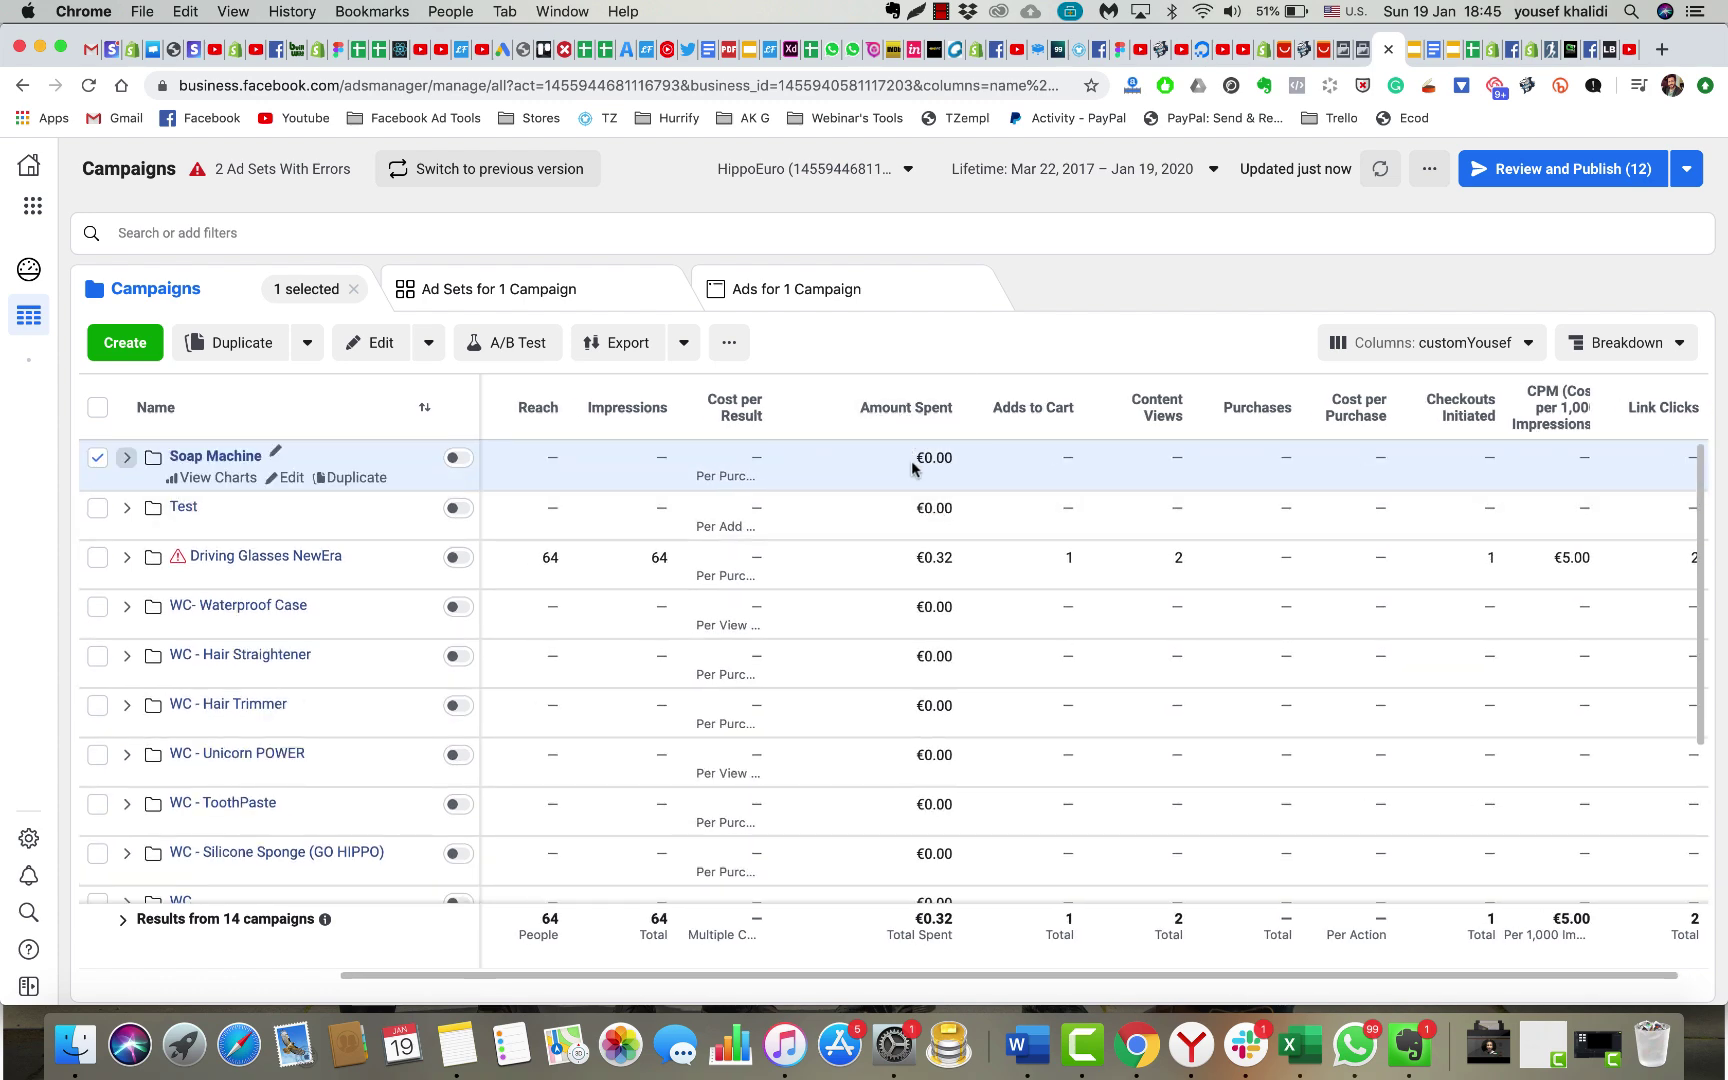
pyautogui.hscroll(-5, 913, 478)
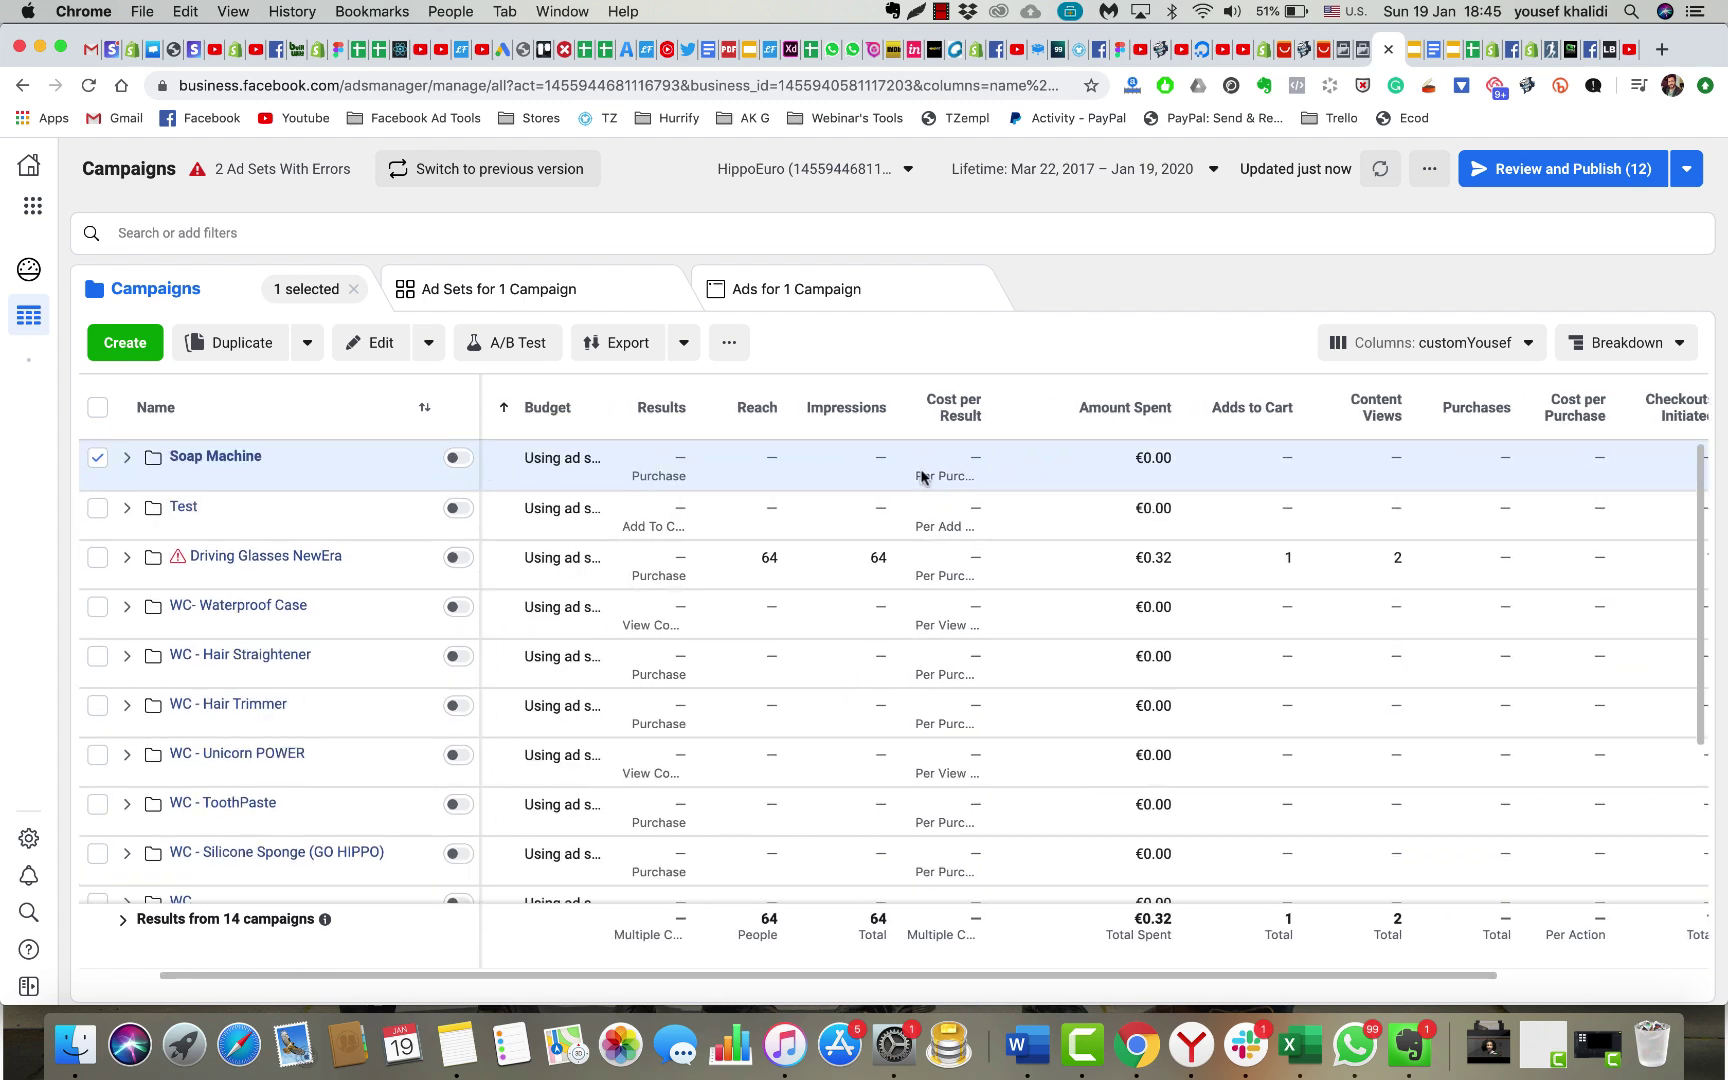
pyautogui.hscroll(-2, 1025, 493)
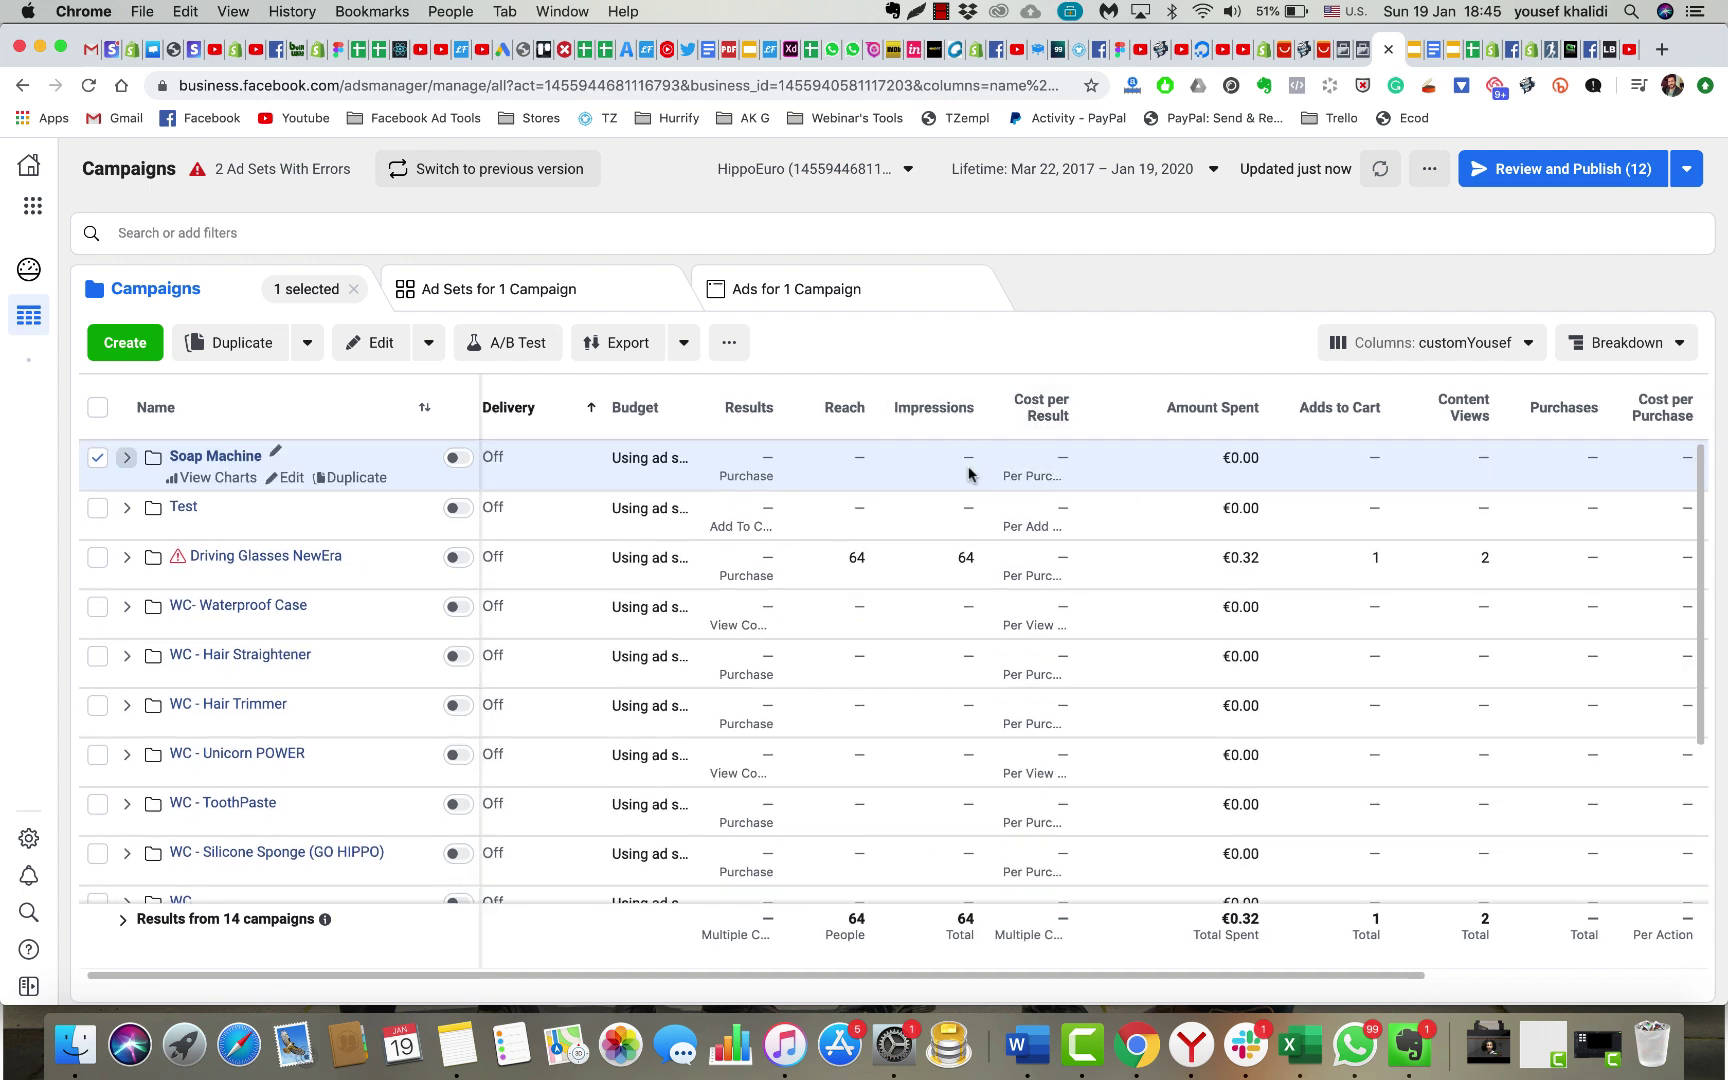
pyautogui.hscroll(5, 860, 468)
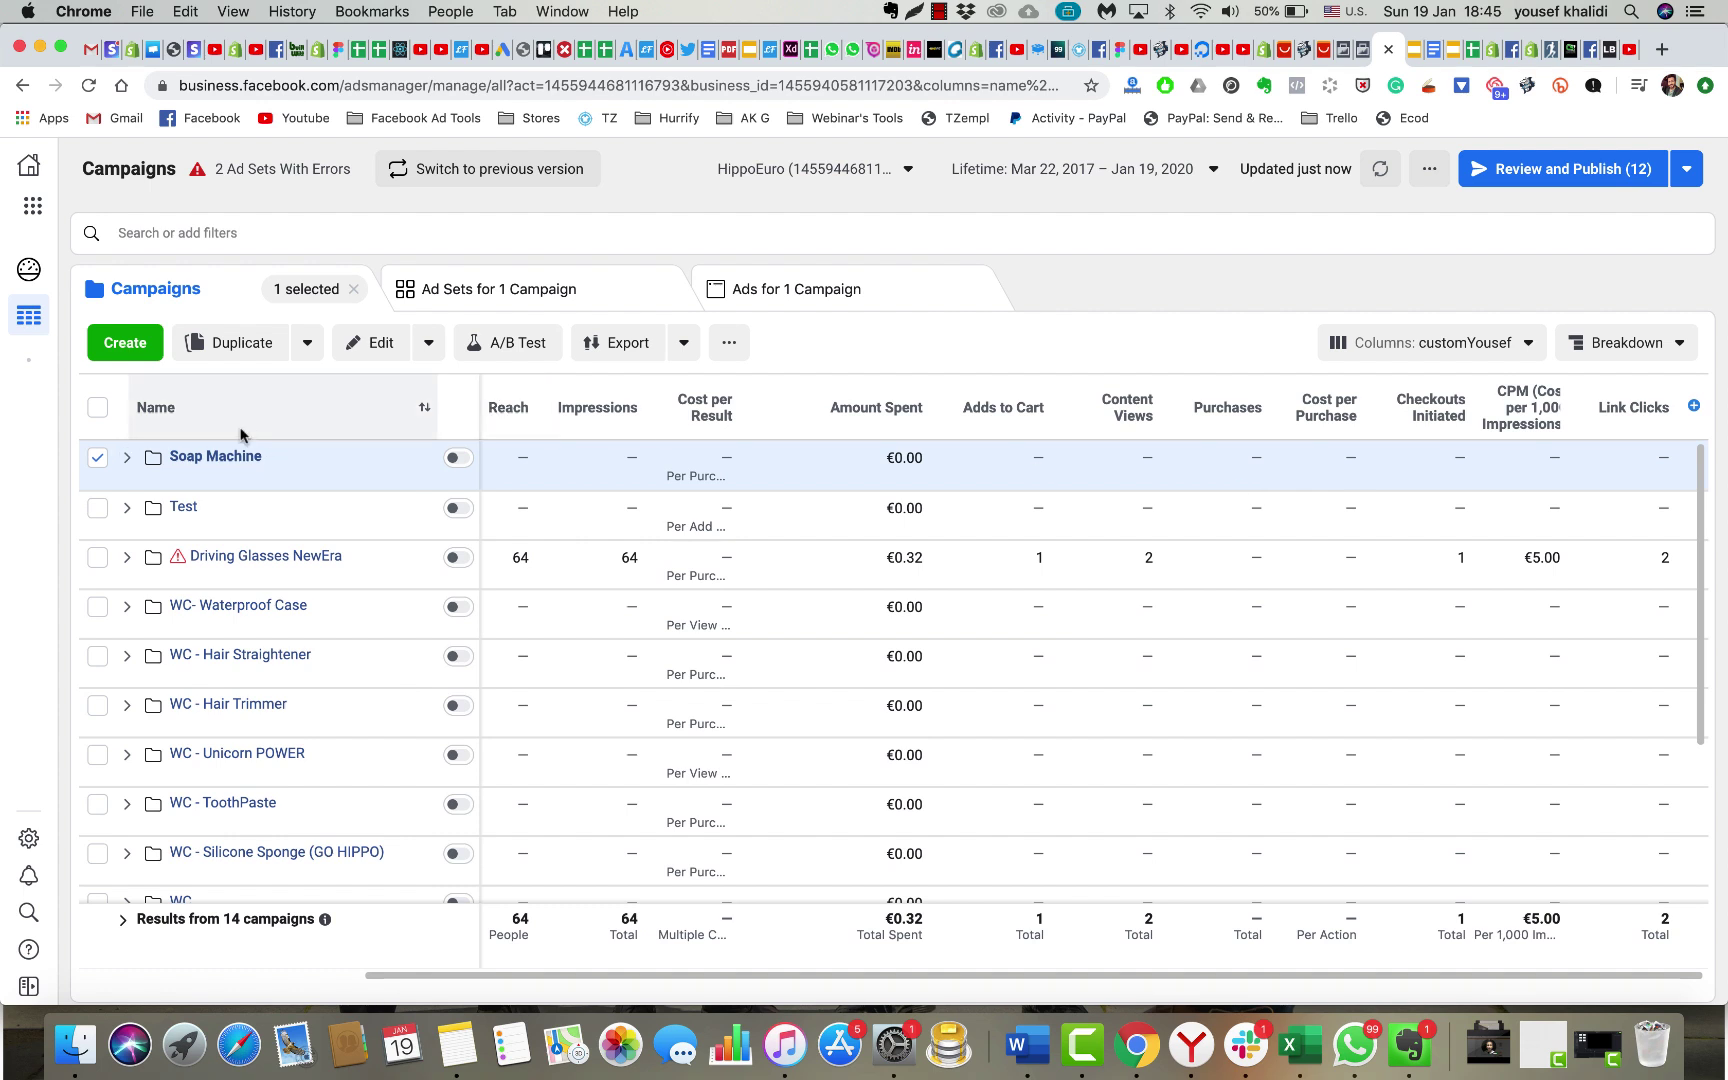
# Open the Soap Machine campaign's ad sets and examine their columns from Delivery and Budget through CPM and Link Clicks
pyautogui.click(225, 457)
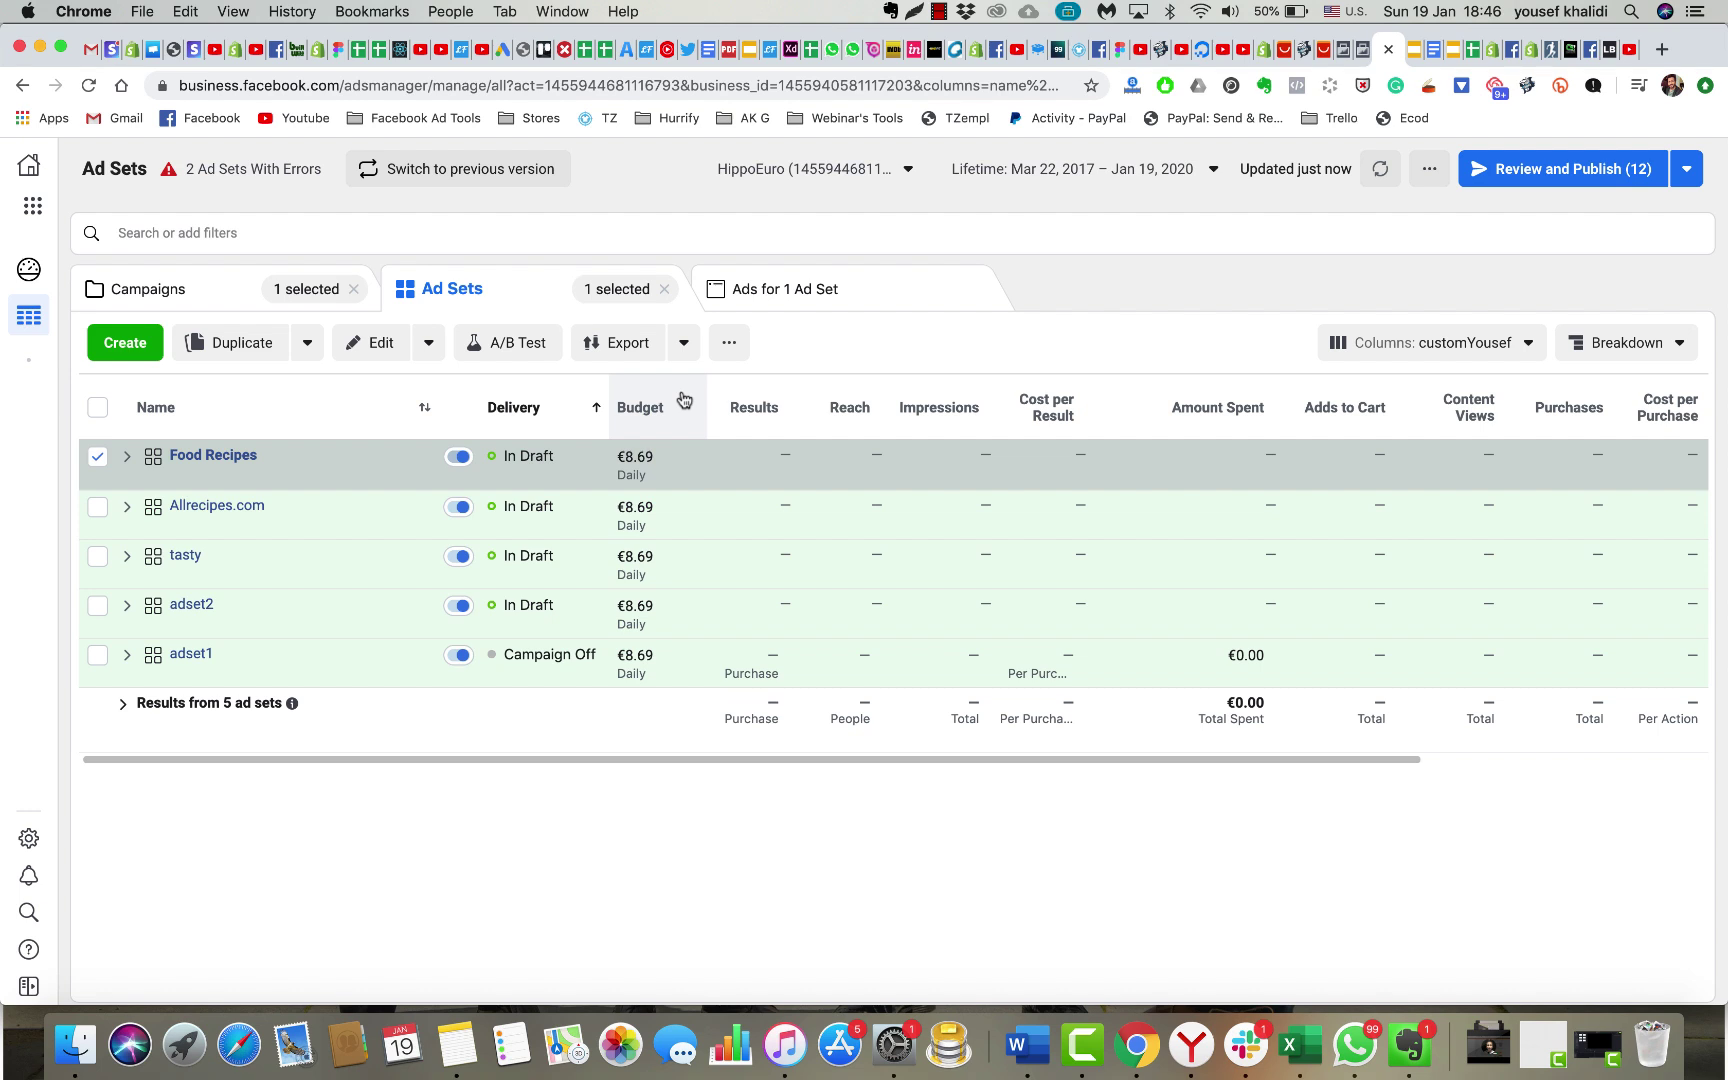
pyautogui.hscroll(3, 933, 667)
pyautogui.hscroll(-3, 933, 667)
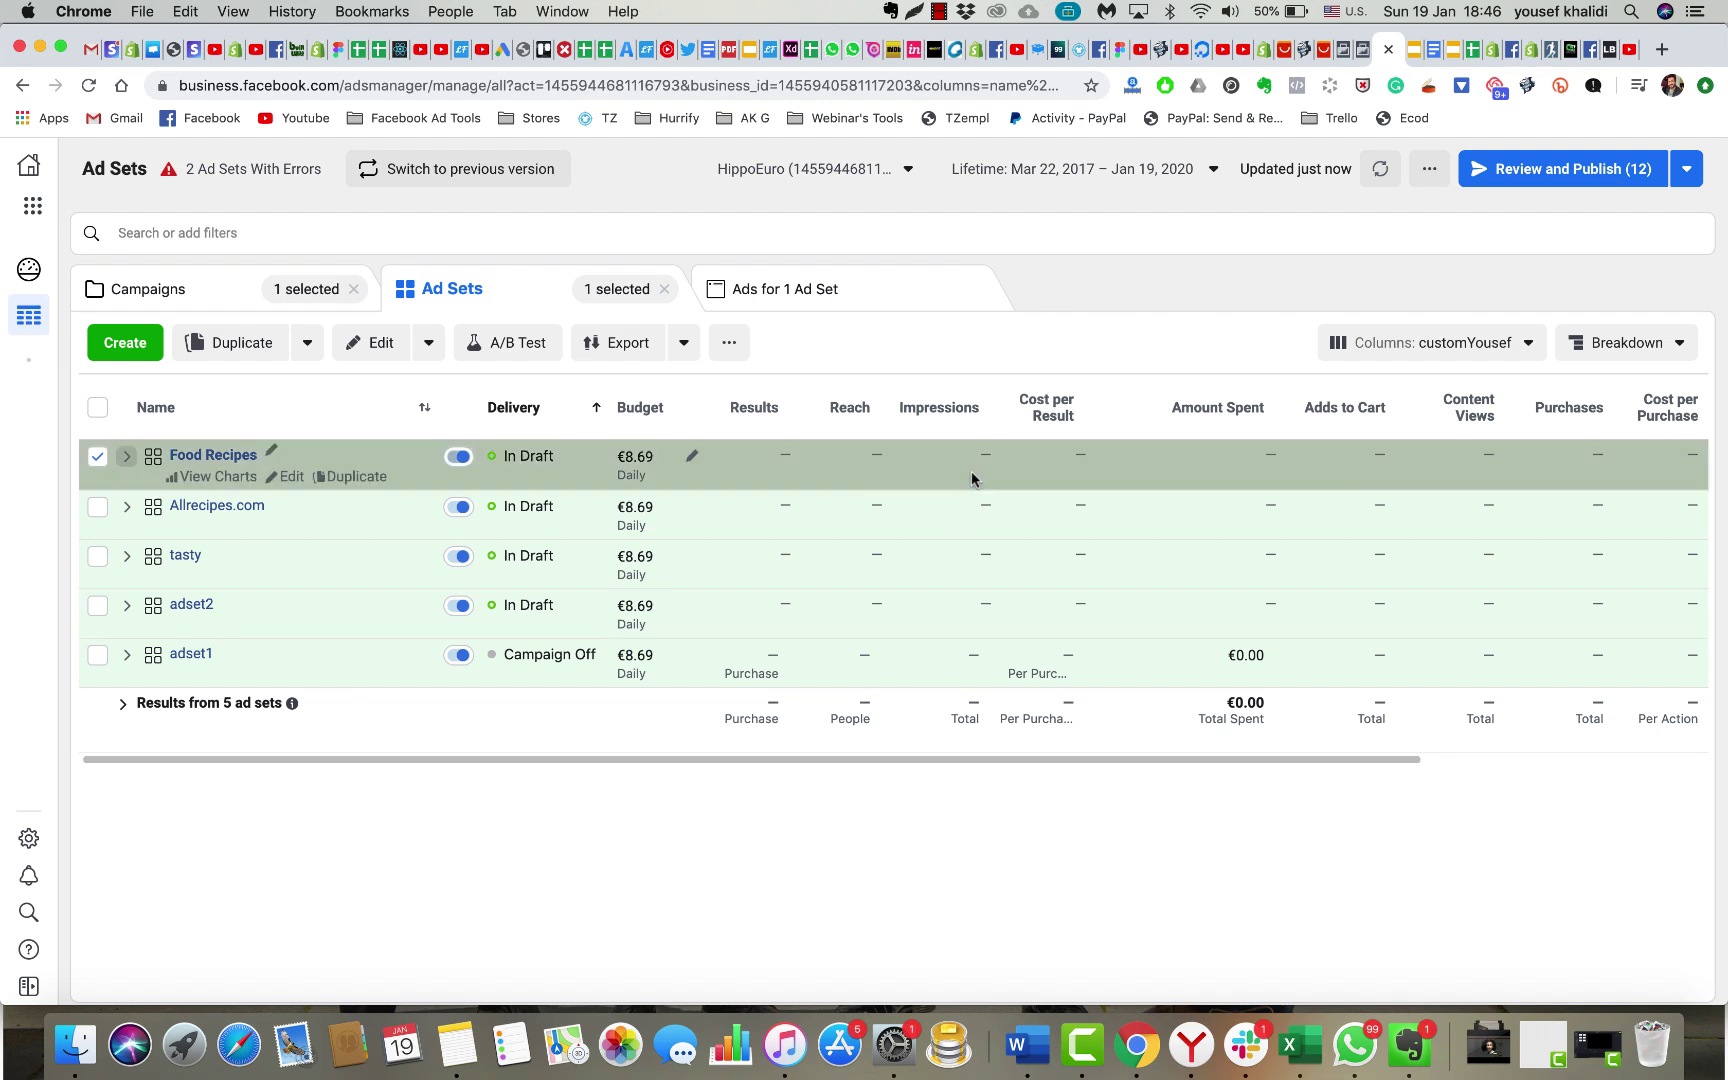
pyautogui.hscroll(3, 946, 480)
pyautogui.hscroll(-3, 946, 480)
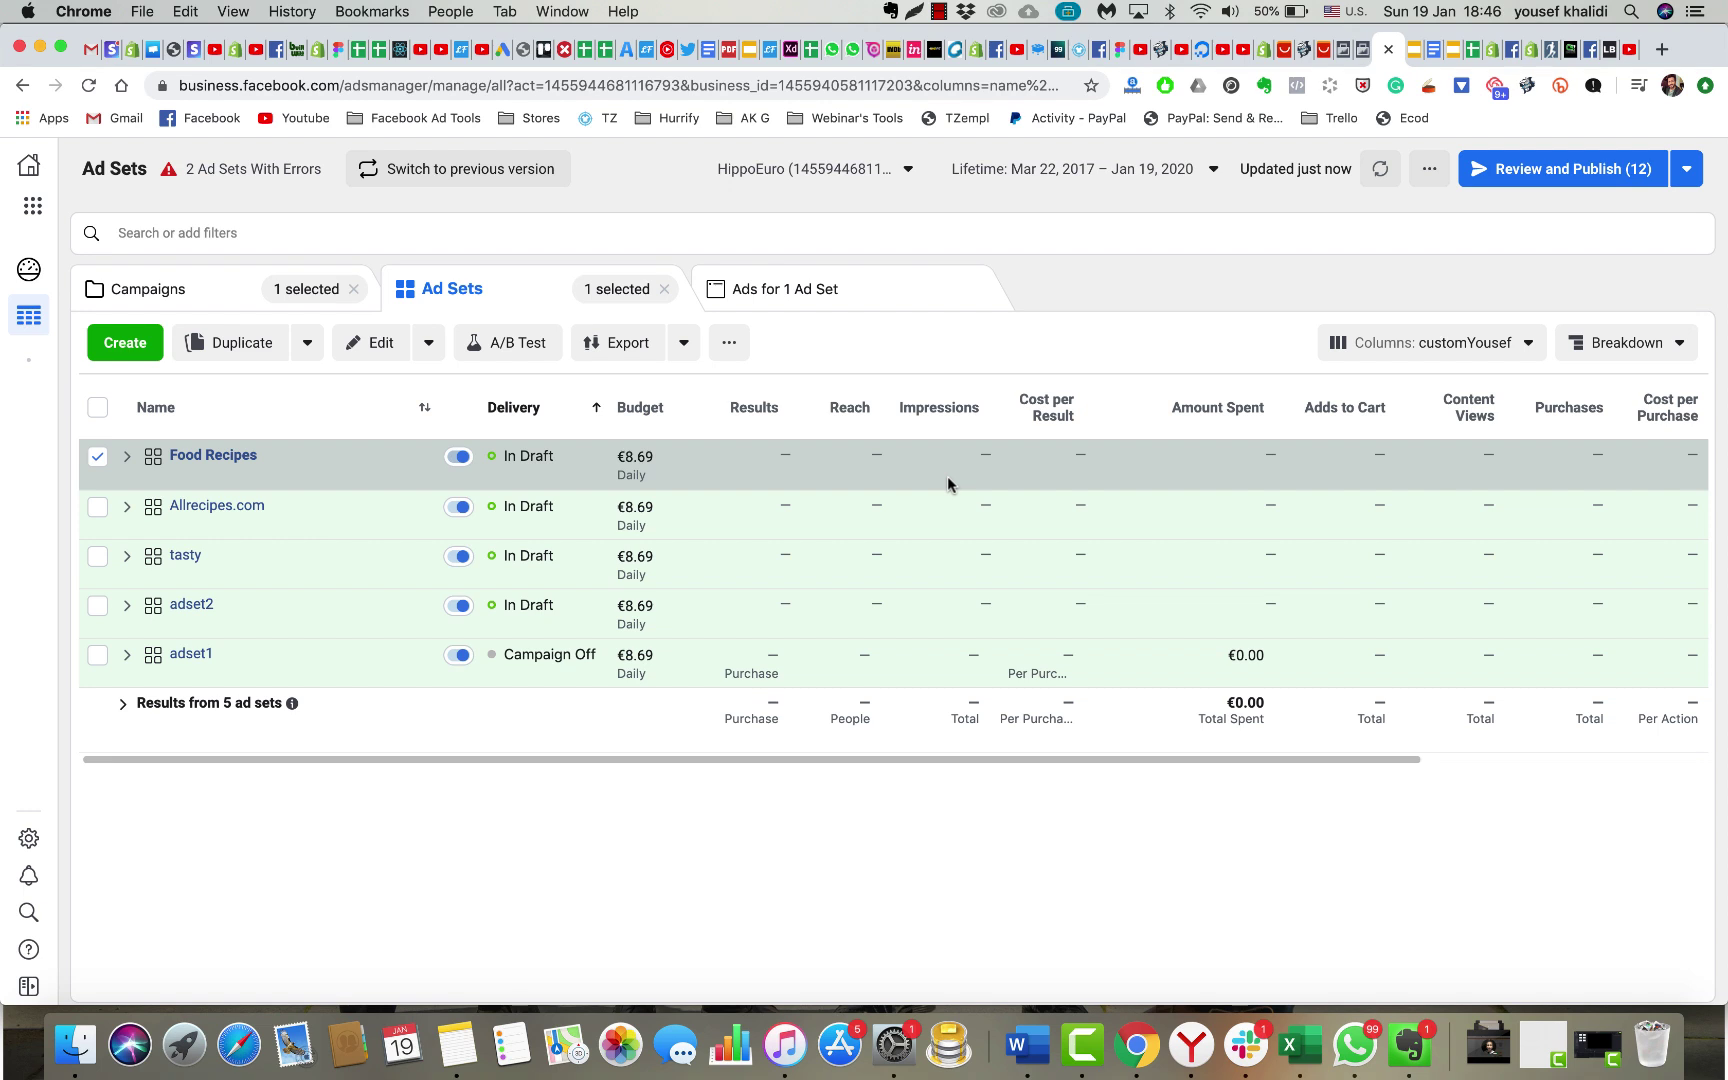
pyautogui.hscroll(3, 926, 481)
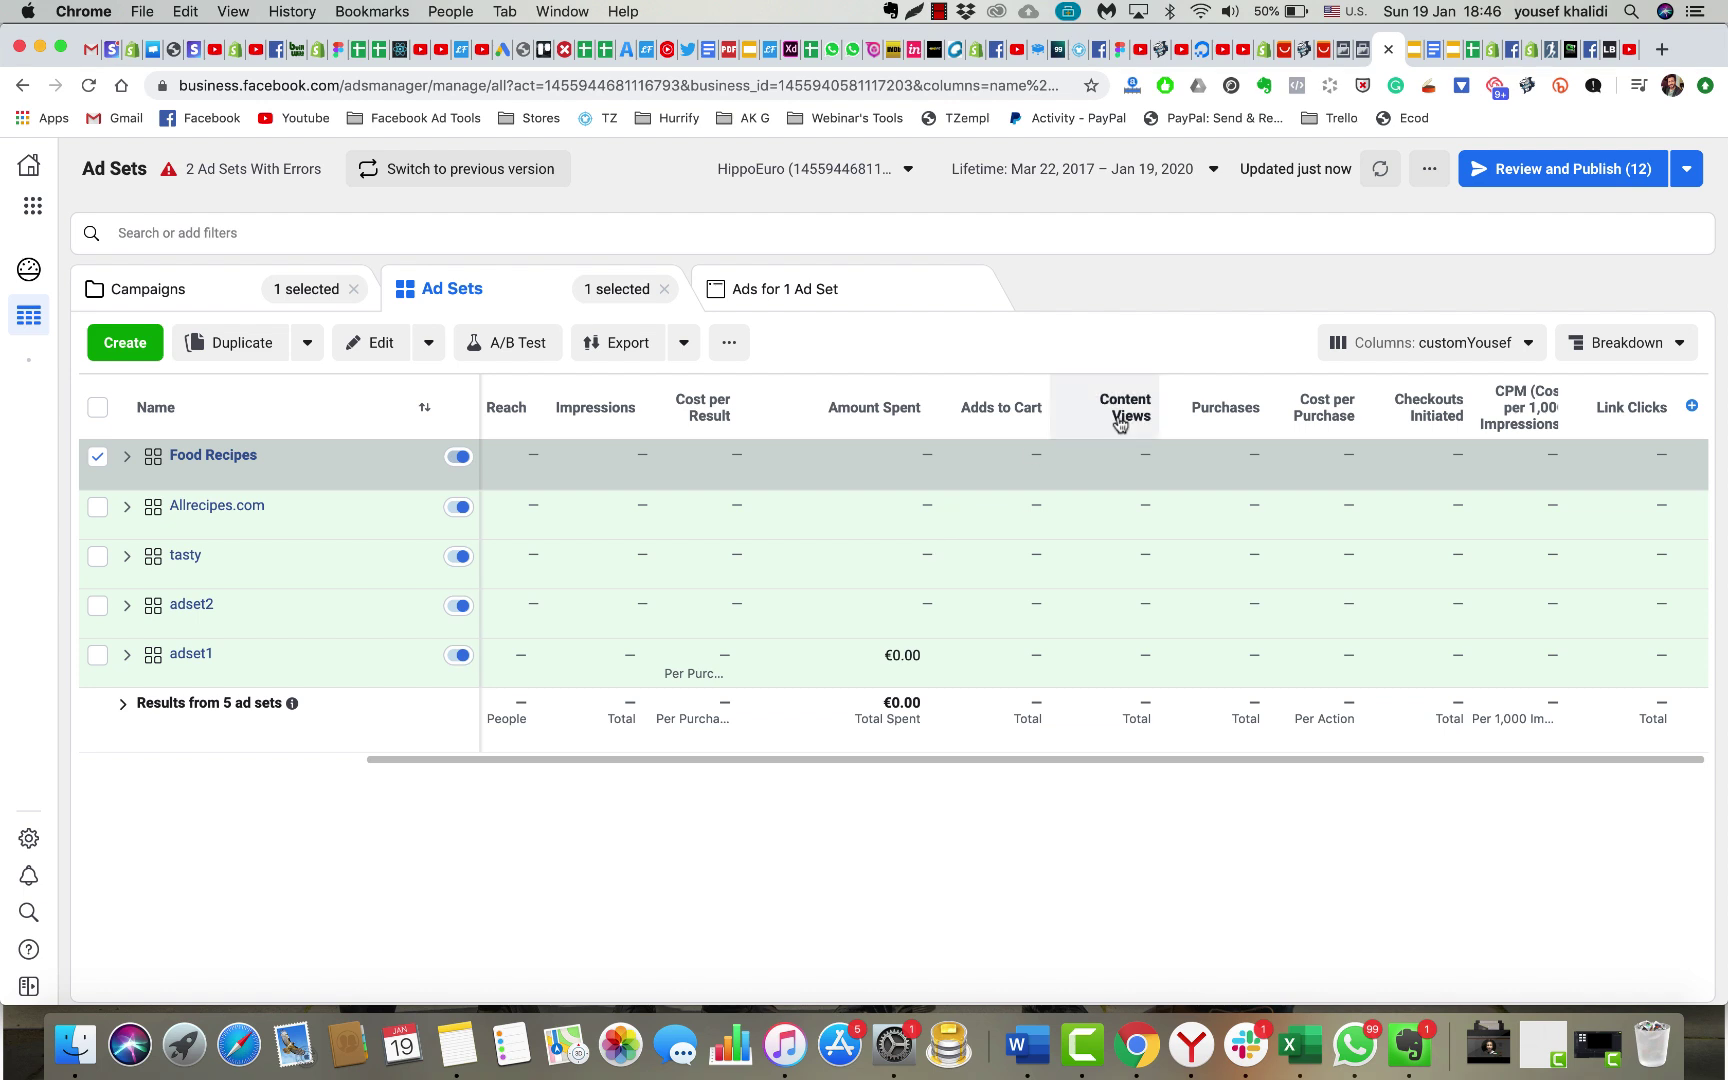
pyautogui.moveTo(1120, 424)
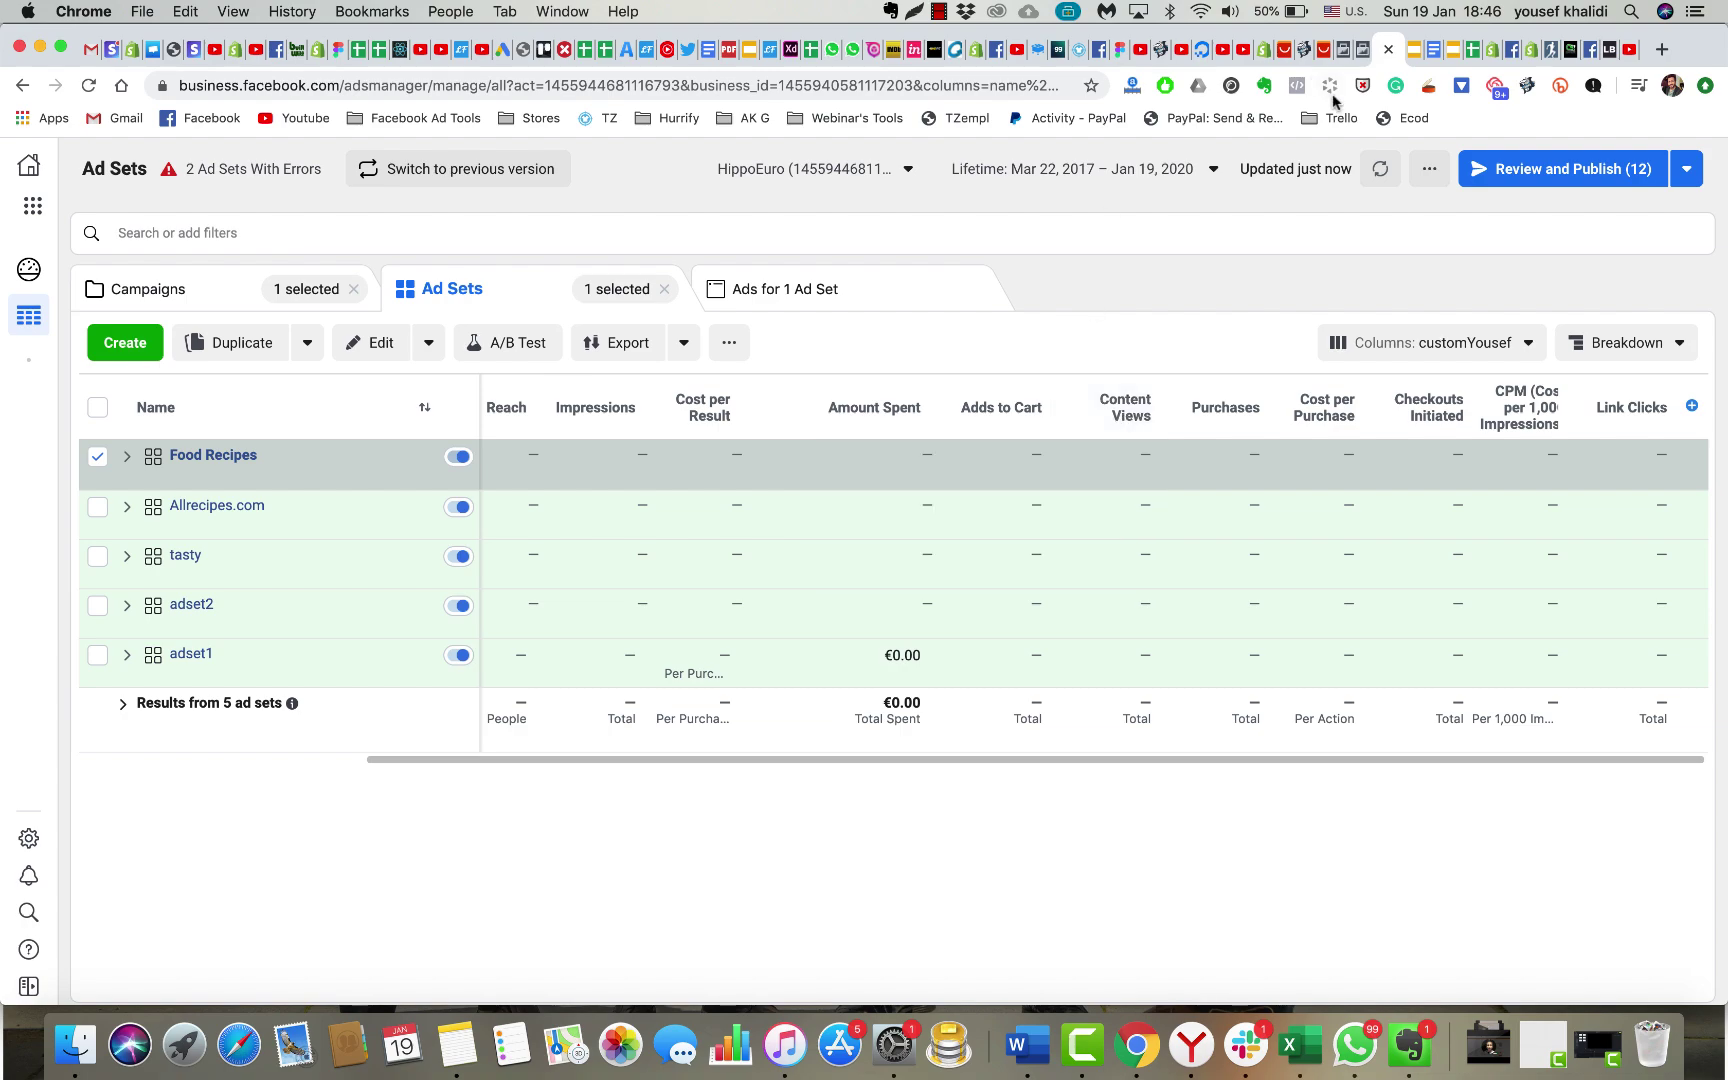